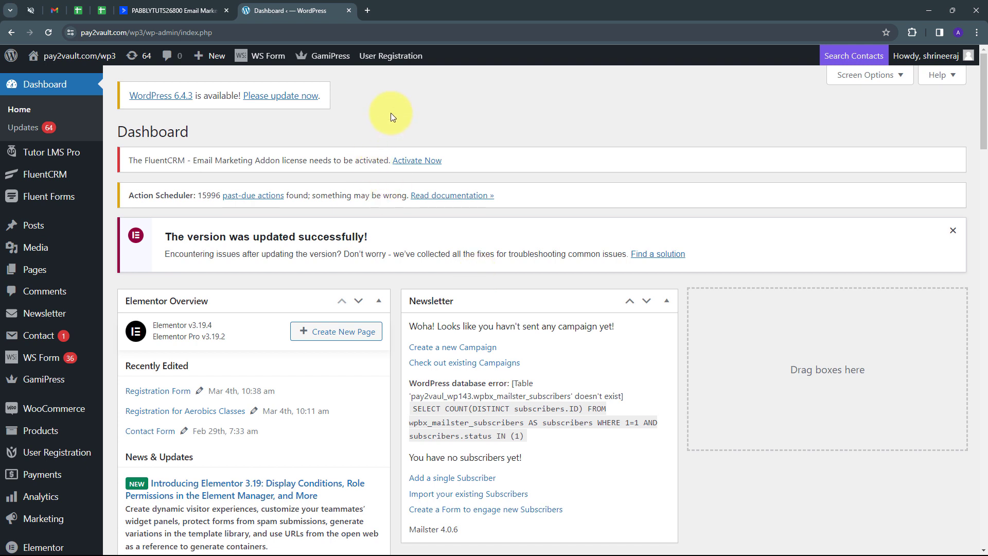
Step: Check the ActiveCampaign dashboard, then load pabbly.com in a new browser tab
click(191, 7)
click(267, 3)
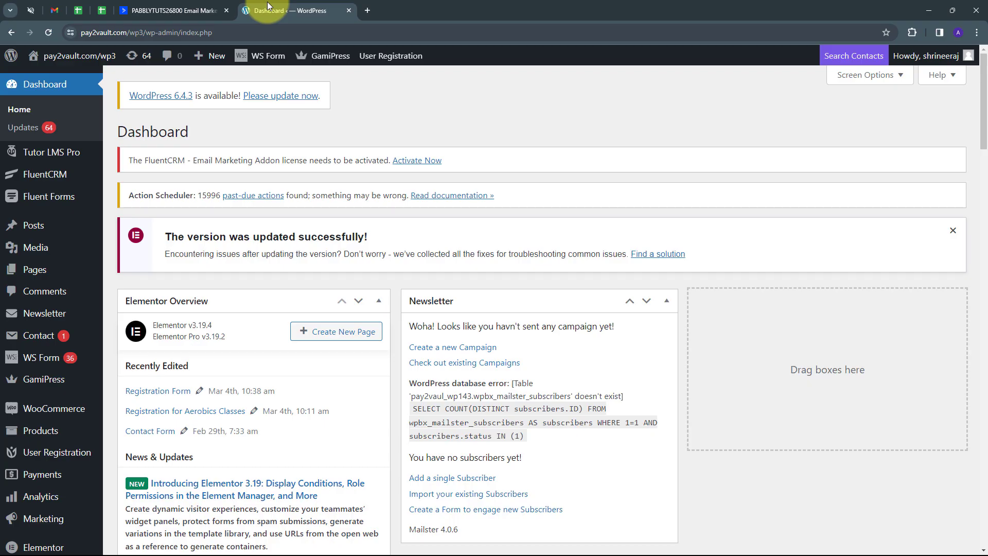
click(200, 8)
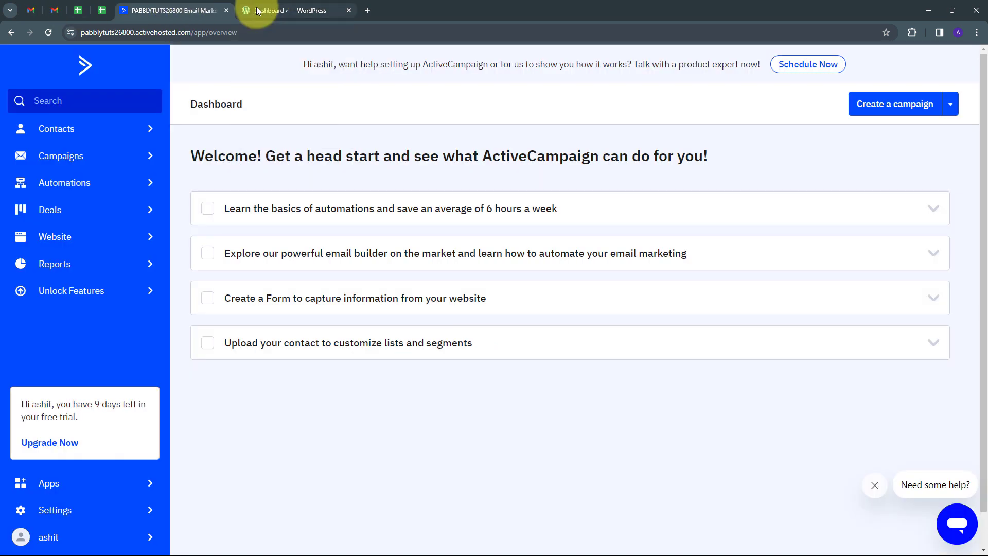
click(367, 10)
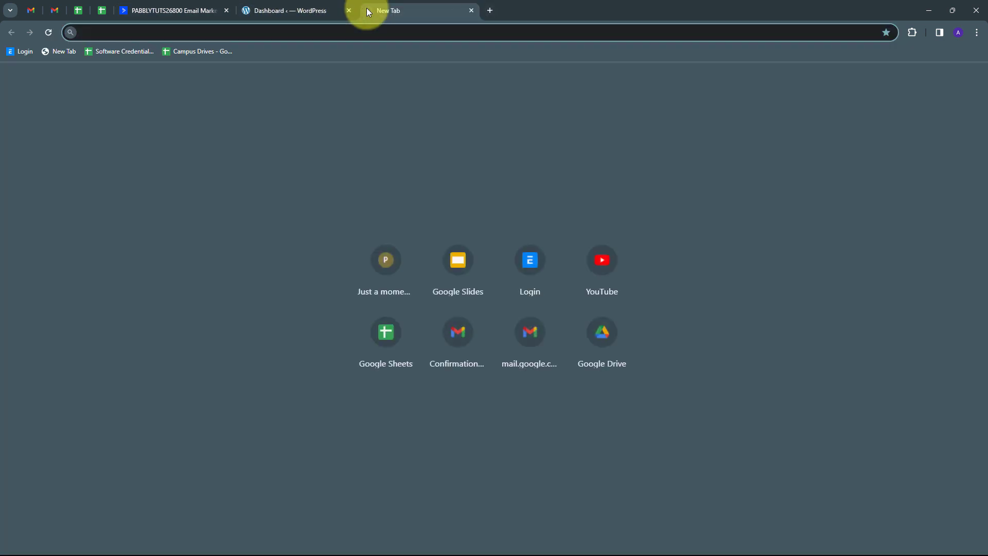
text(pa)
key(Return)
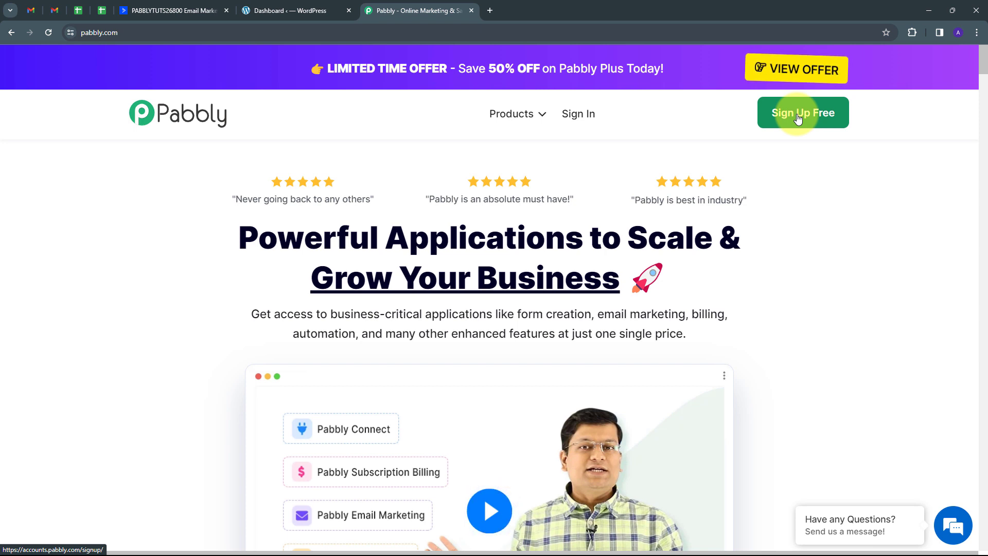
Step: Sign in to Pabbly and open the Pabbly Connect dashboard via Access Now
click(590, 119)
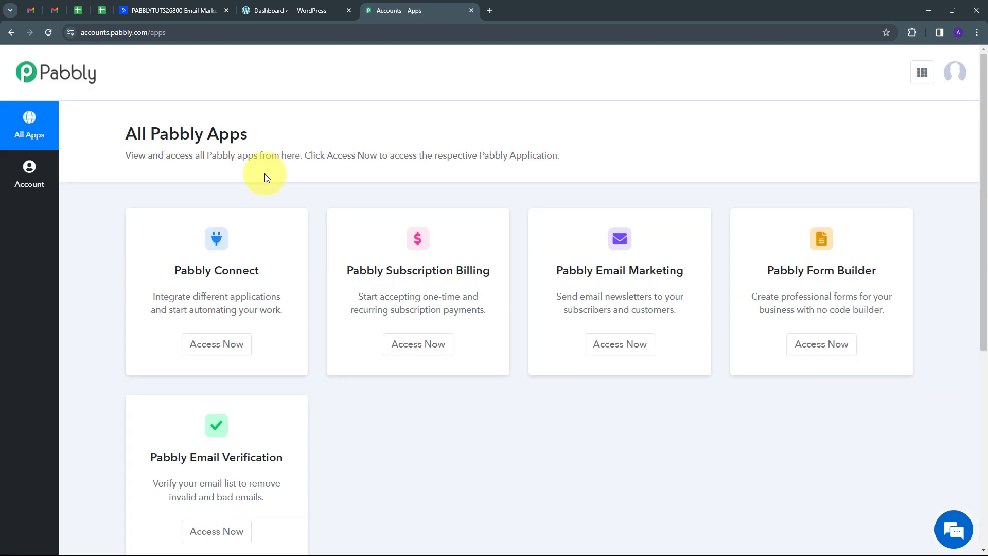
scroll(223, 194, down, 2)
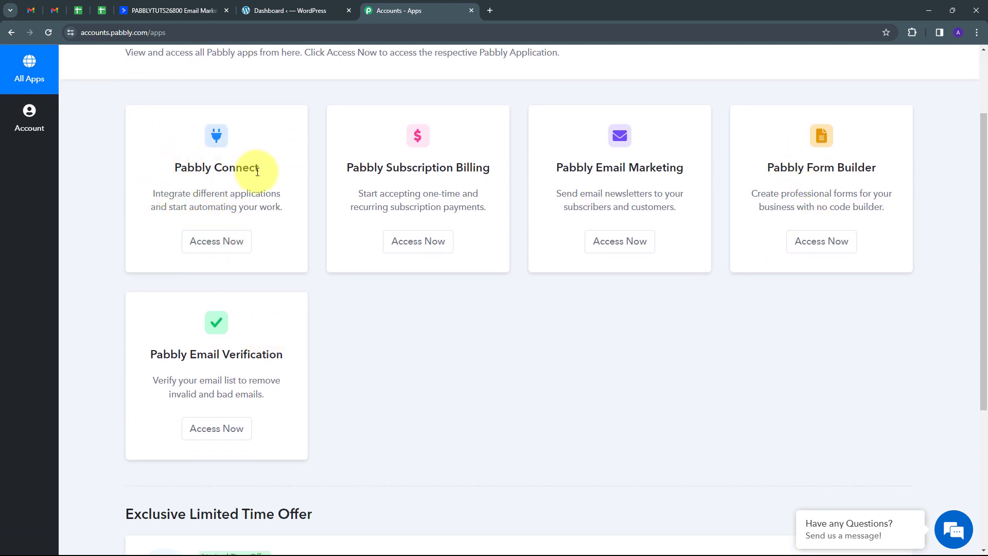
click(216, 246)
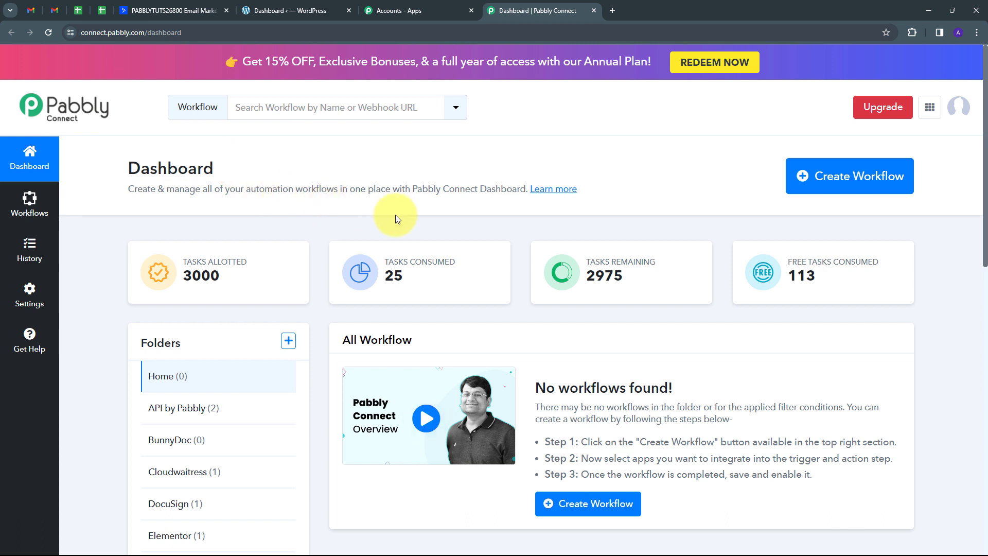
scroll(383, 257, down, 1)
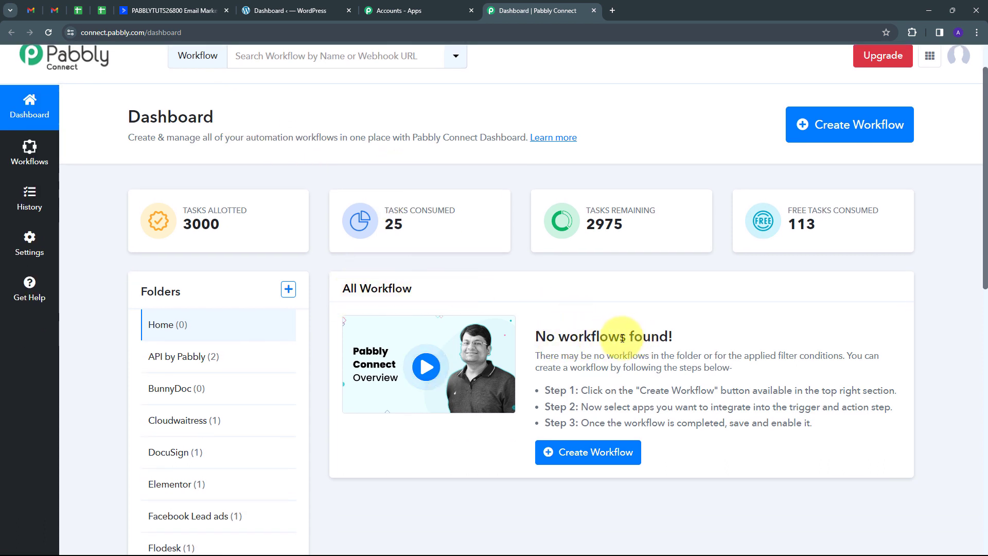
mouse_move(139, 286)
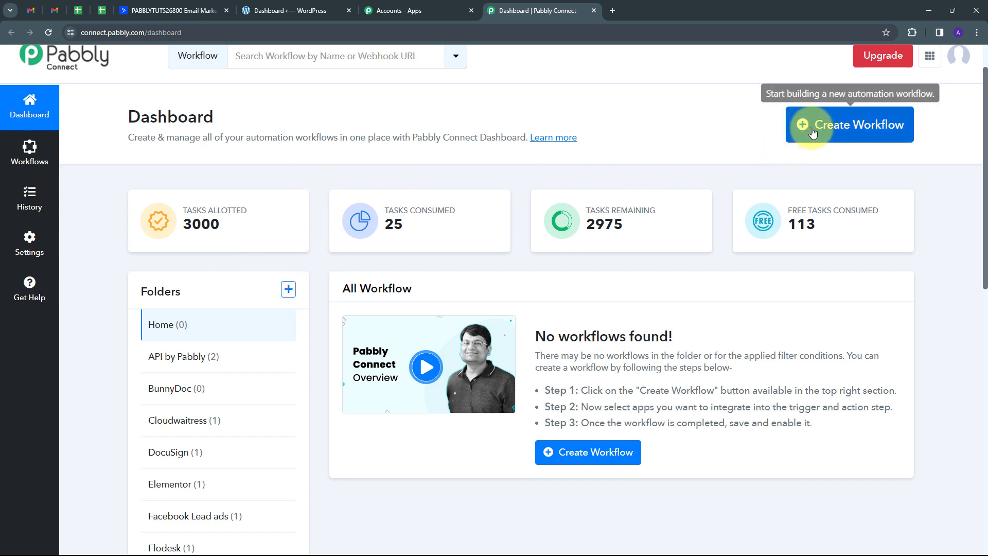
click(851, 130)
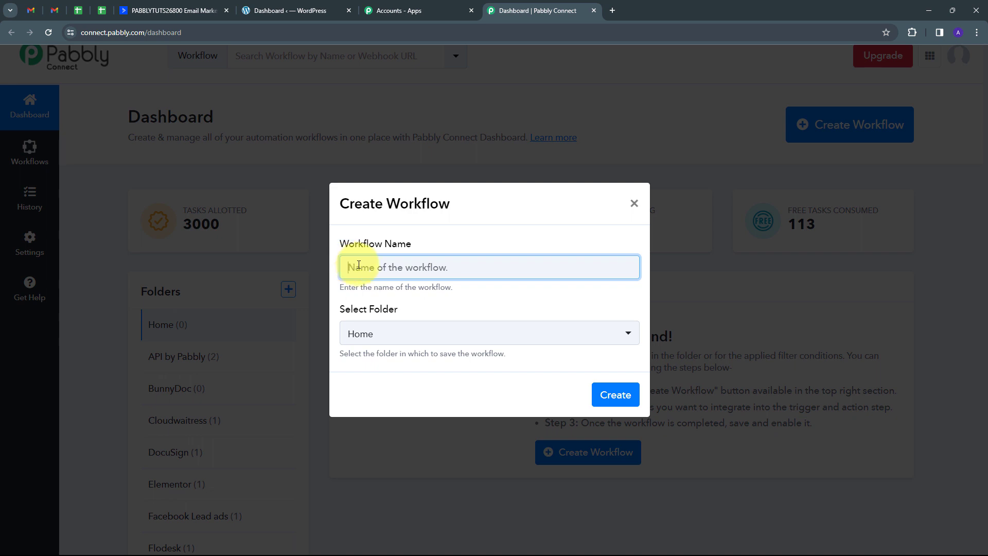
Step: Create the workflow 'Create WordPress User from ActiveCampaign Contact' in the WordPress folder
text(Create WordPress User from ActiveCampaign Contact)
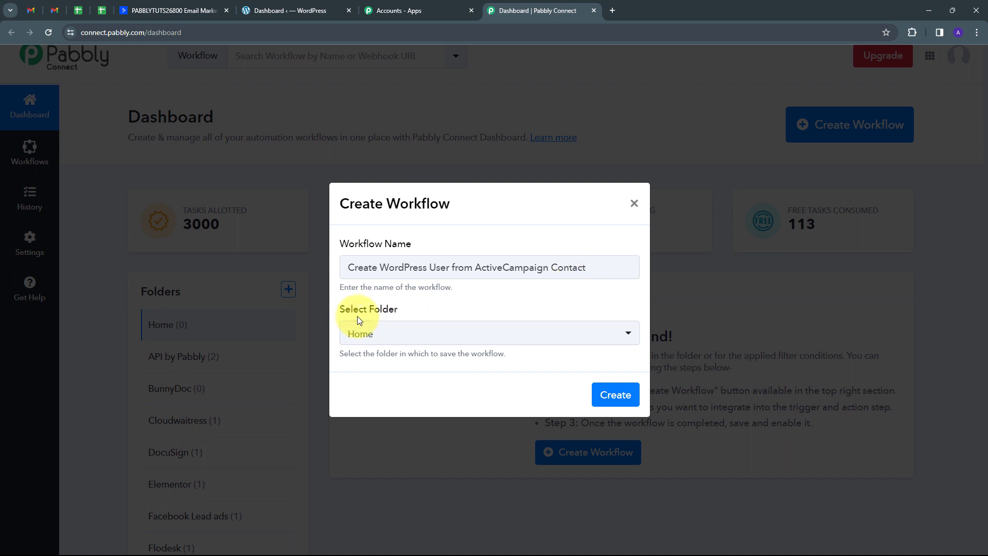
click(511, 334)
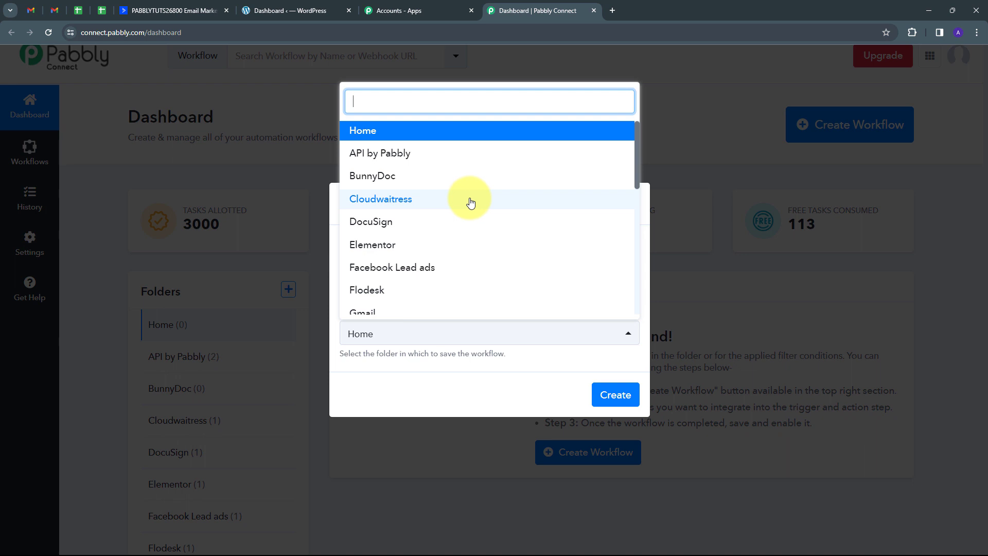
scroll(471, 202, down, 6)
scroll(470, 202, up, 7)
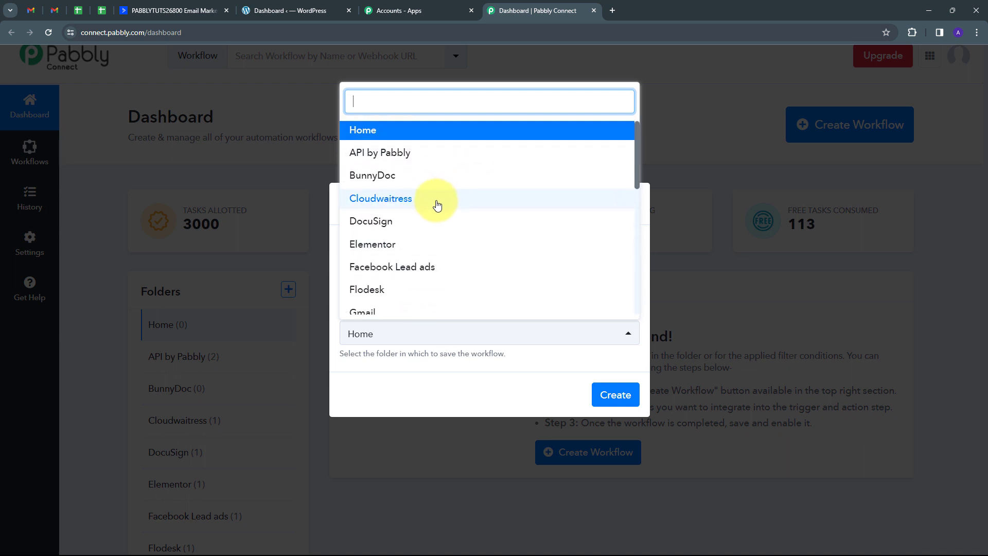
scroll(470, 202, down, 5)
scroll(363, 304, down, 1)
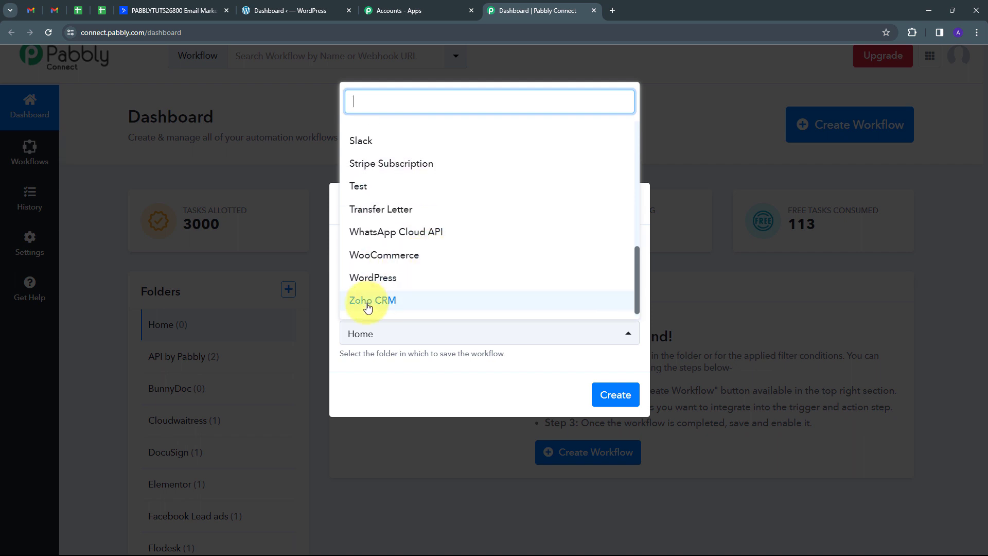
click(380, 280)
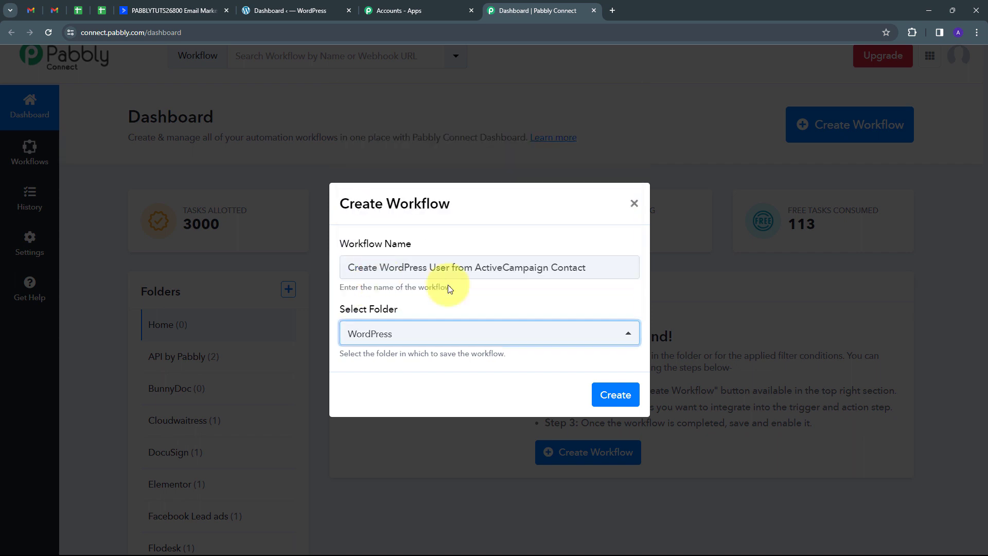
click(603, 397)
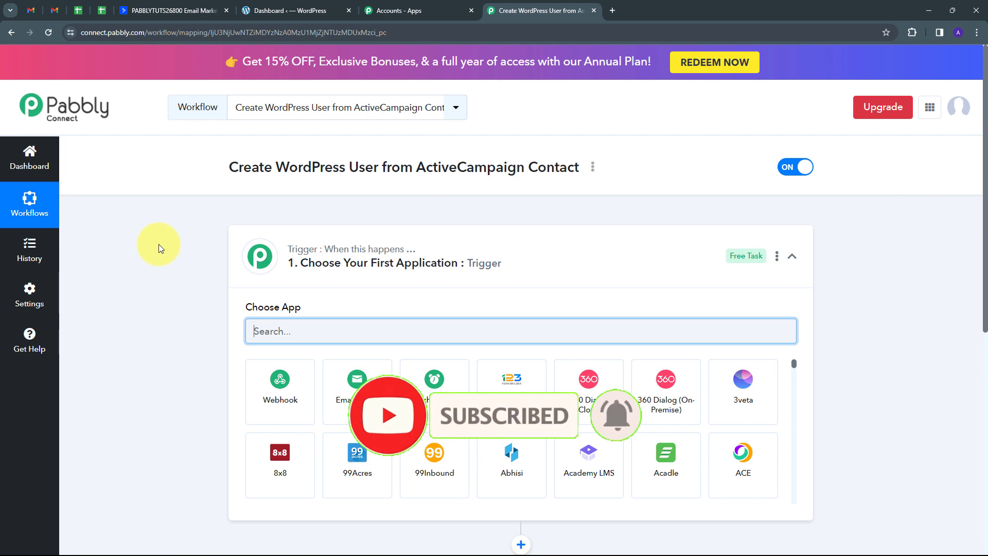
Step: Set the trigger app to ActiveCampaign with the Contact Added trigger event
scroll(164, 238, down, 2)
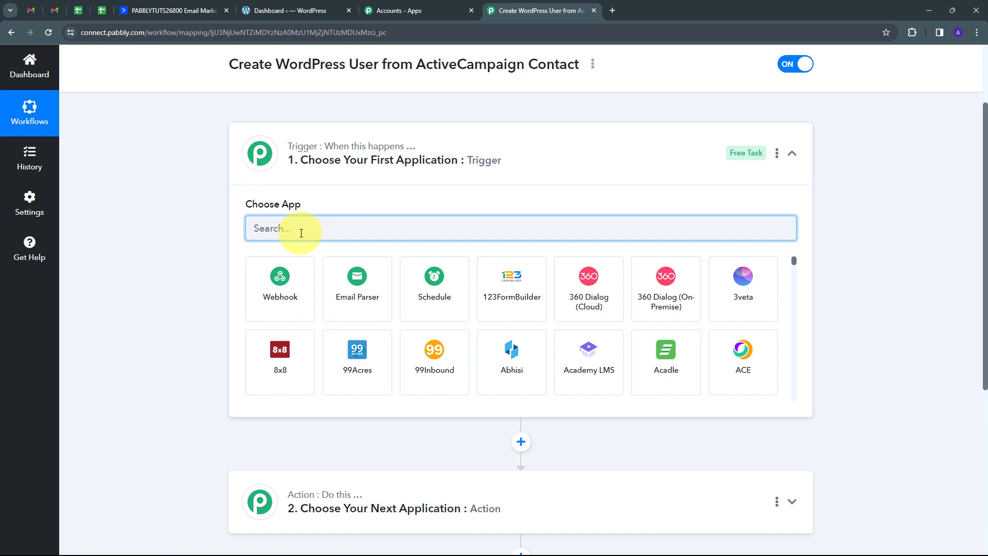
text(ActiveCampaign)
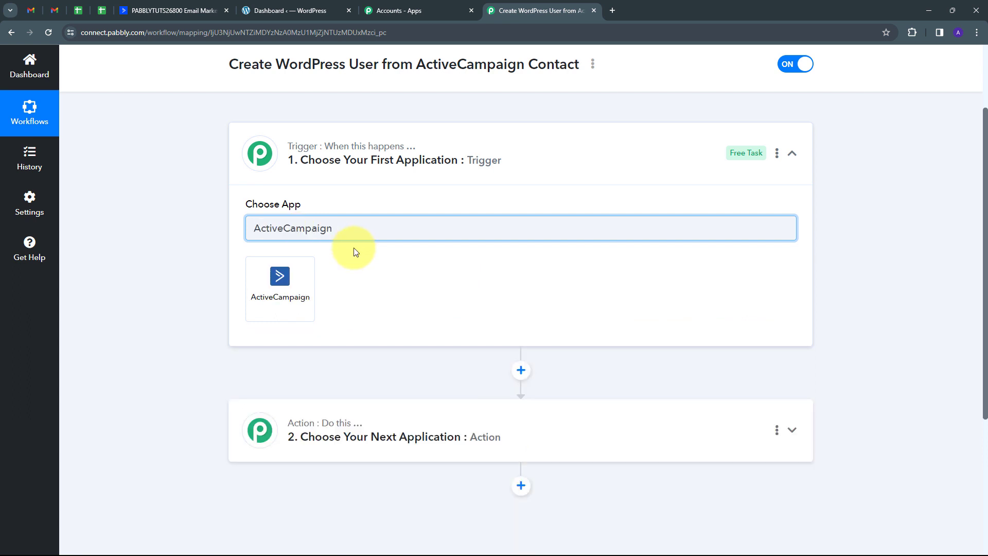
click(285, 277)
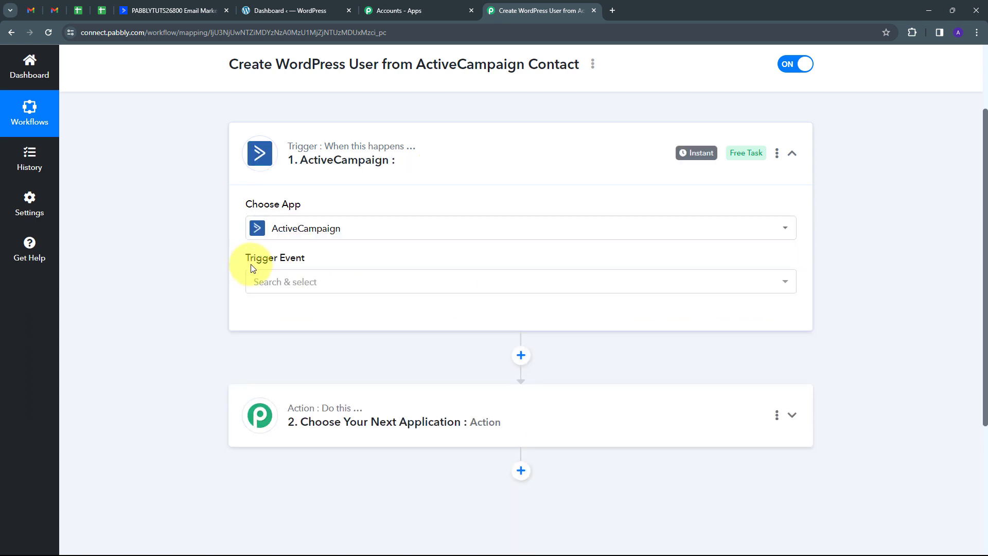
click(367, 281)
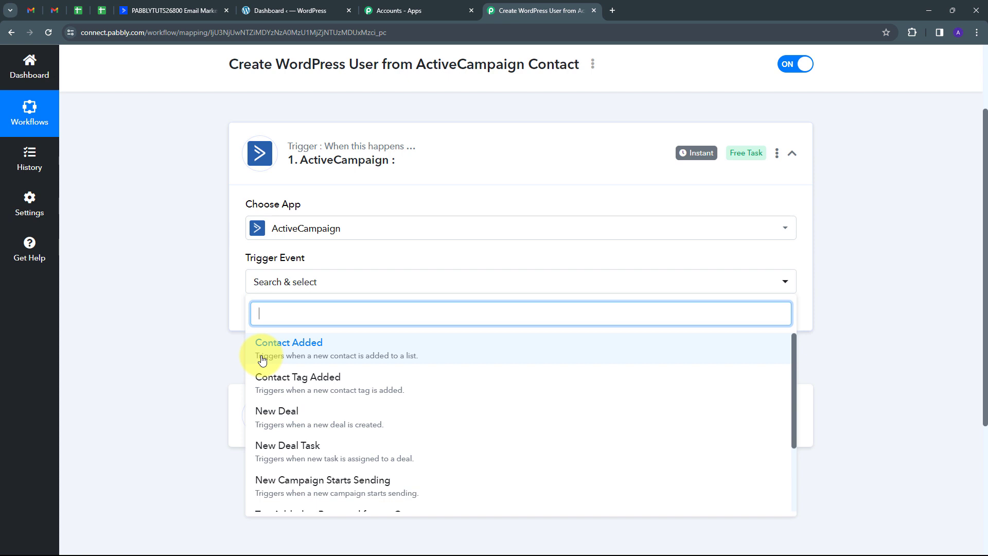
click(293, 357)
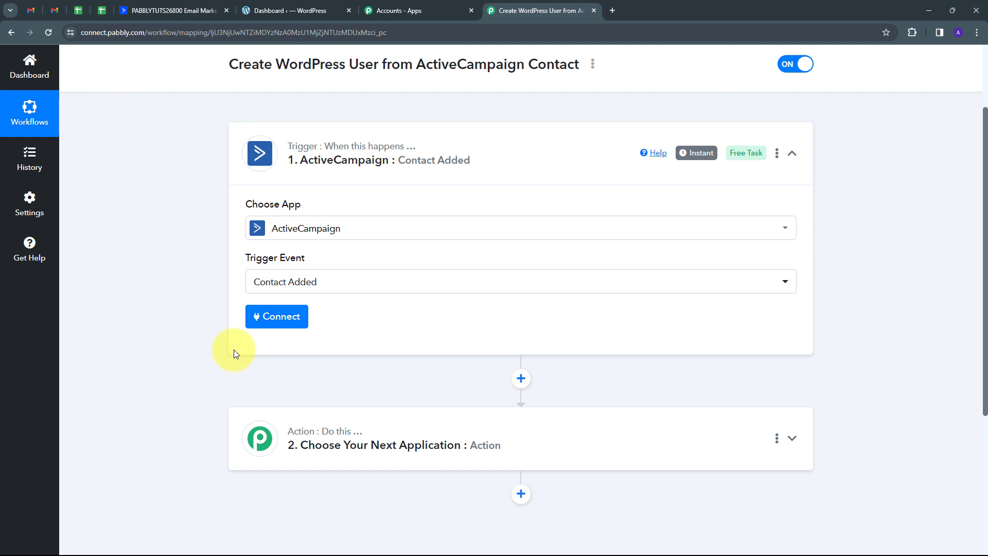
Step: Add a new ActiveCampaign connection, pasting the API key from ActiveCampaign's developer settings
click(261, 317)
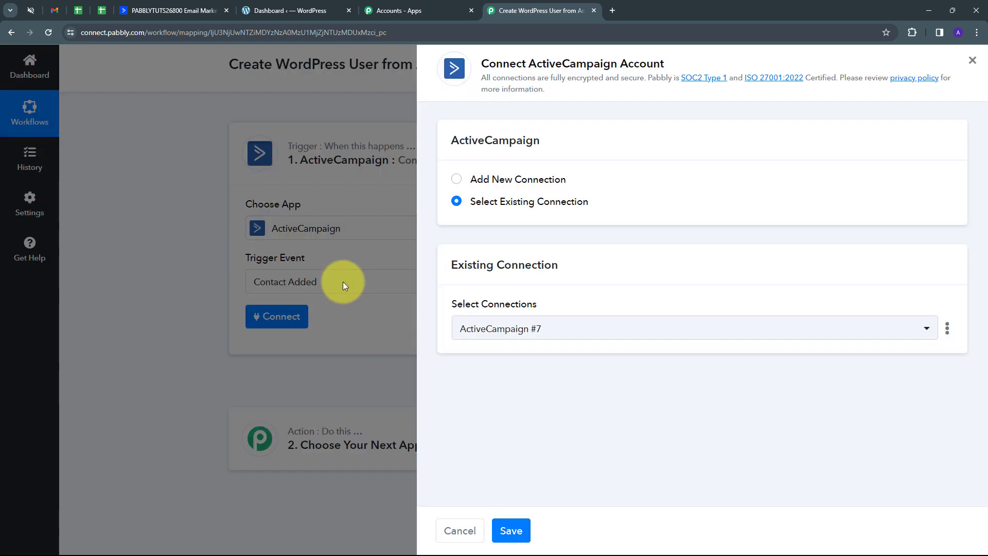
click(479, 178)
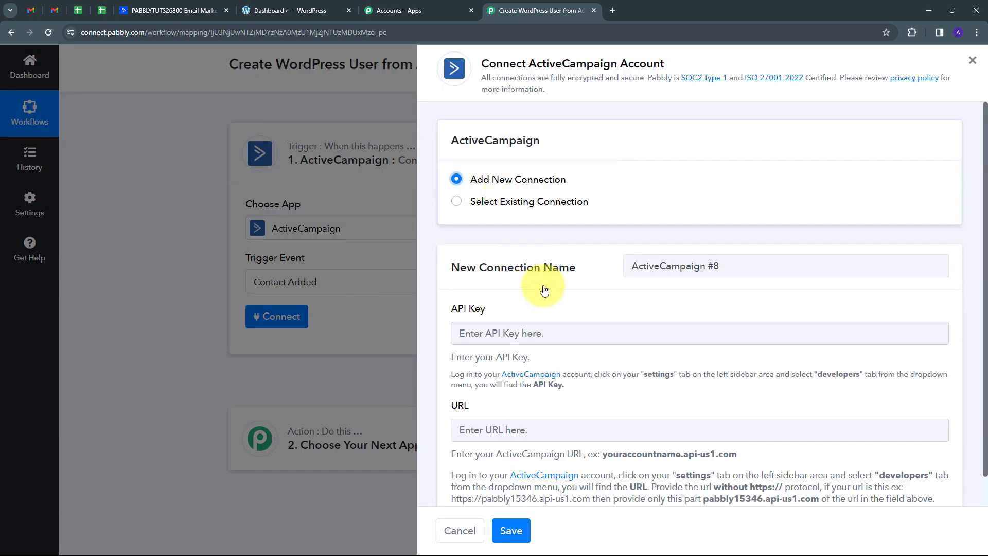
scroll(540, 281, down, 1)
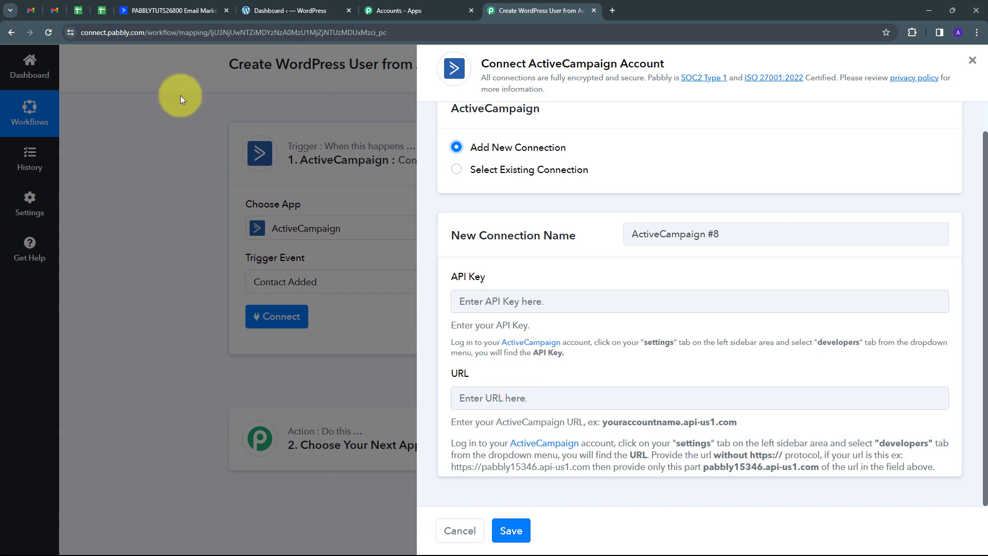
click(153, 6)
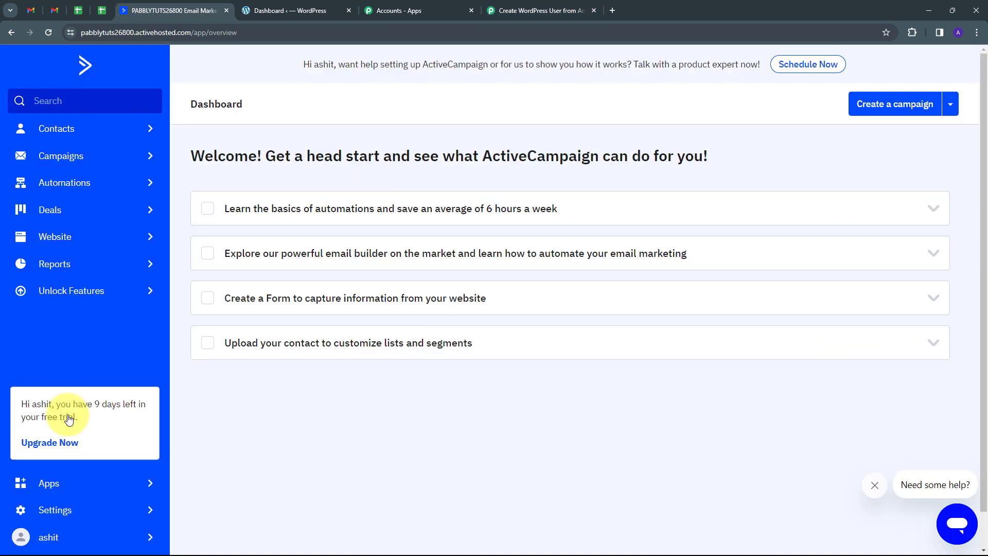
click(61, 510)
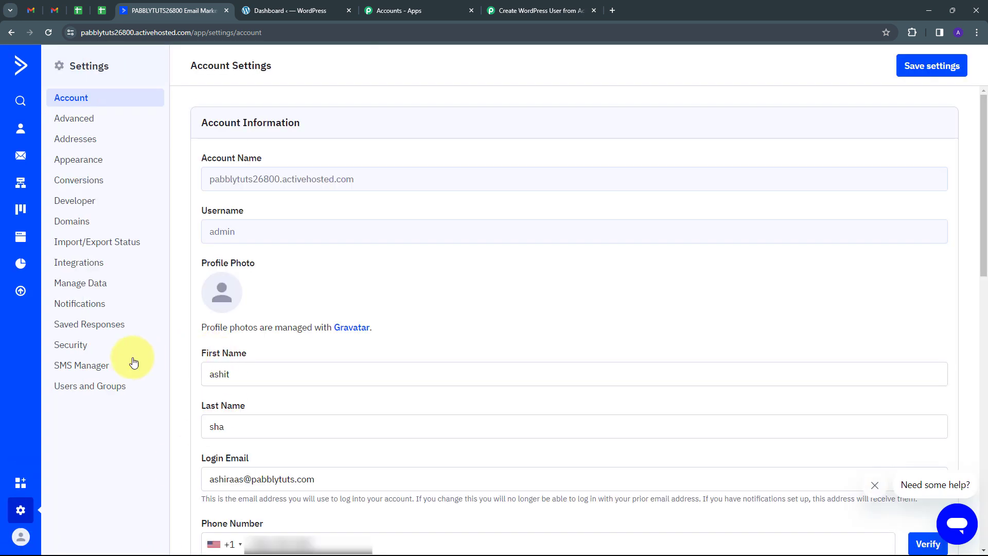
click(84, 206)
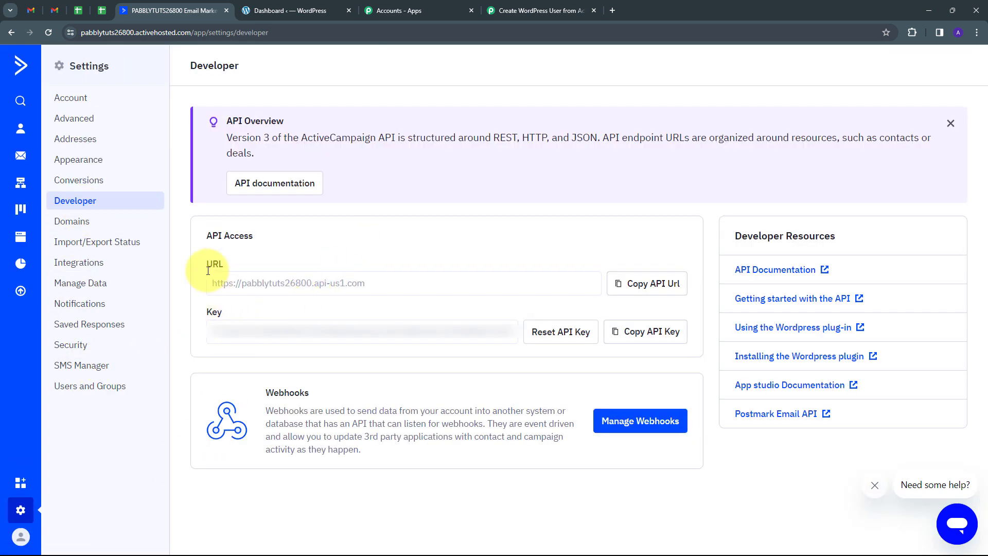
click(642, 335)
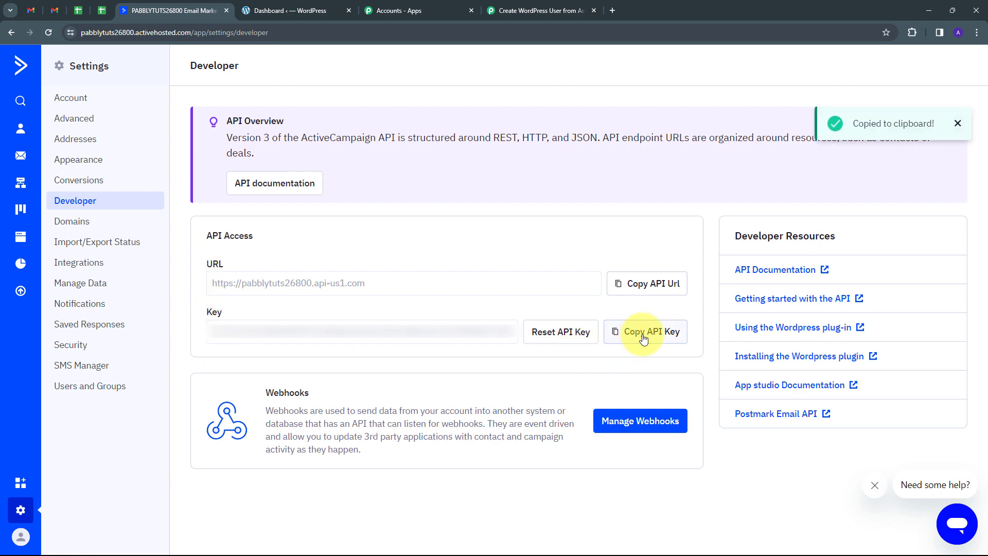
click(519, 10)
click(494, 301)
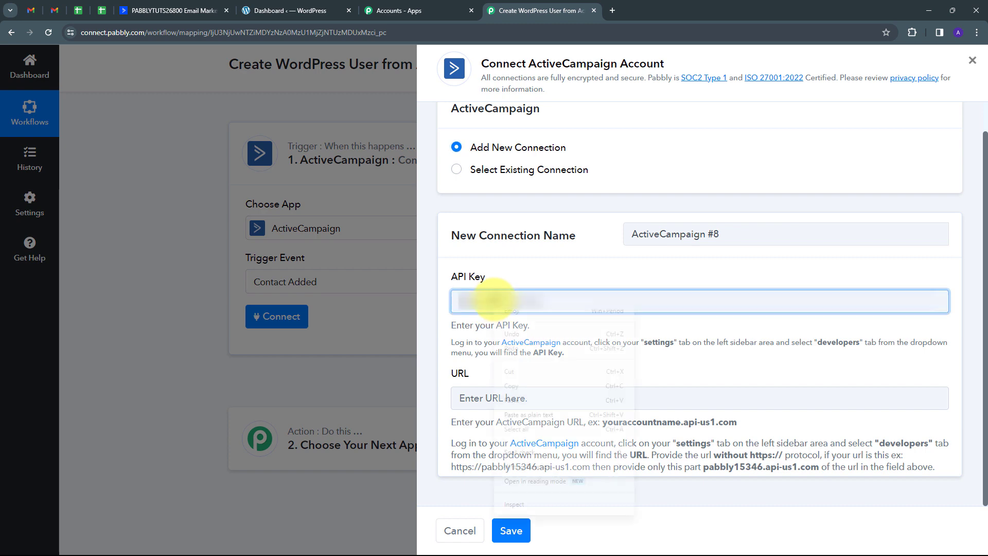
right_click(493, 302)
click(511, 401)
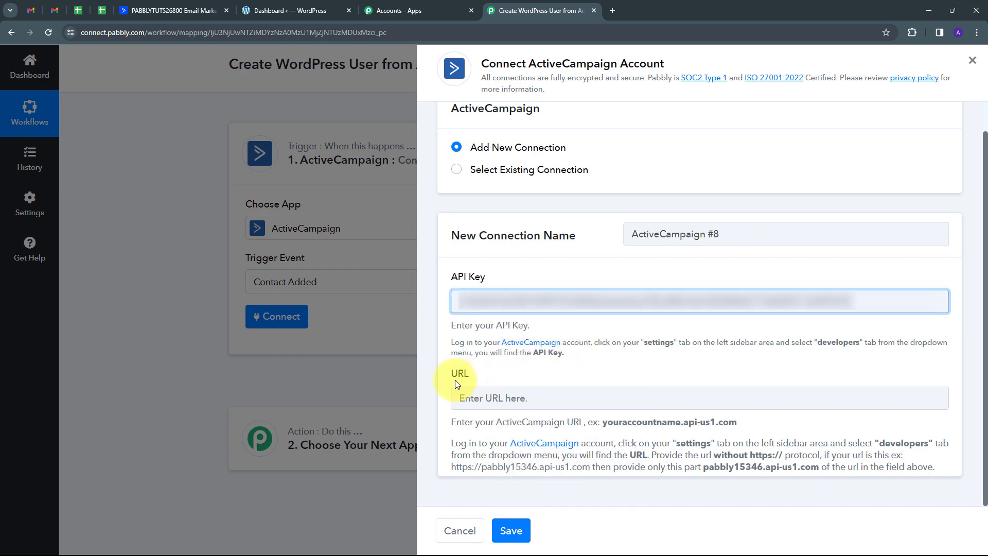
click(149, 11)
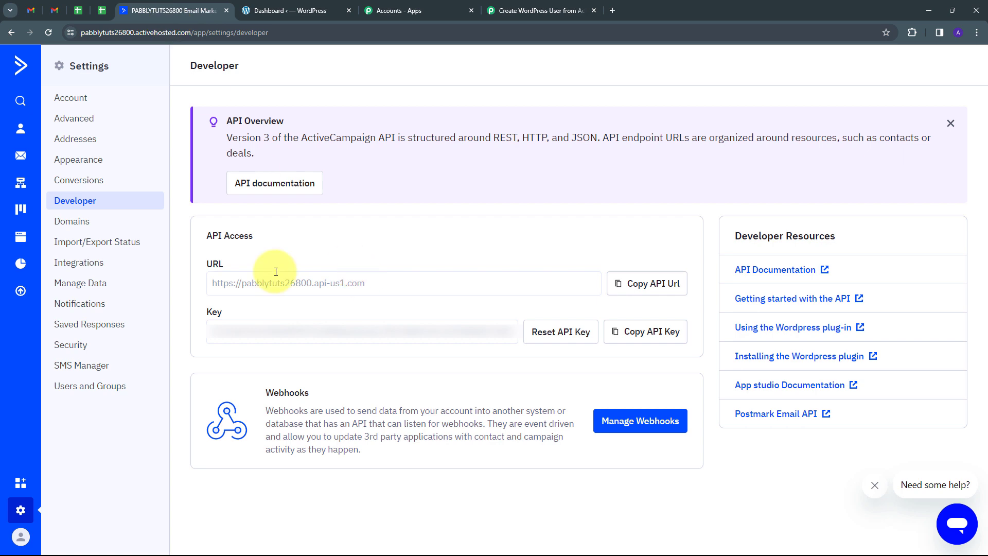
click(638, 286)
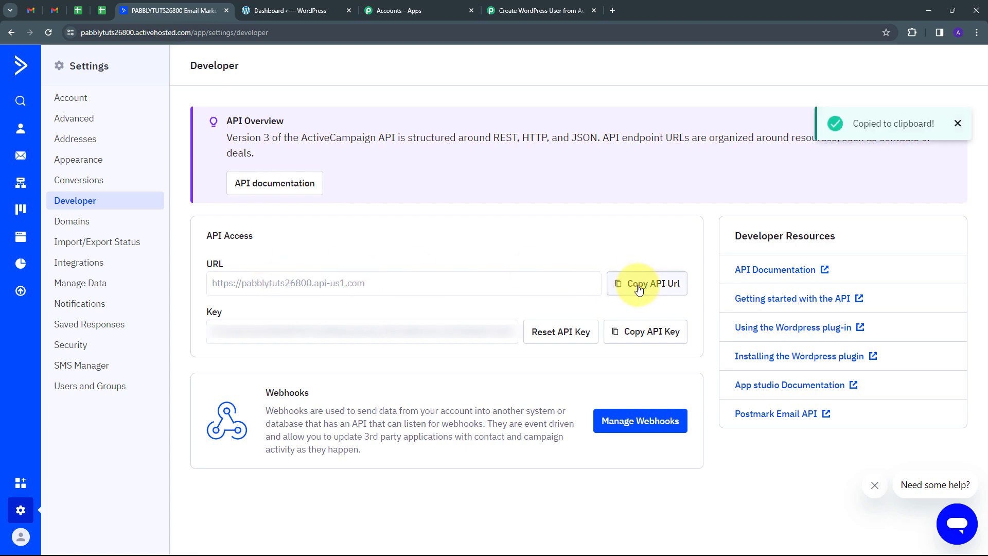
click(532, 8)
right_click(499, 399)
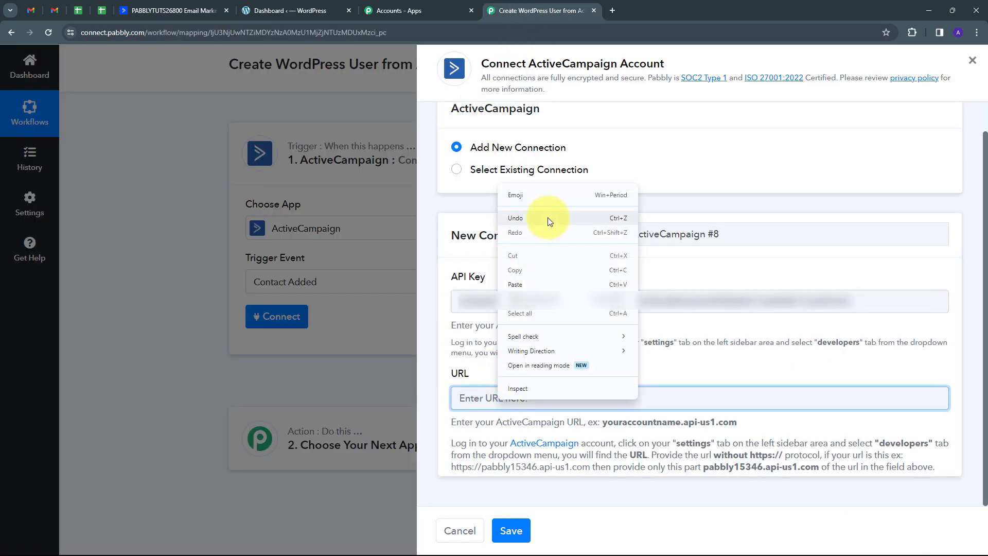
click(517, 284)
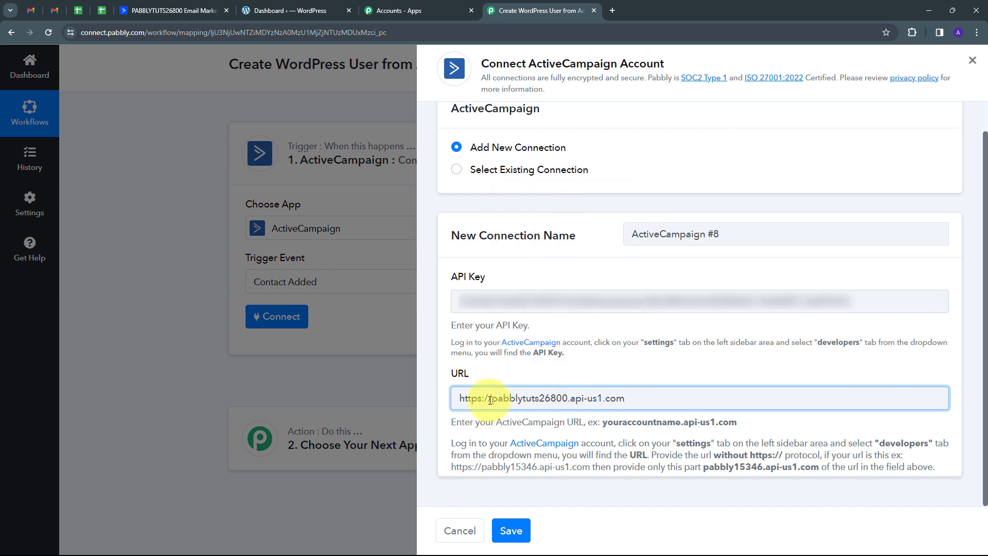
drag(459, 399, 488, 402)
key(BackSpace)
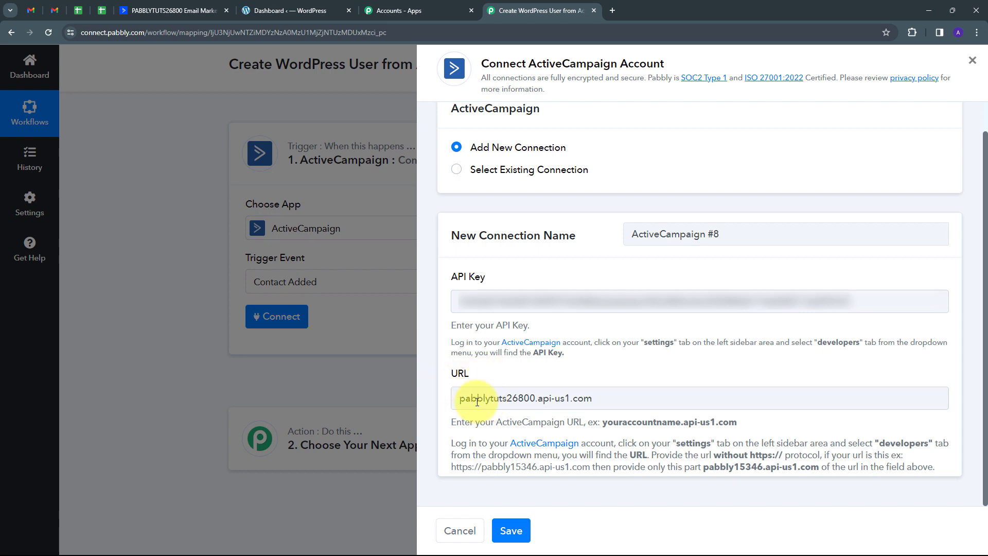
click(511, 531)
Step: Check ActiveCampaign's contact lists, then choose Master Contact List as the trigger's list
scroll(478, 310, down, 2)
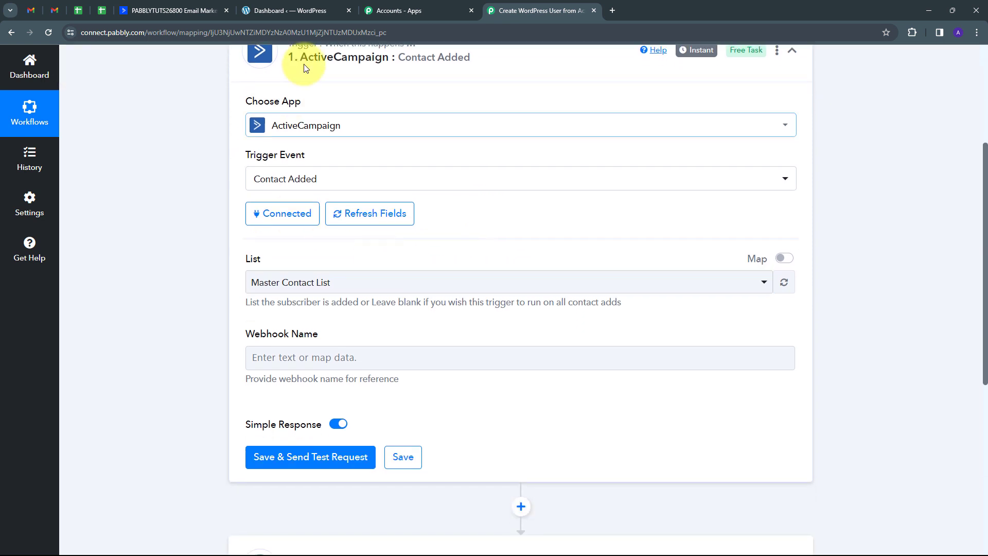
scroll(337, 66, up, 2)
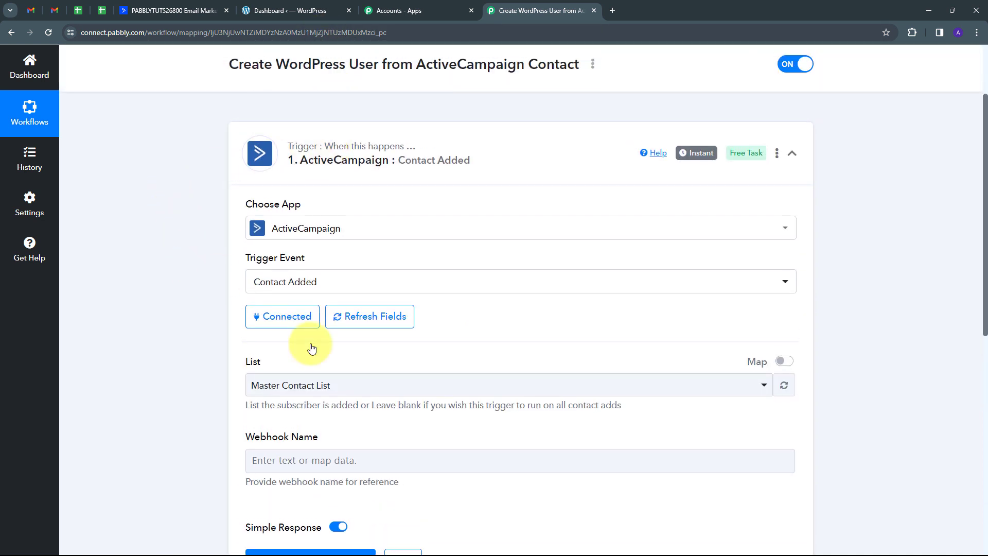
scroll(298, 329, down, 1)
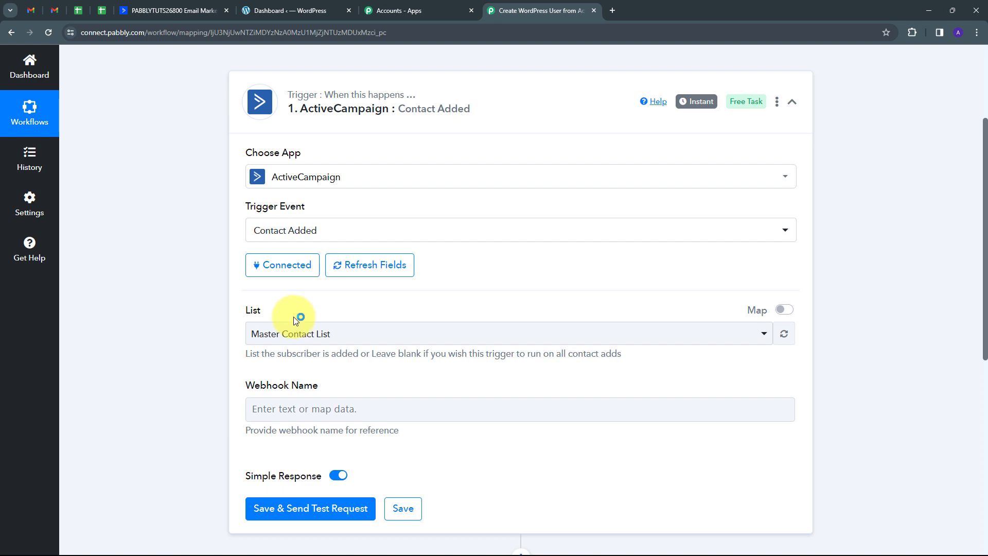
click(163, 10)
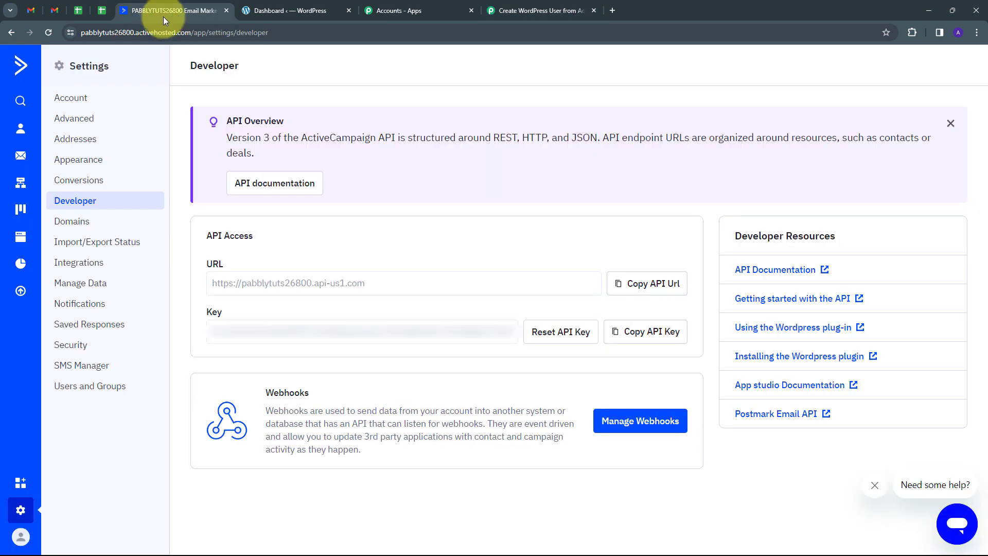
click(20, 130)
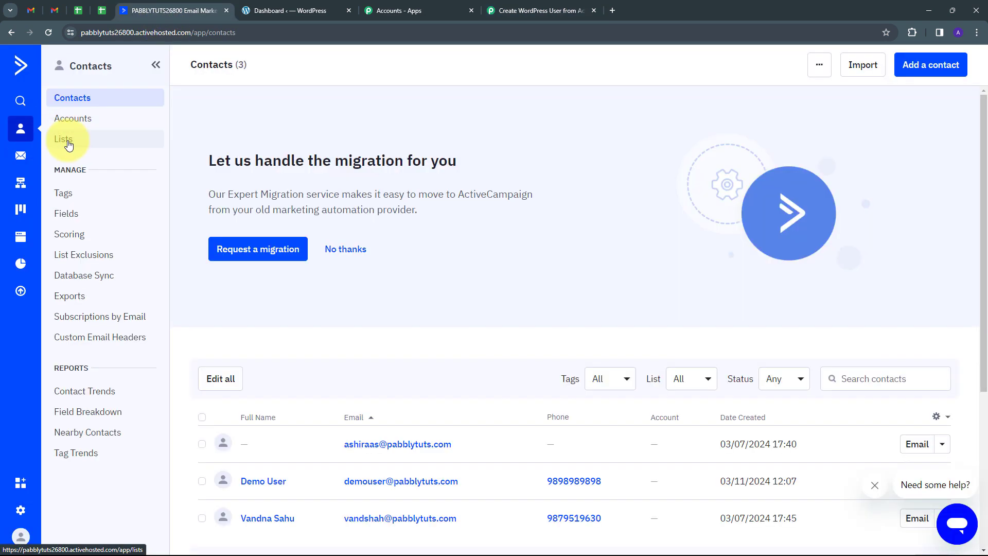
click(69, 145)
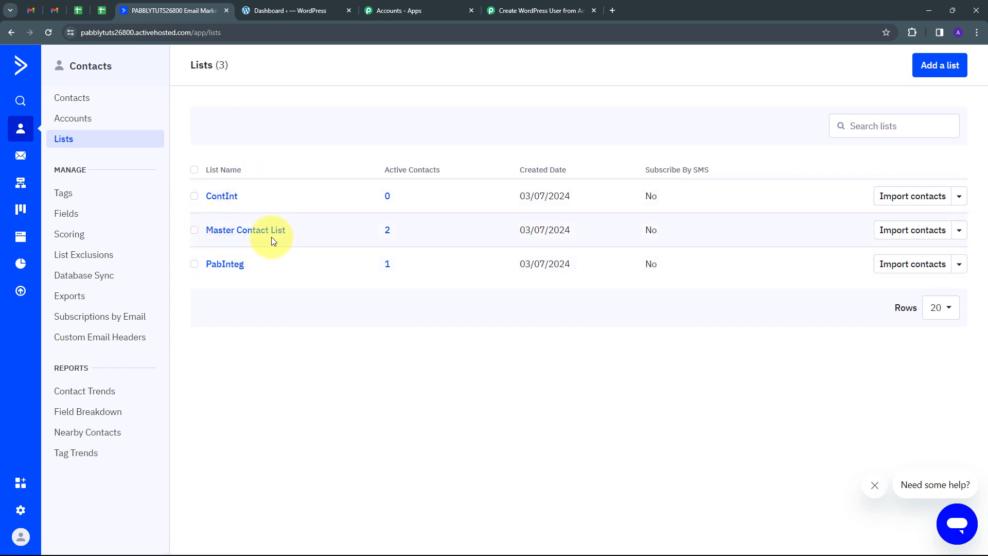
click(517, 12)
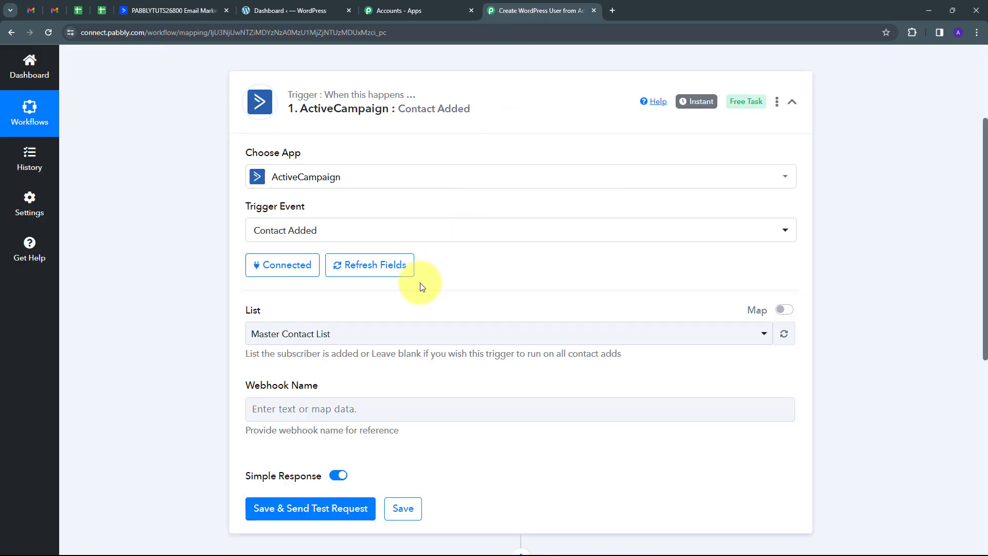
click(445, 343)
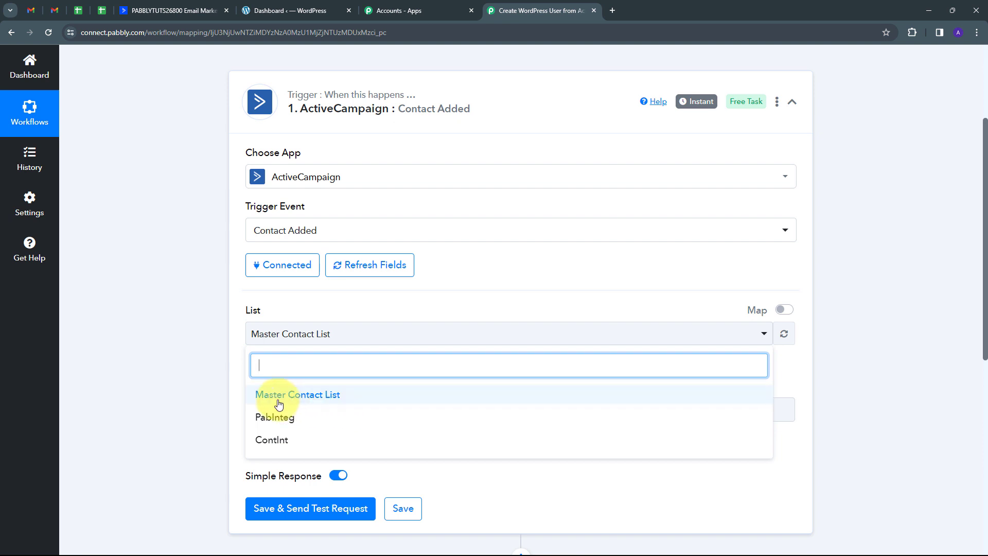
click(312, 405)
scroll(278, 357, down, 1)
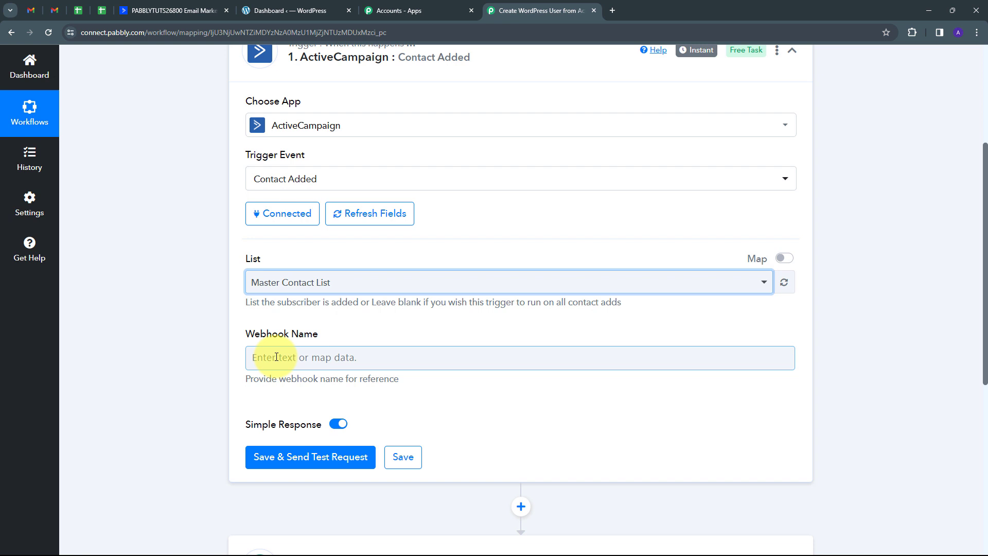
Step: Name the webhook 'Demo' and save the trigger to await test data
click(277, 356)
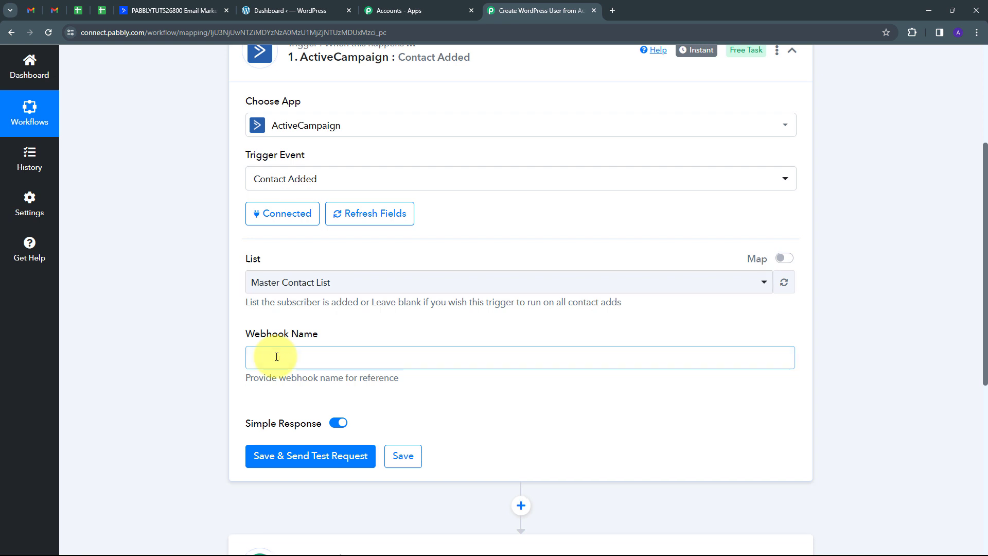
text(Demo)
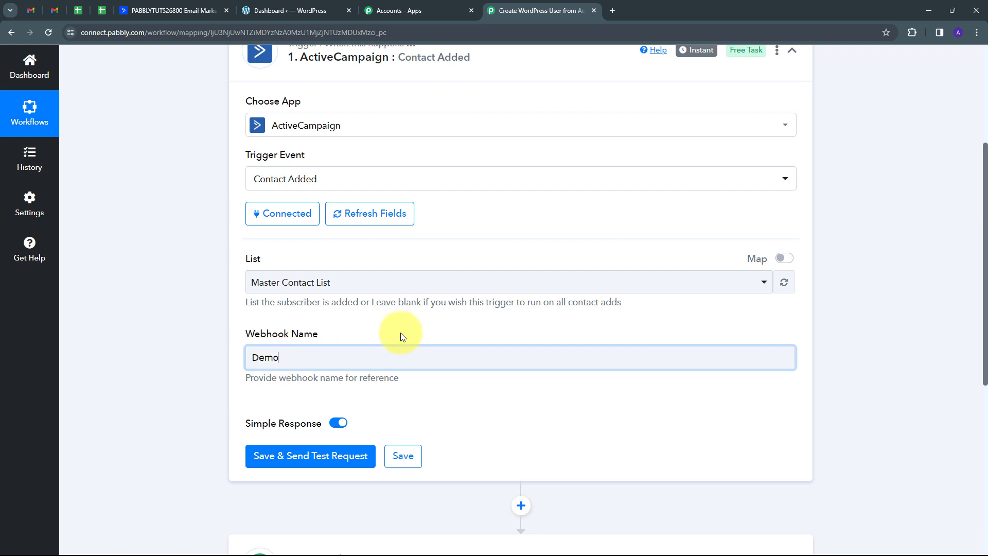
scroll(400, 332, down, 1)
click(283, 413)
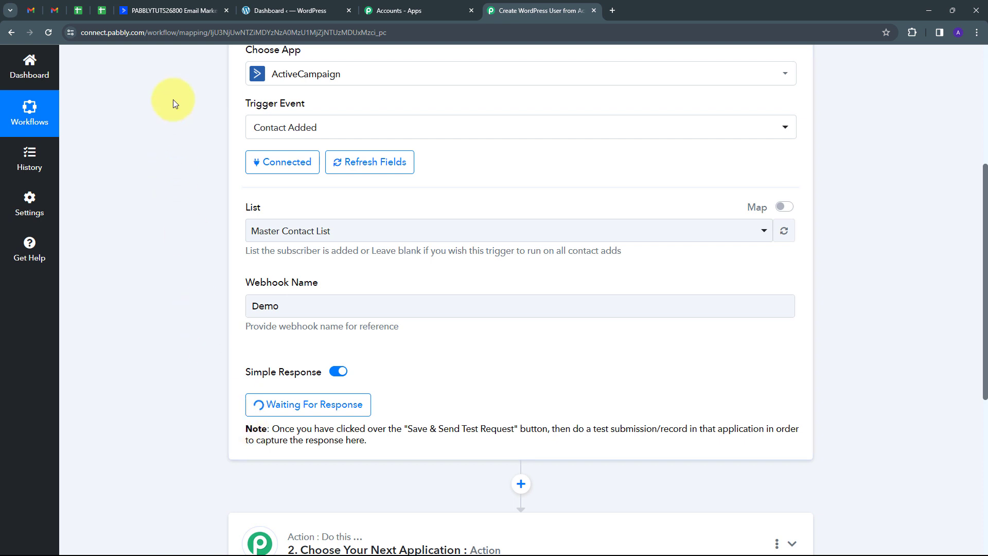
click(171, 4)
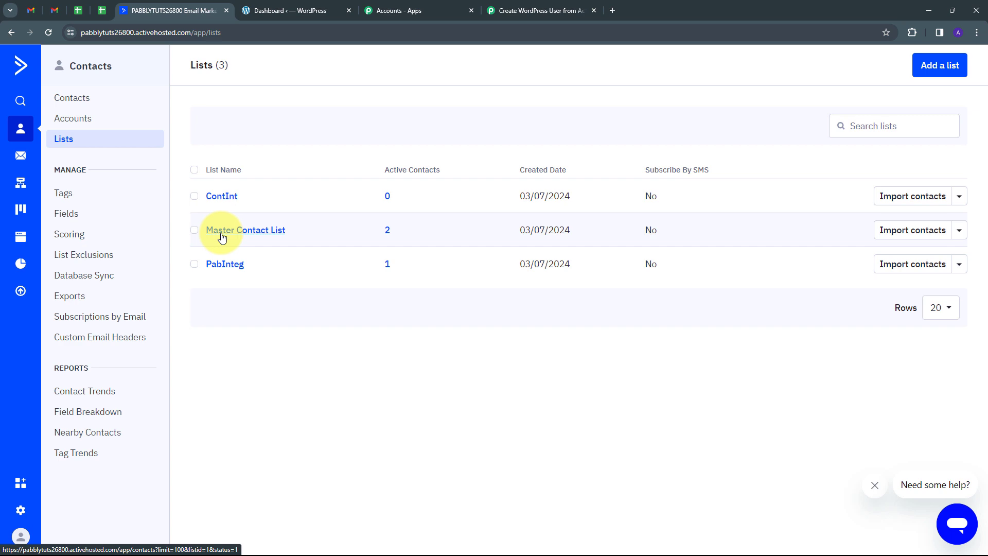
Step: In Master Contact List, add a test contact with first name, last name, pasted e-mail and phone
click(246, 231)
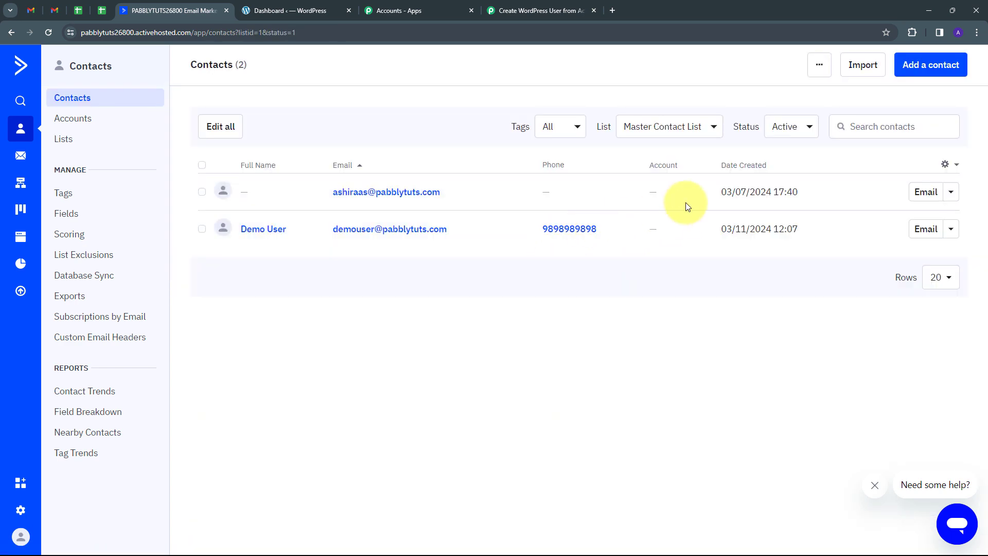
click(937, 73)
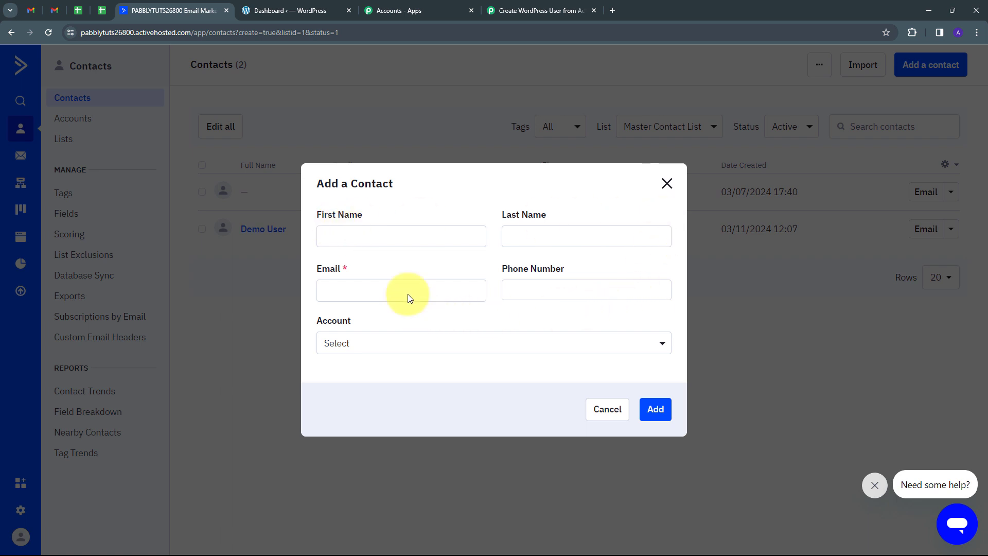
click(396, 241)
key(Tab)
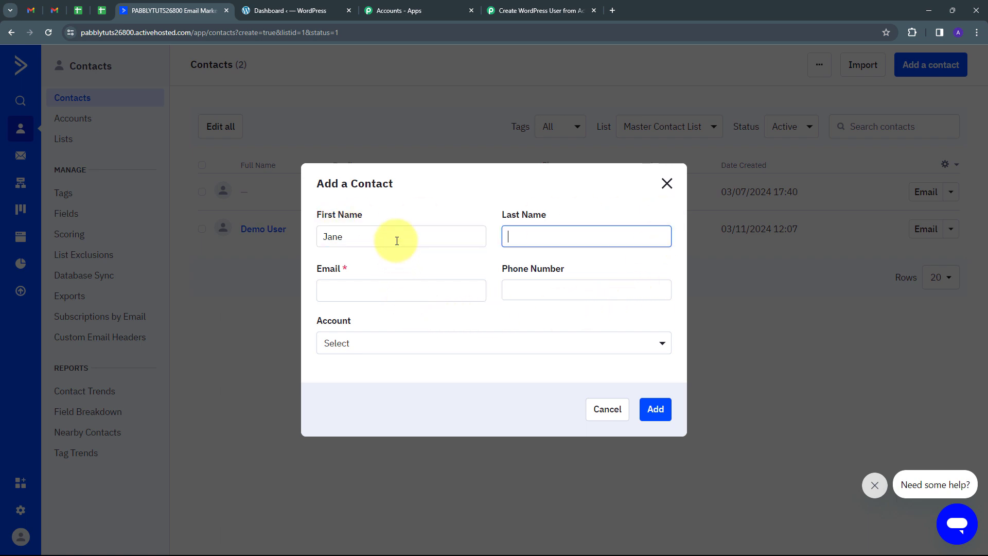
click(354, 294)
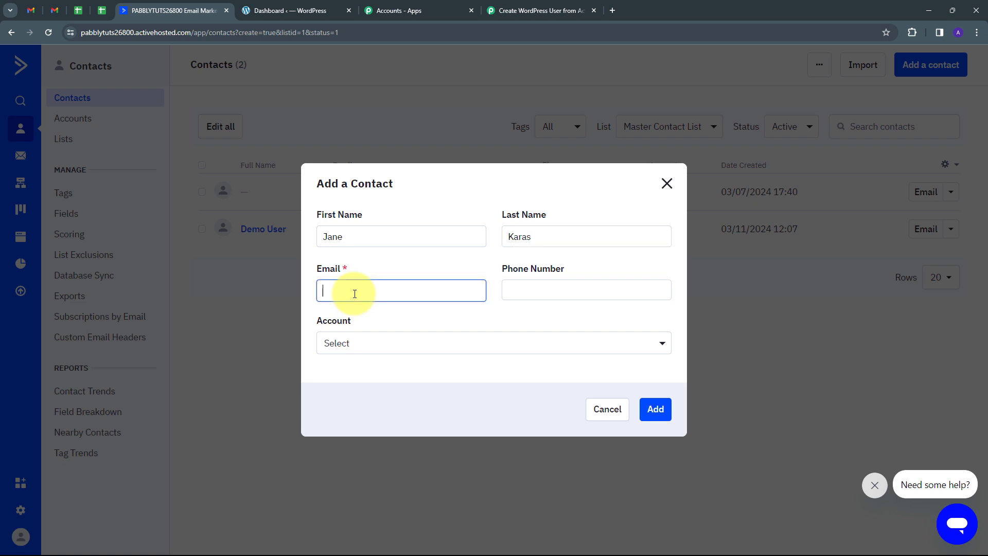
key(ctrl+v)
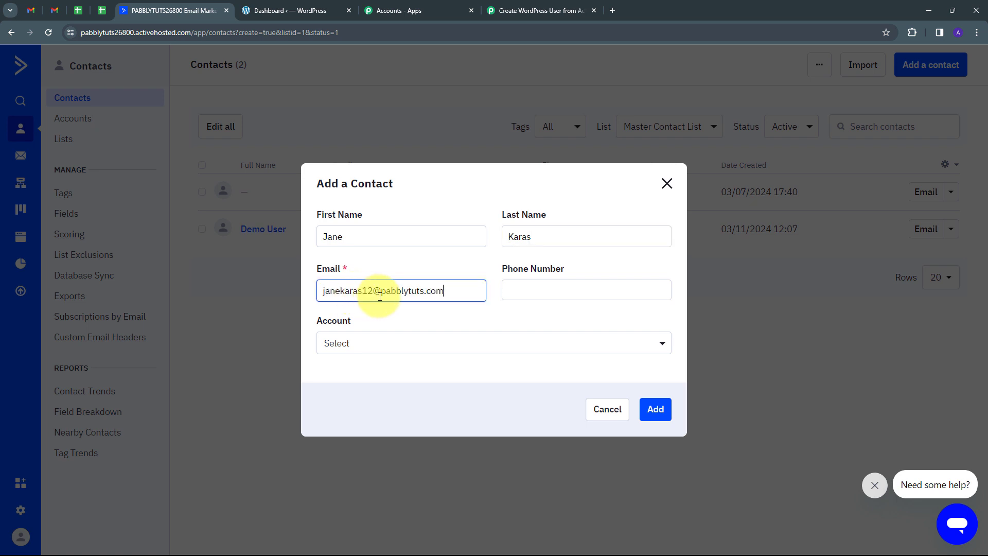
click(521, 294)
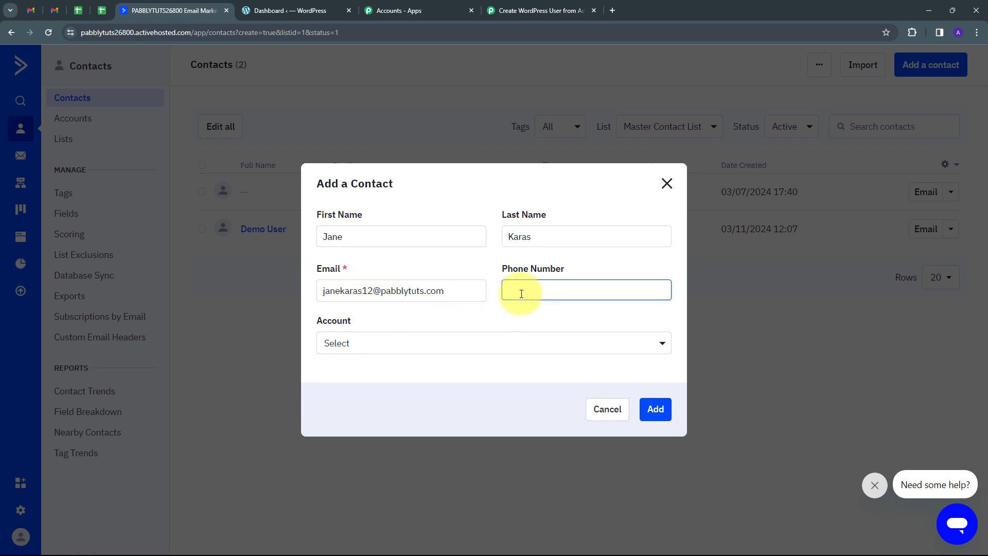
key(ctrl+v)
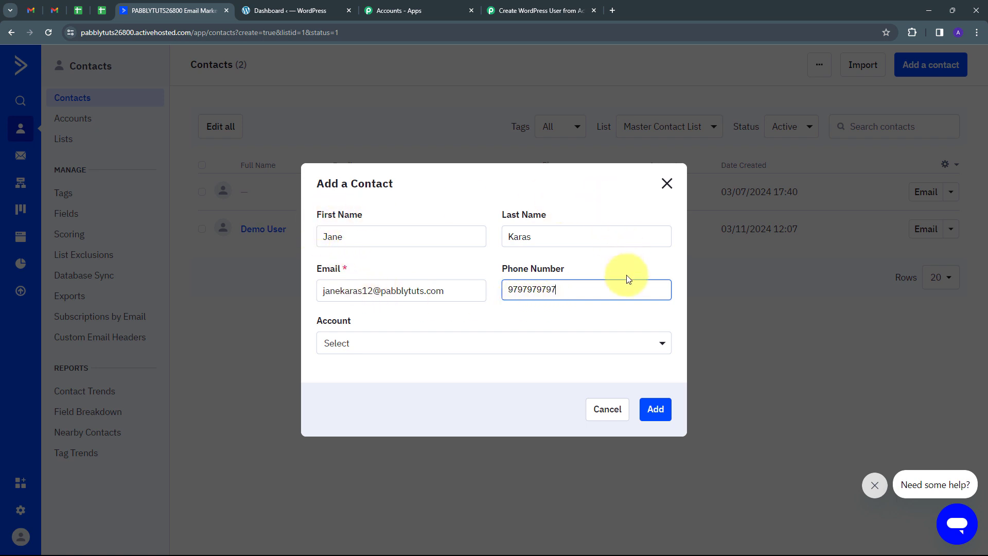
click(655, 408)
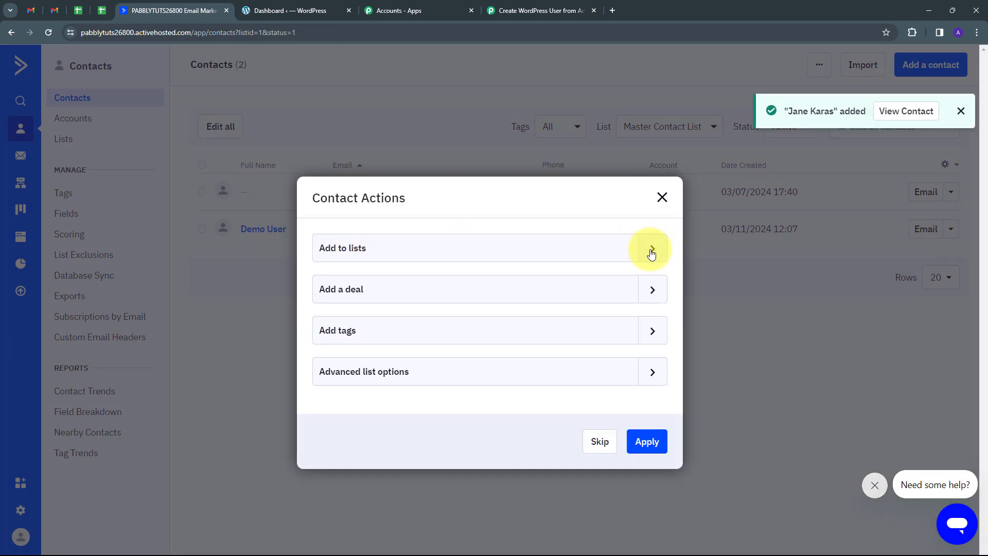
Step: Add the new contact to Master Contact List via Contact Actions
click(651, 250)
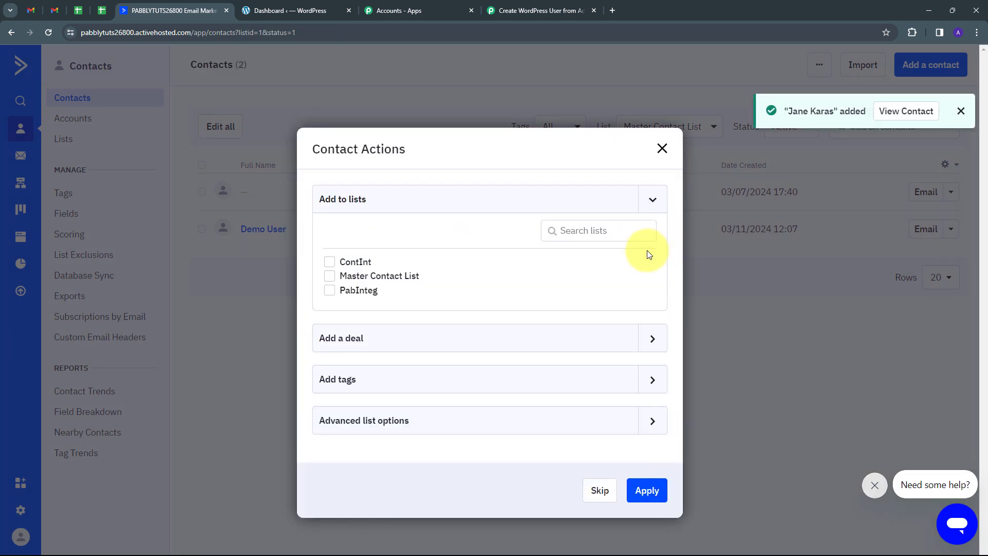
click(332, 278)
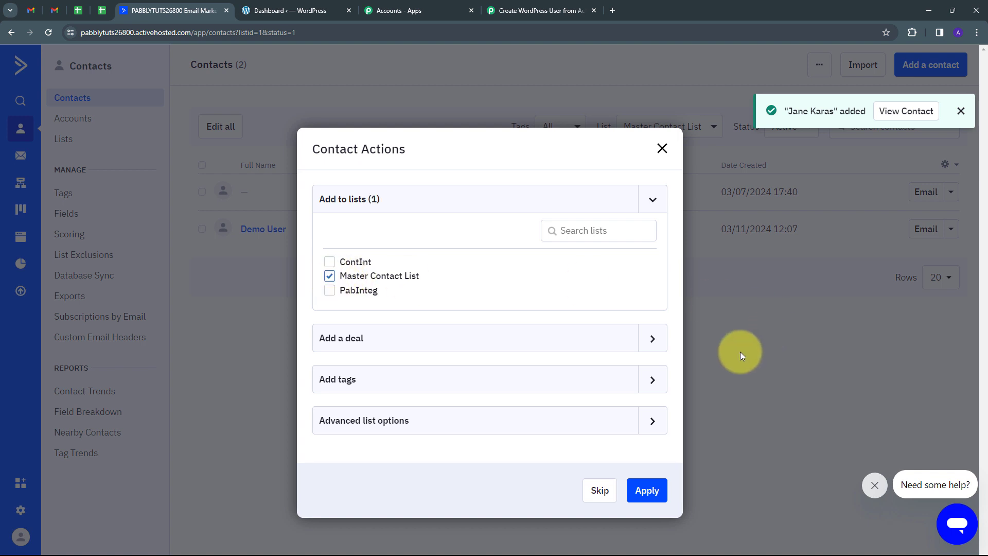
click(645, 490)
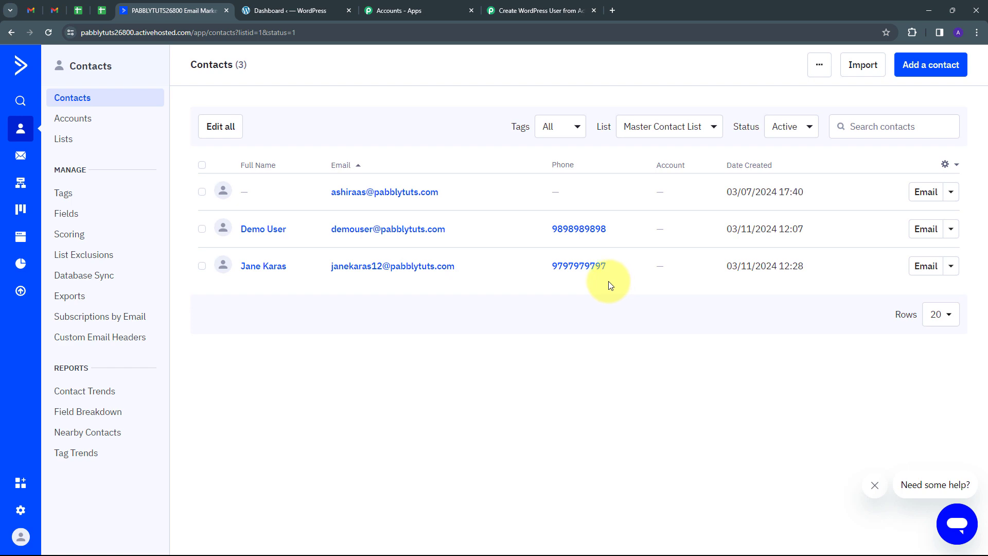
Step: Review the trigger's captured response: type subscribe, contact first and last name, e-mail and phone
click(528, 6)
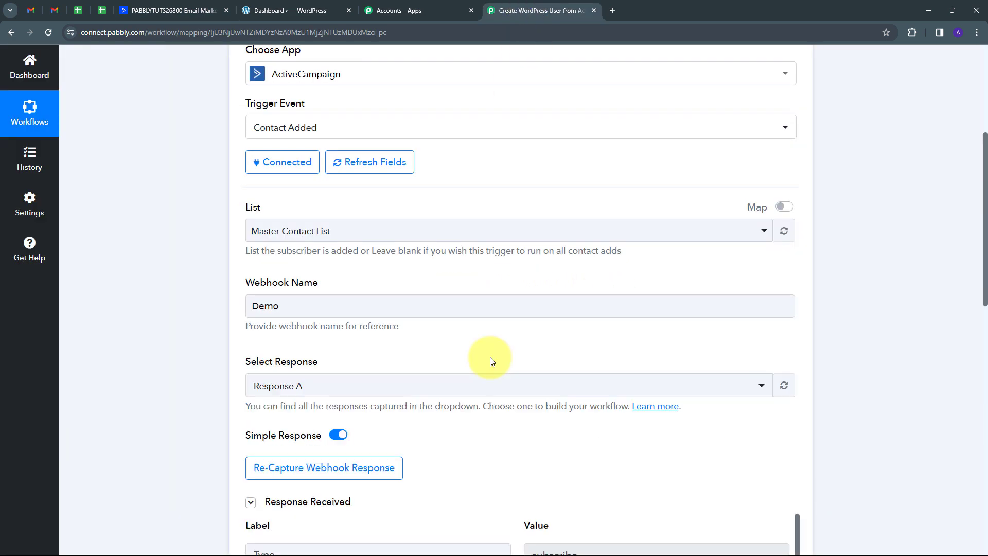
scroll(903, 286, down, 8)
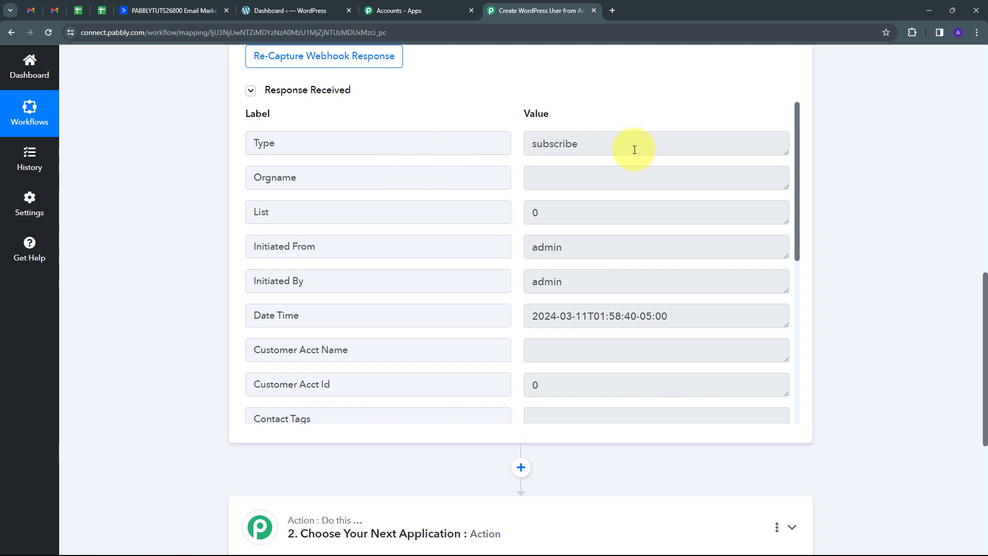
double_click(620, 140)
scroll(669, 257, down, 4)
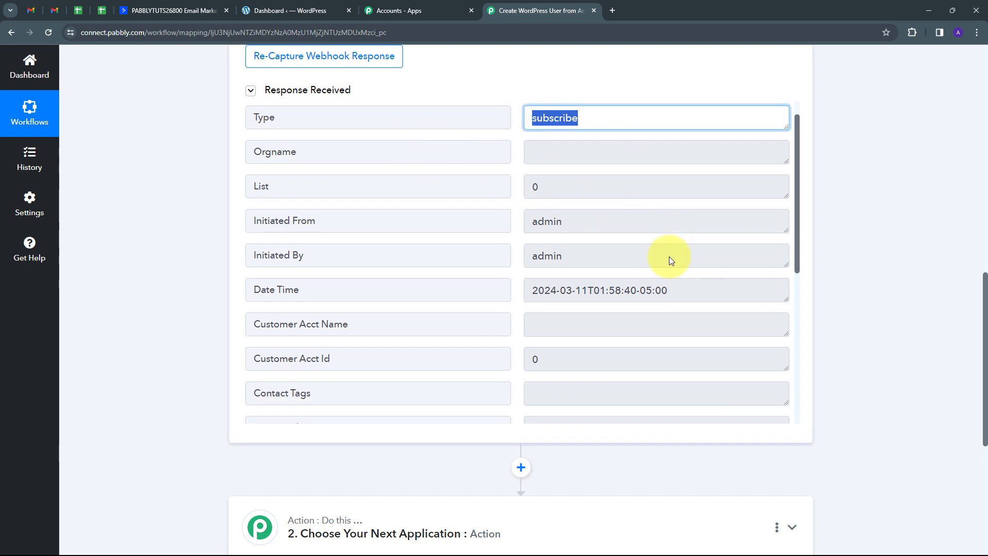
scroll(669, 256, down, 3)
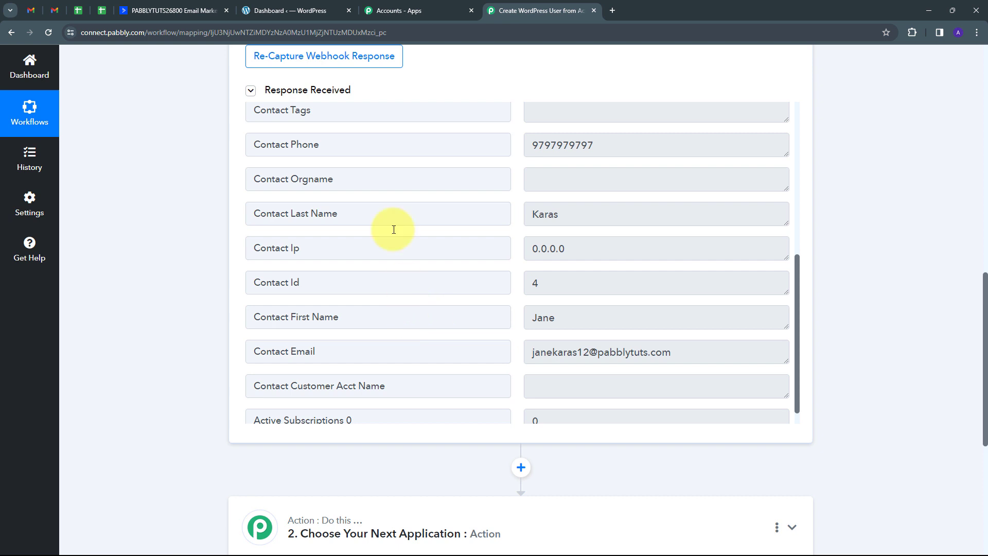
double_click(574, 319)
double_click(595, 214)
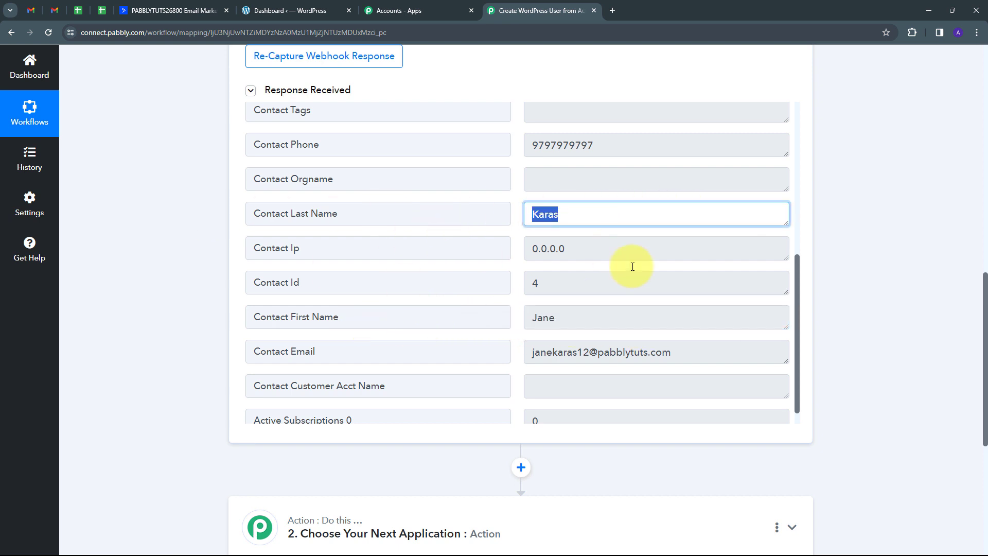
double_click(586, 351)
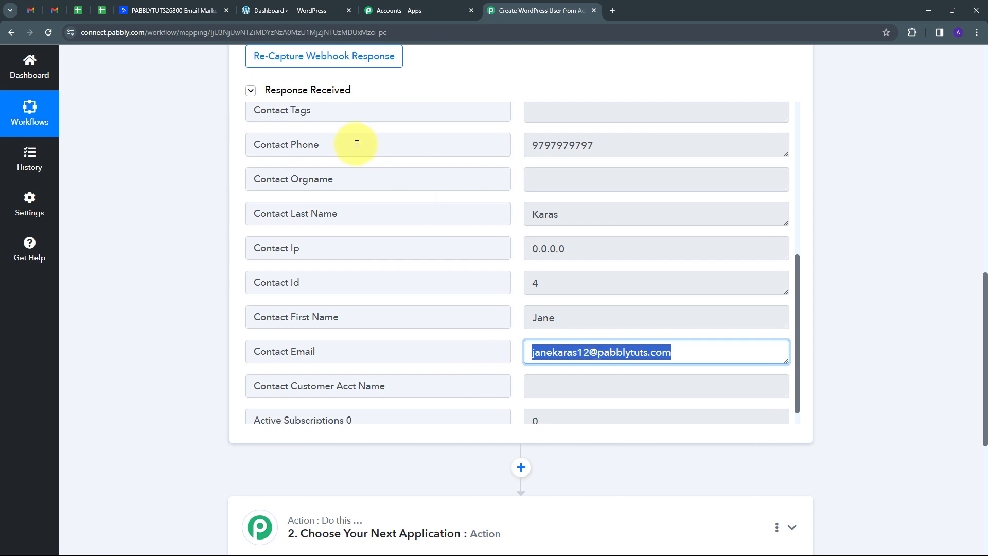
double_click(615, 148)
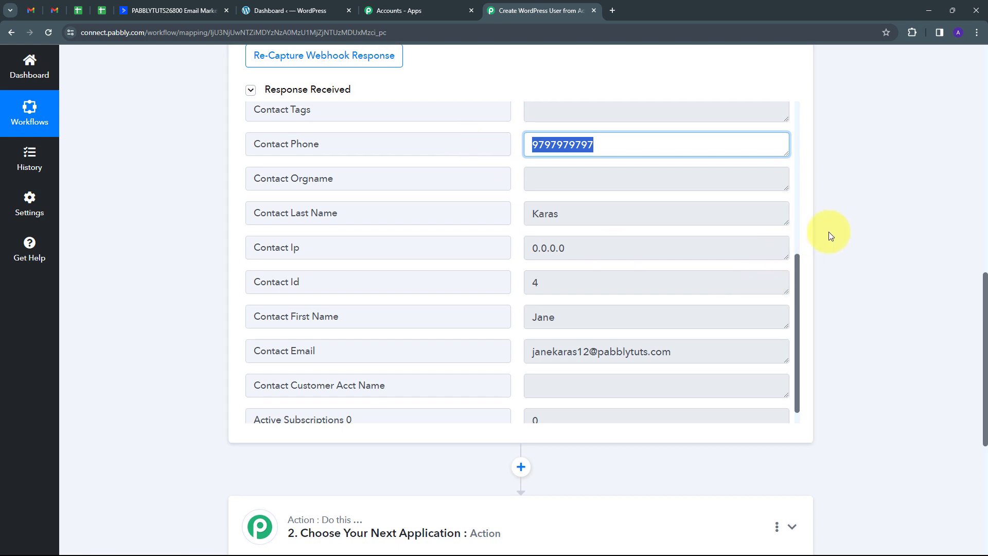
scroll(828, 231, down, 2)
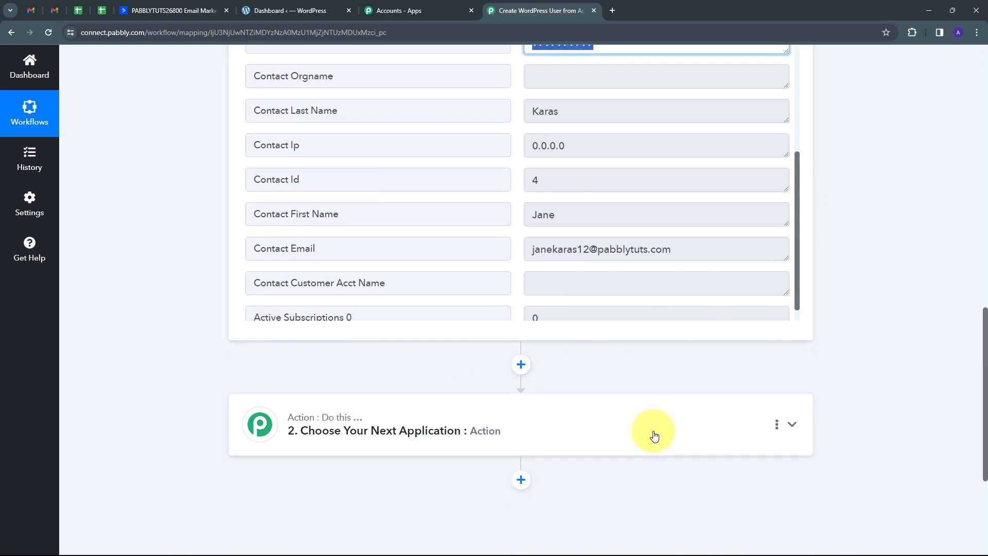
Step: Set action step 2 to the WordPress app with the Create a User event, ready to connect
click(631, 433)
click(306, 268)
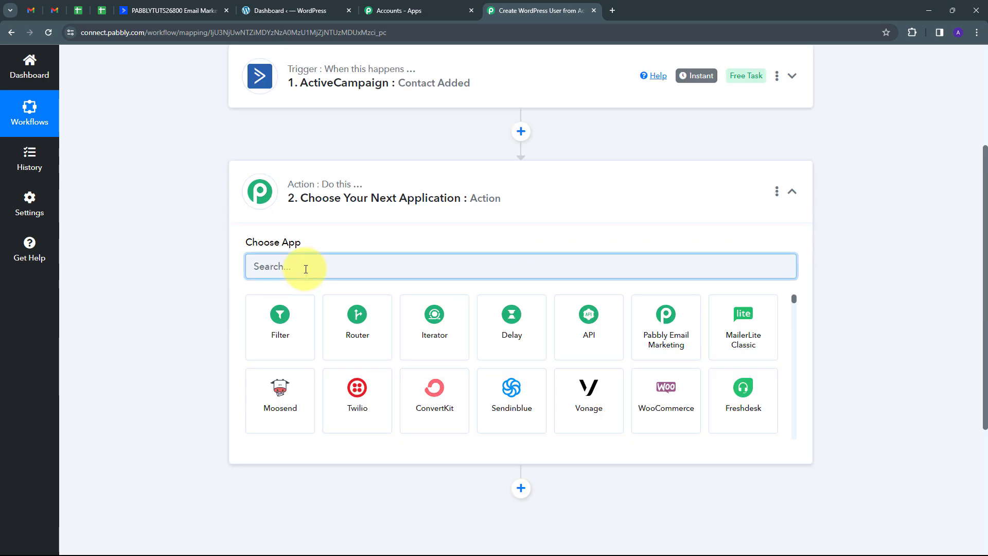
text(WordPress)
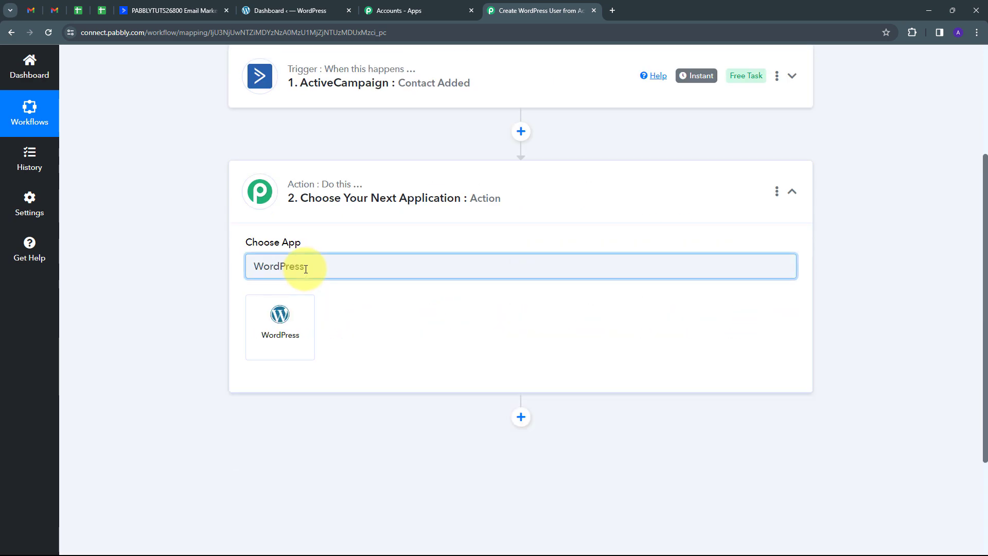
click(279, 322)
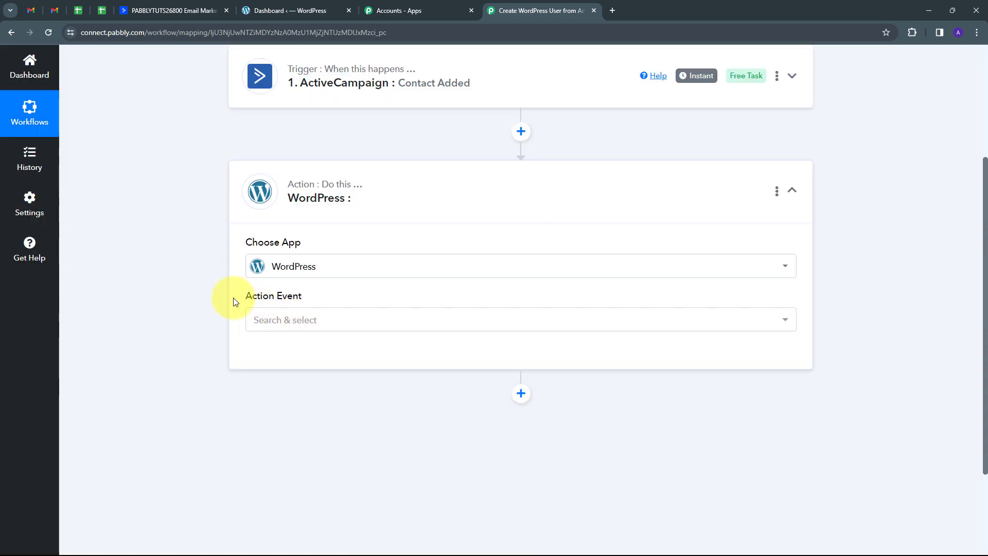
click(436, 326)
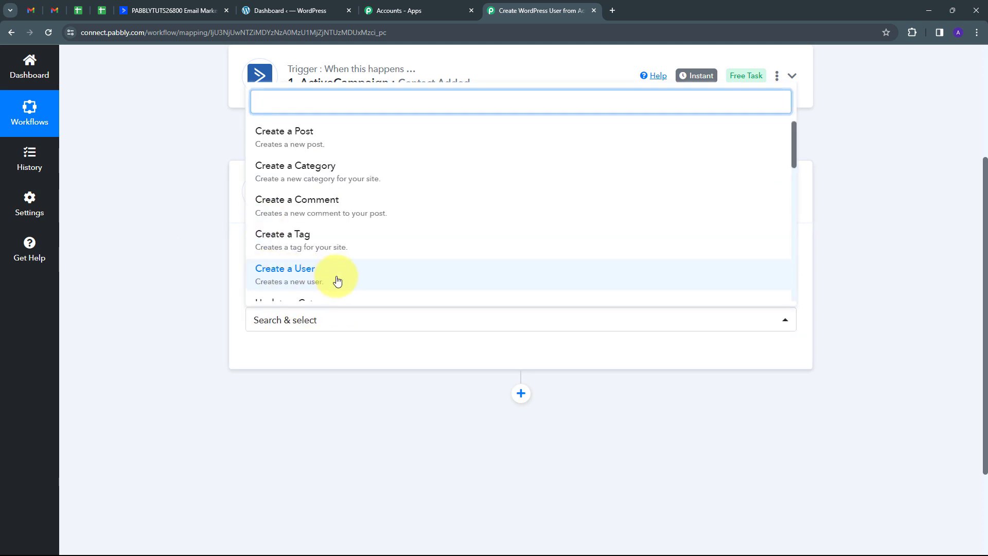
click(292, 280)
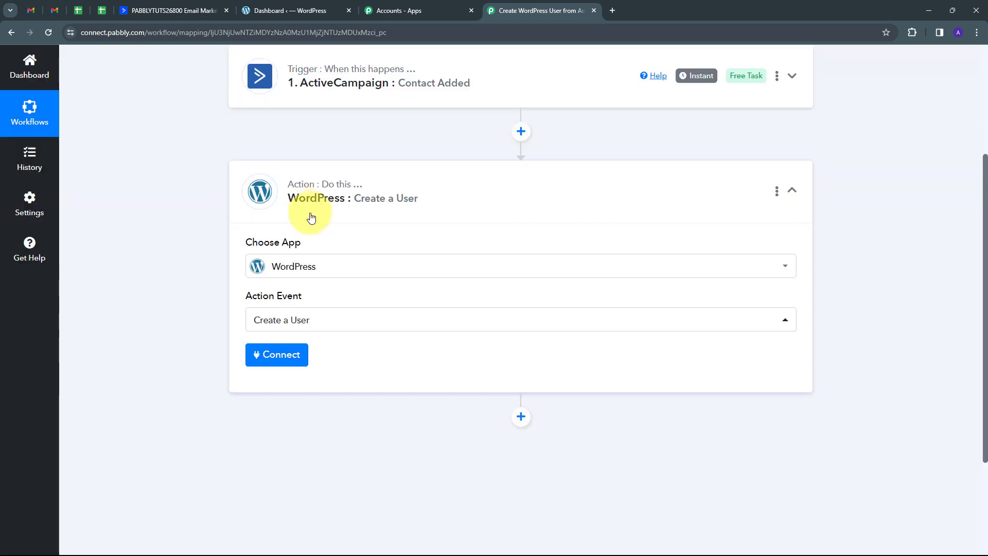
click(273, 362)
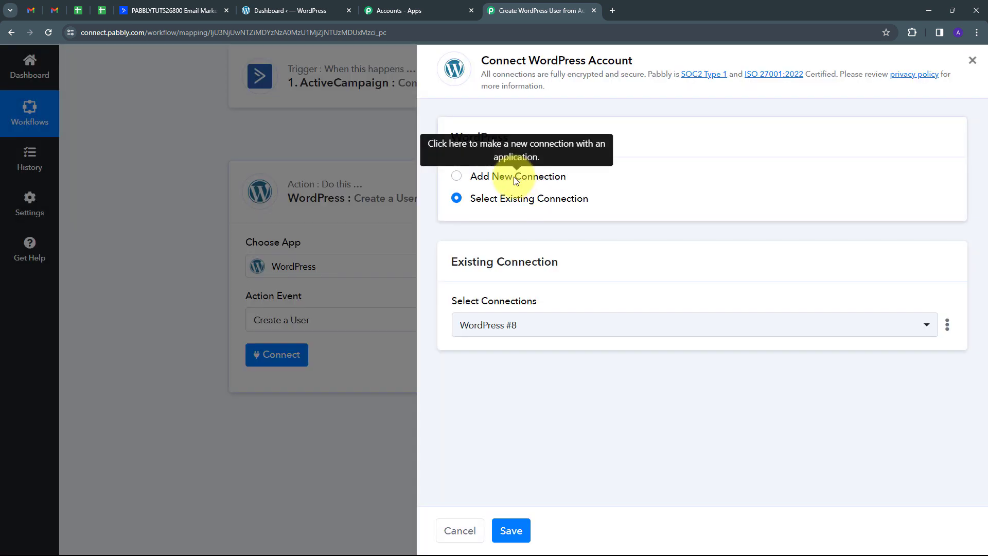
Step: Start a new WordPress connection with the username and password autofilled
click(514, 178)
scroll(517, 133, down, 3)
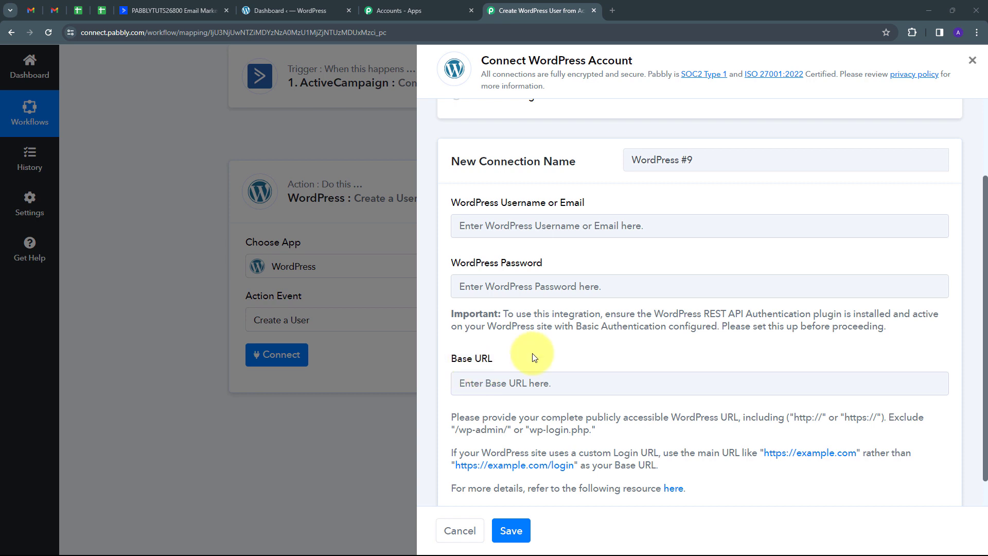
click(484, 226)
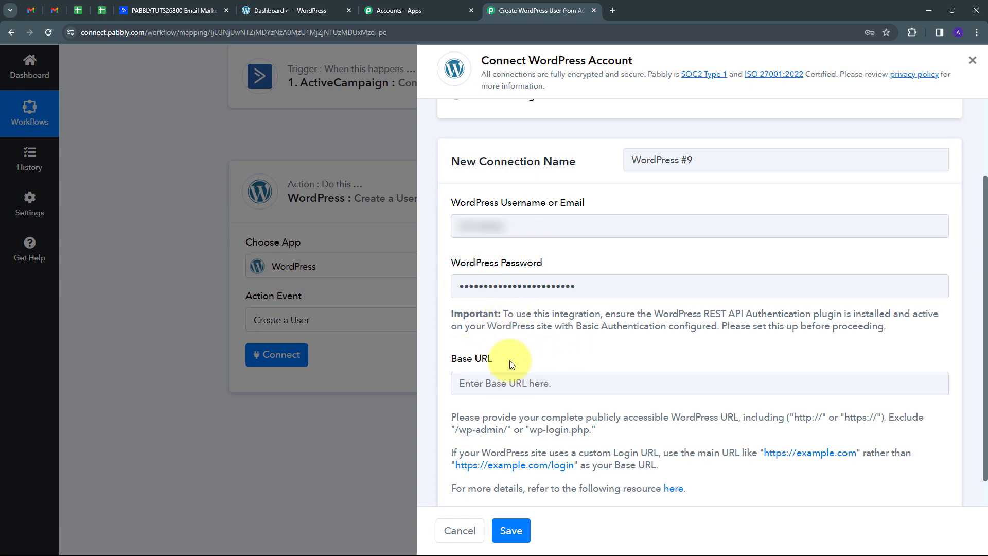
click(280, 10)
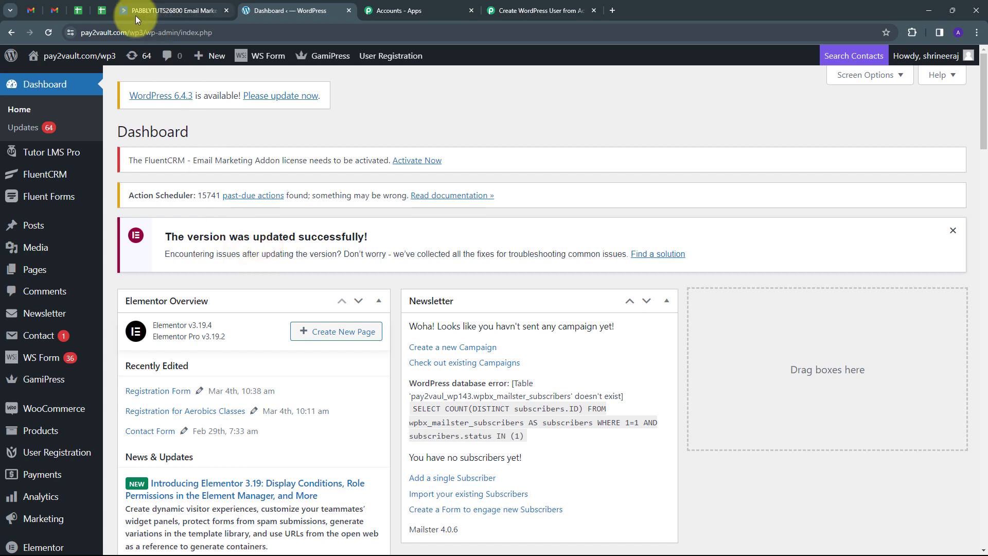
click(220, 33)
click(88, 31)
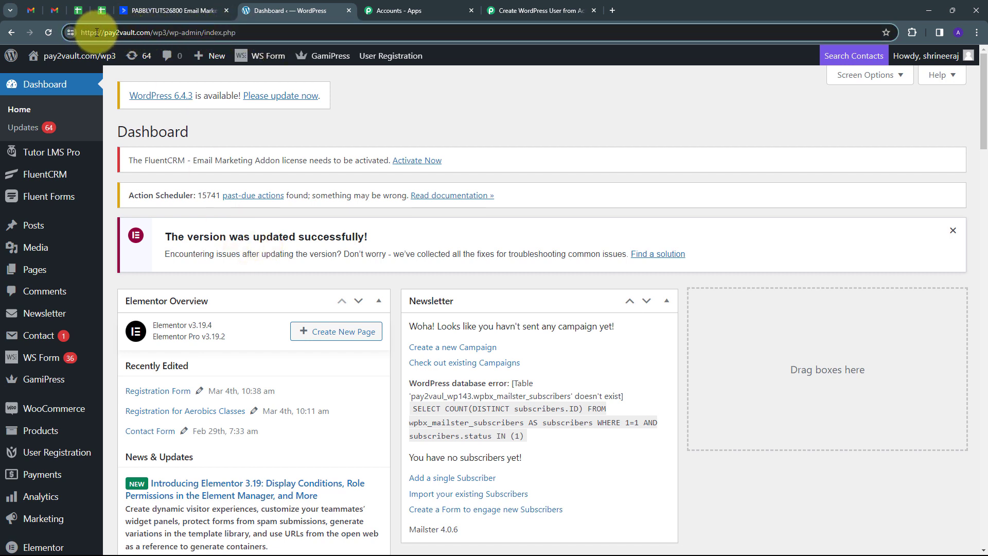
drag(81, 32, 166, 44)
key(ctrl+c)
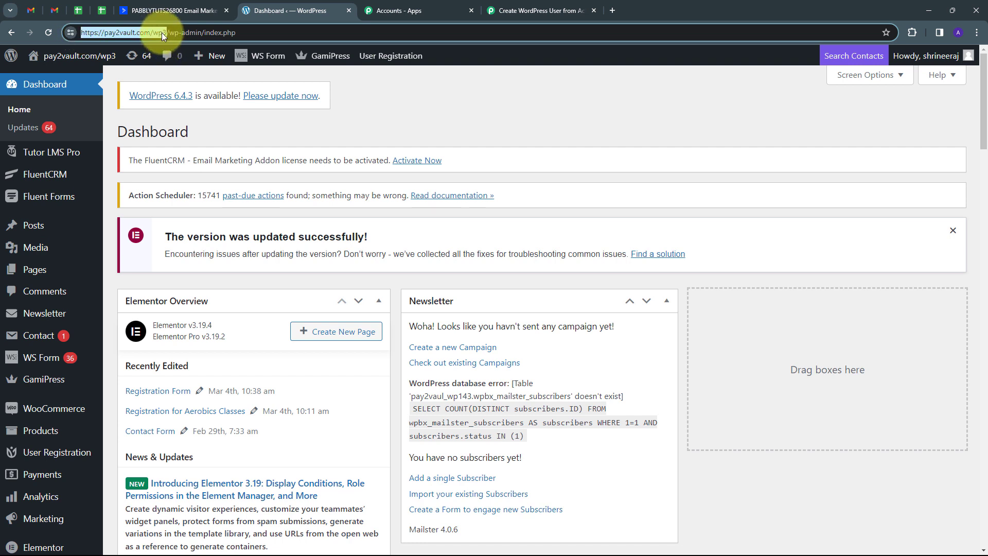
click(541, 10)
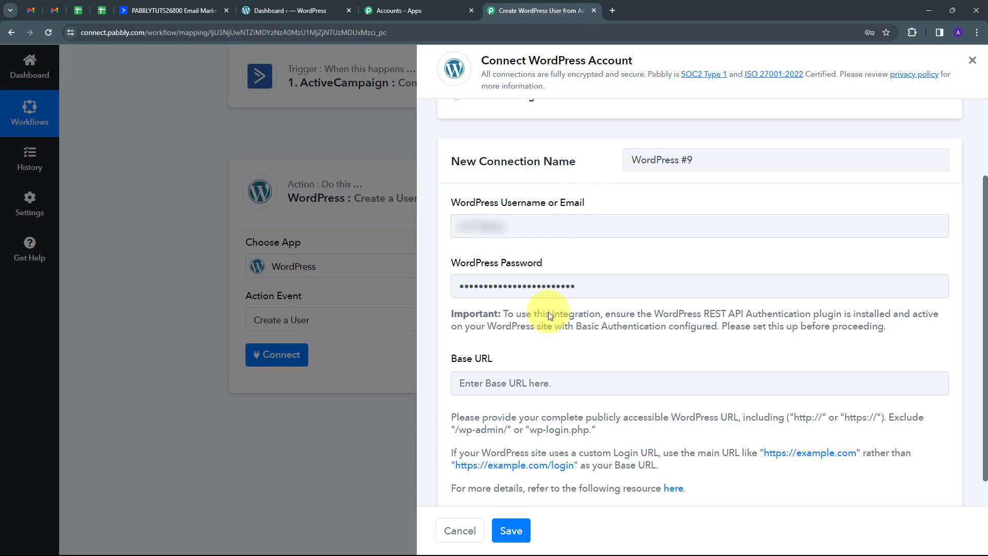
click(523, 383)
key(ctrl+v)
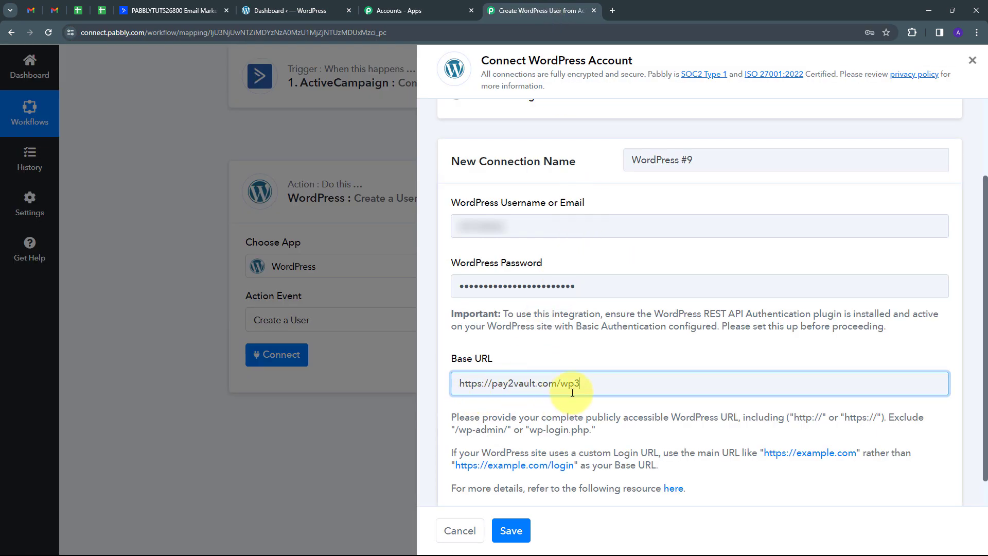
click(511, 531)
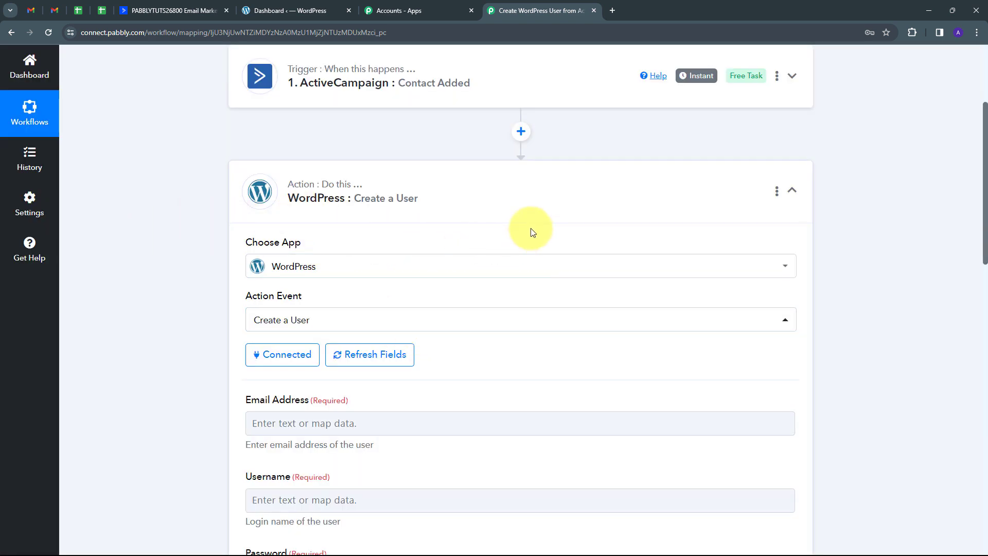
scroll(530, 227, down, 10)
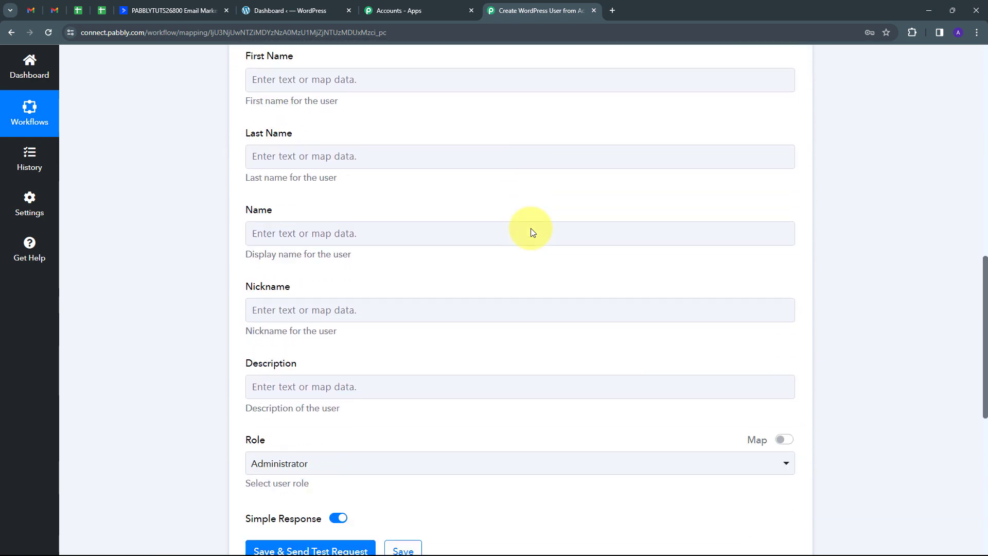
scroll(530, 227, up, 10)
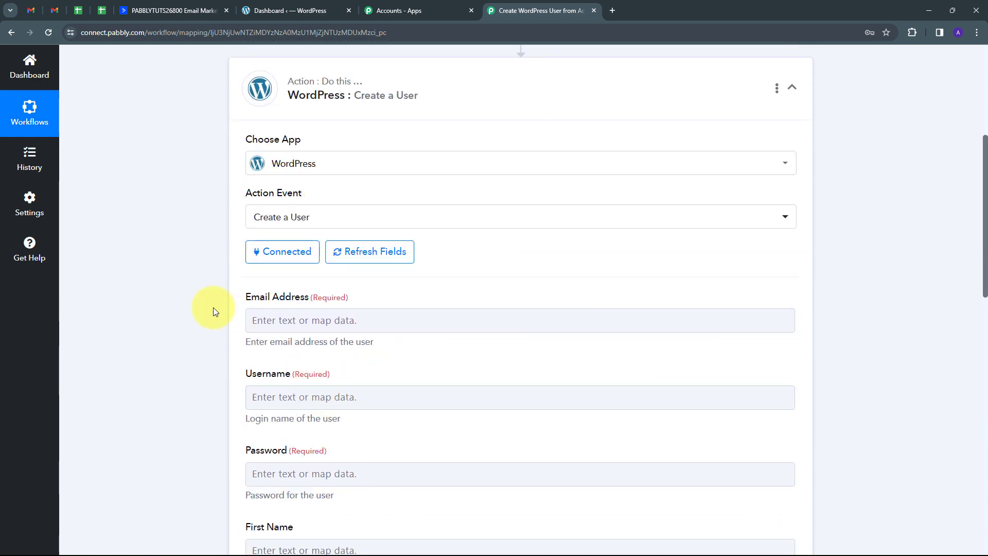
click(337, 314)
click(352, 344)
scroll(353, 346, down, 2)
scroll(353, 346, up, 2)
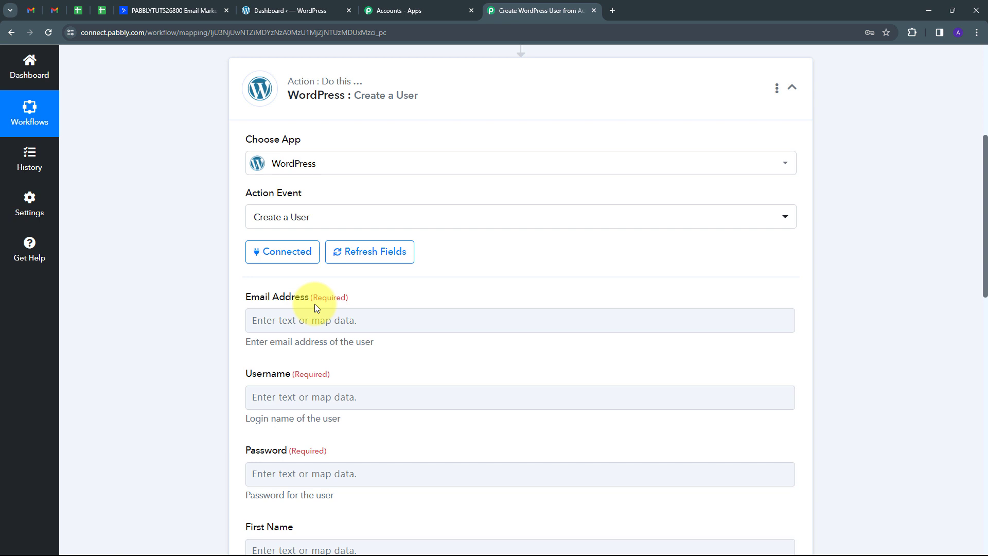
click(301, 320)
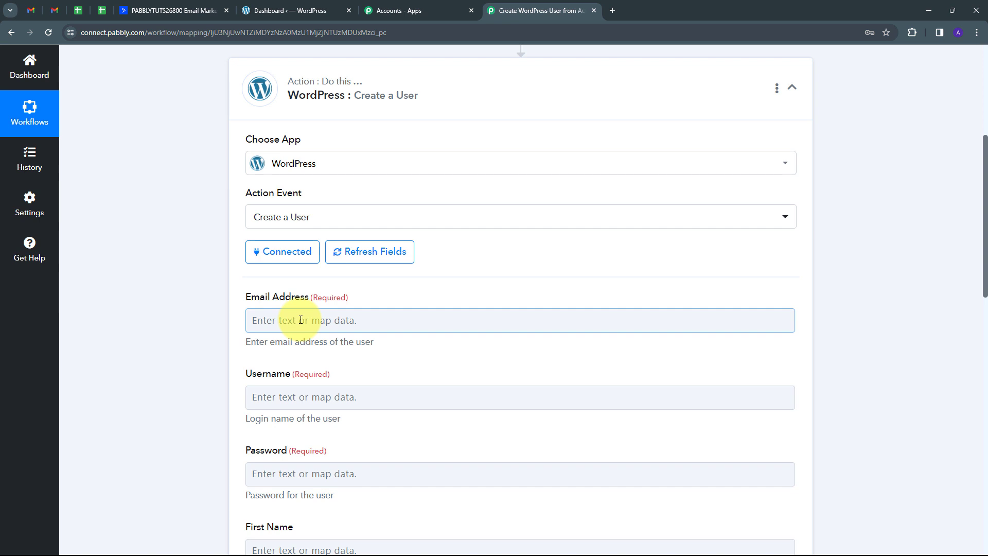
Step: Map the ActiveCampaign Contact Email into the Email Address field
click(301, 320)
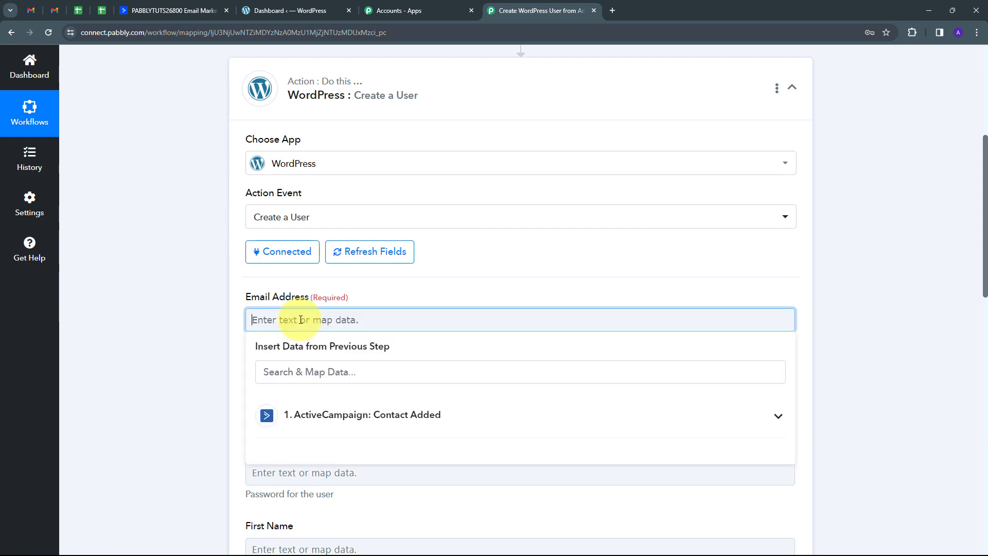
click(378, 423)
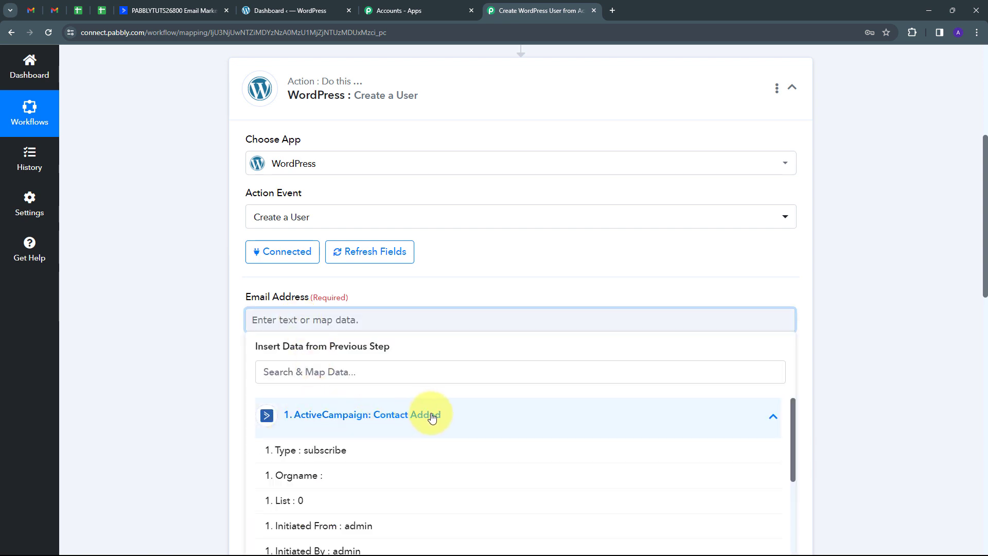
scroll(425, 360, down, 6)
scroll(422, 354, down, 2)
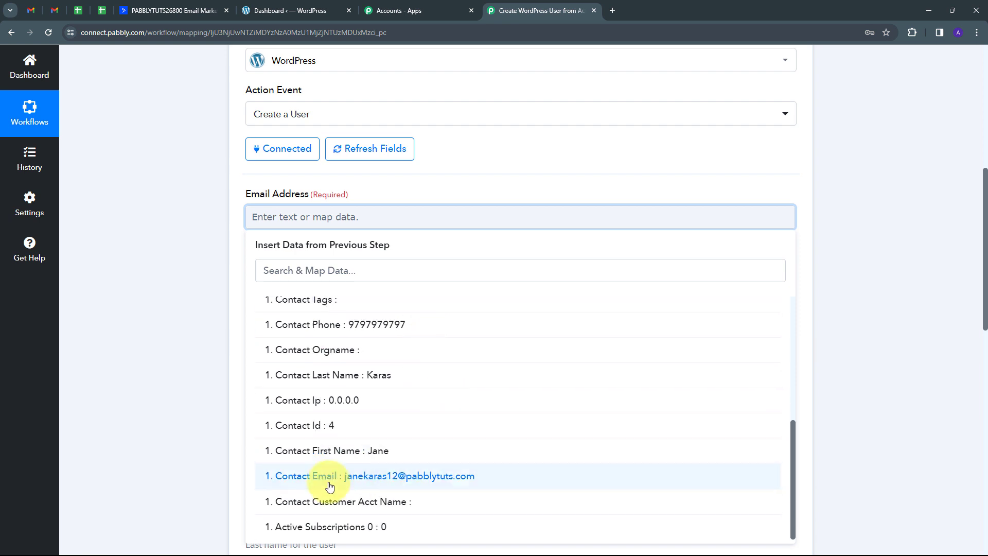
click(410, 477)
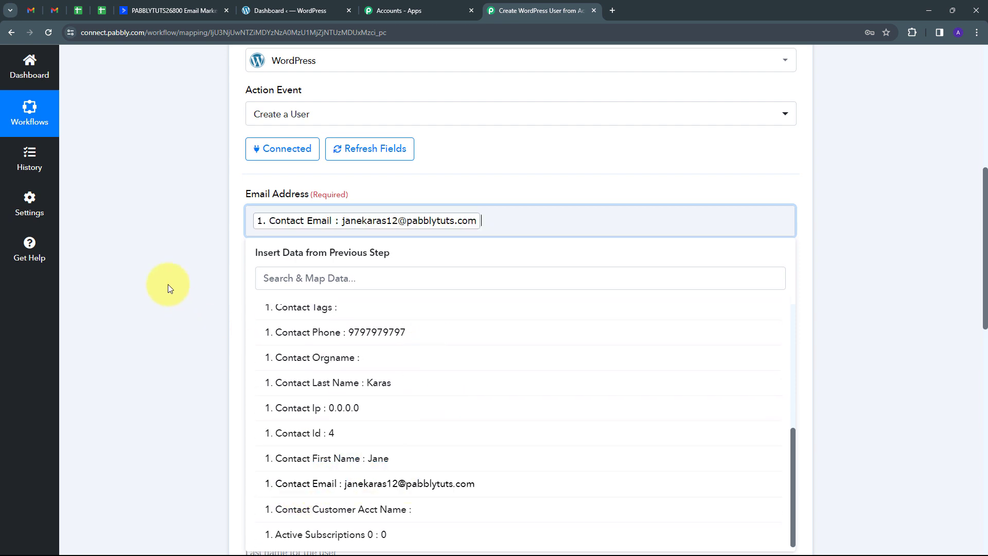
click(167, 284)
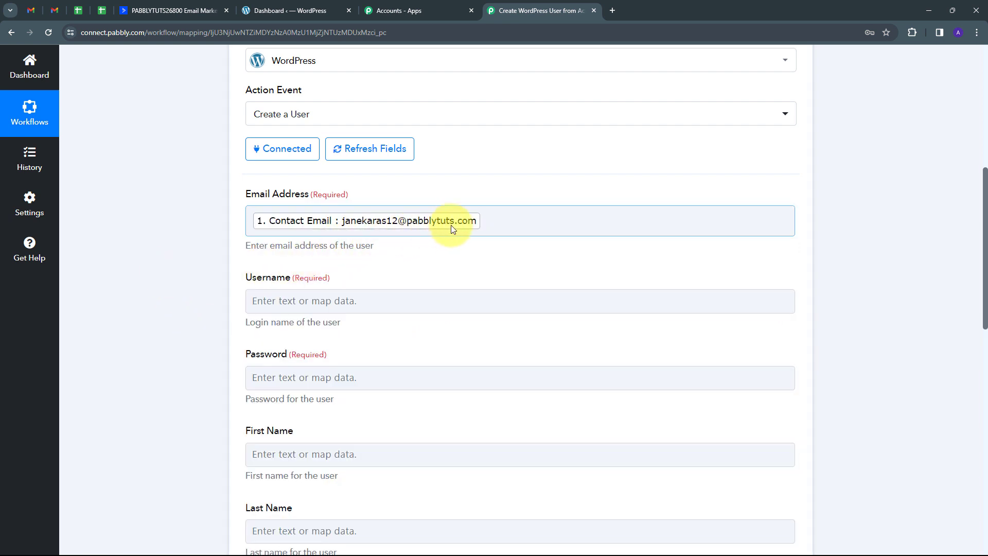
Step: Set Username to Contact First Name, an underscore, then Contact Last Name
scroll(353, 242, down, 1)
click(270, 252)
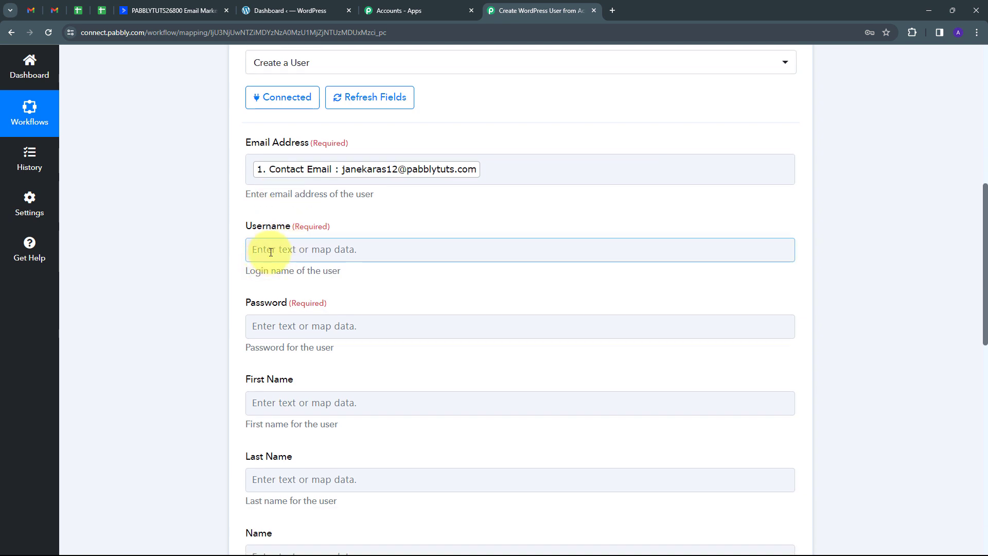
click(308, 250)
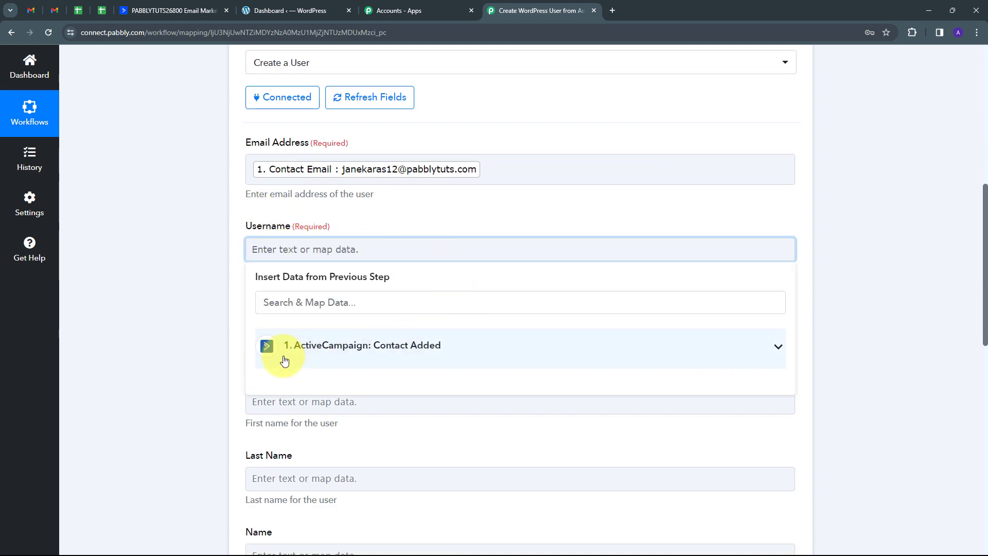
click(420, 352)
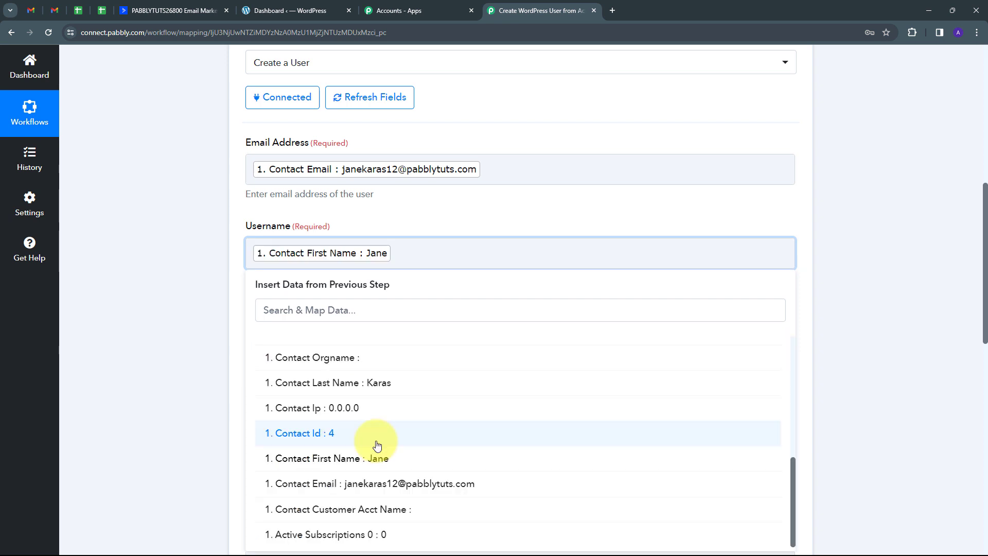
click(353, 457)
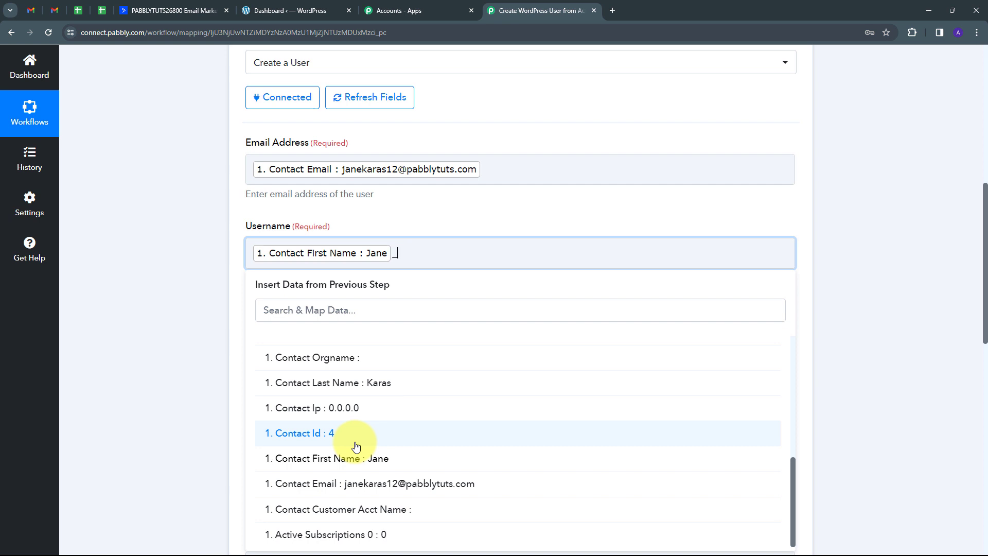
text(_)
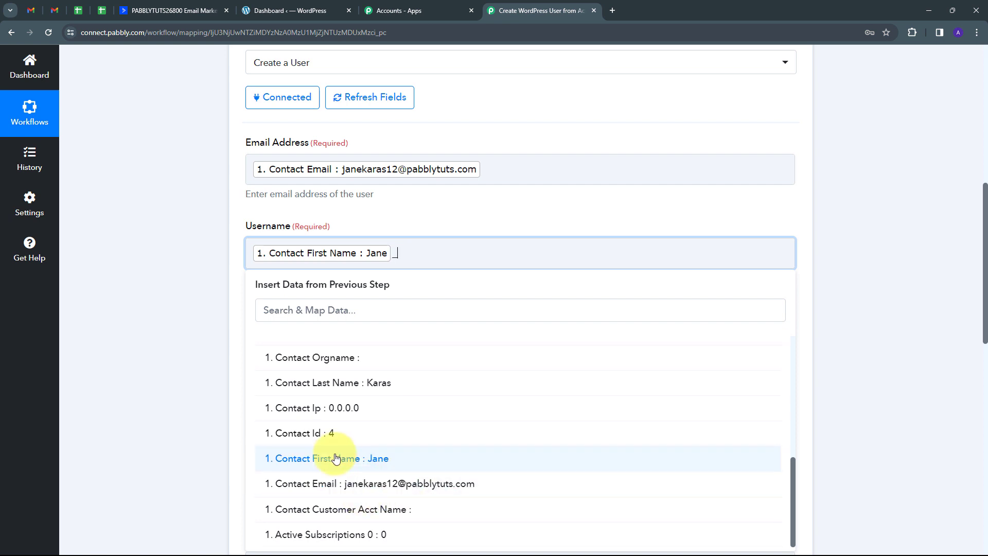
click(369, 382)
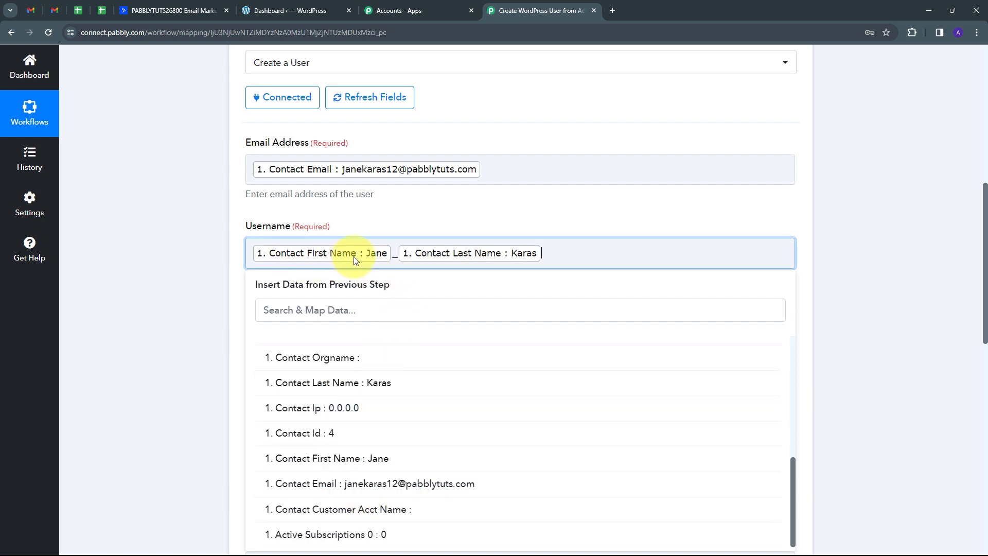
click(463, 224)
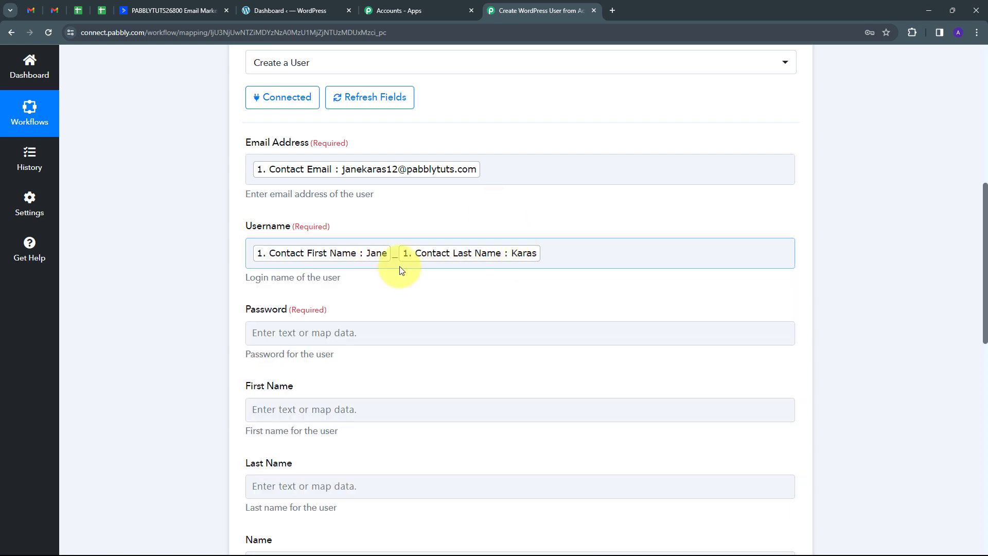
scroll(330, 239, down, 2)
click(279, 232)
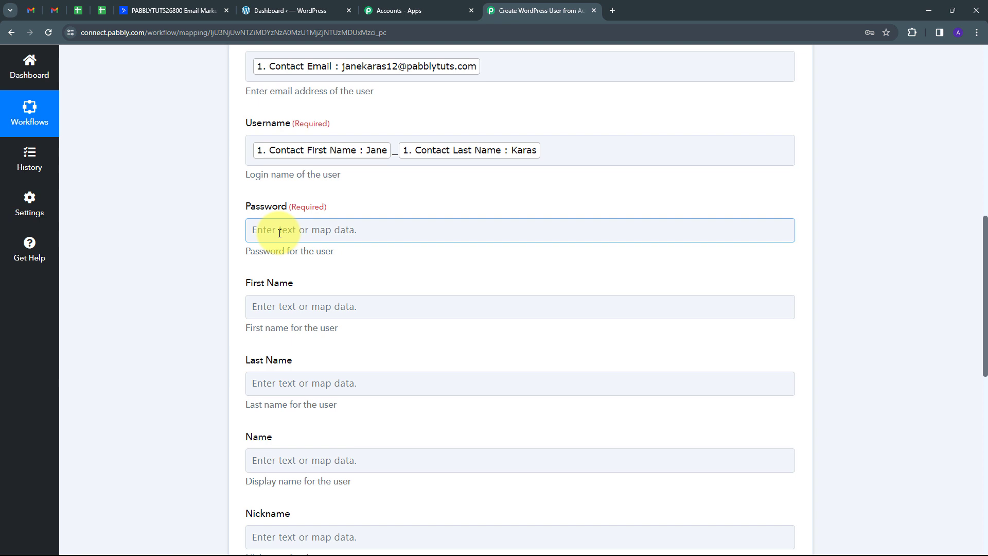
click(280, 232)
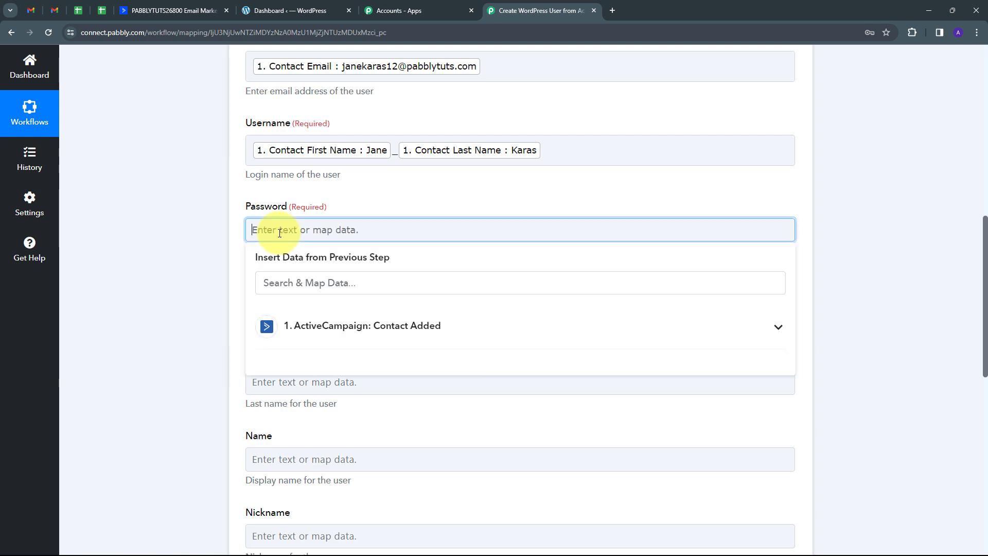
click(353, 335)
scroll(353, 364, down, 7)
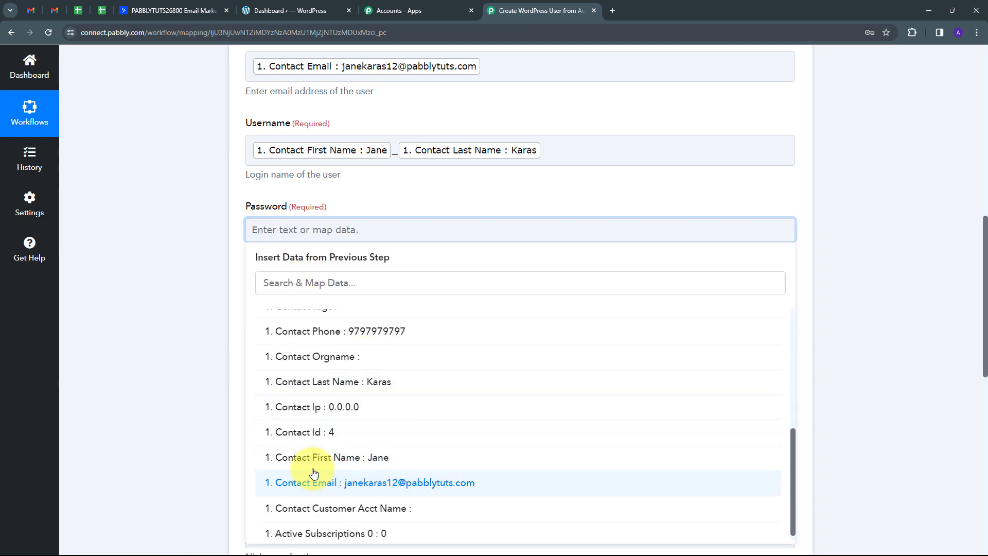
click(379, 457)
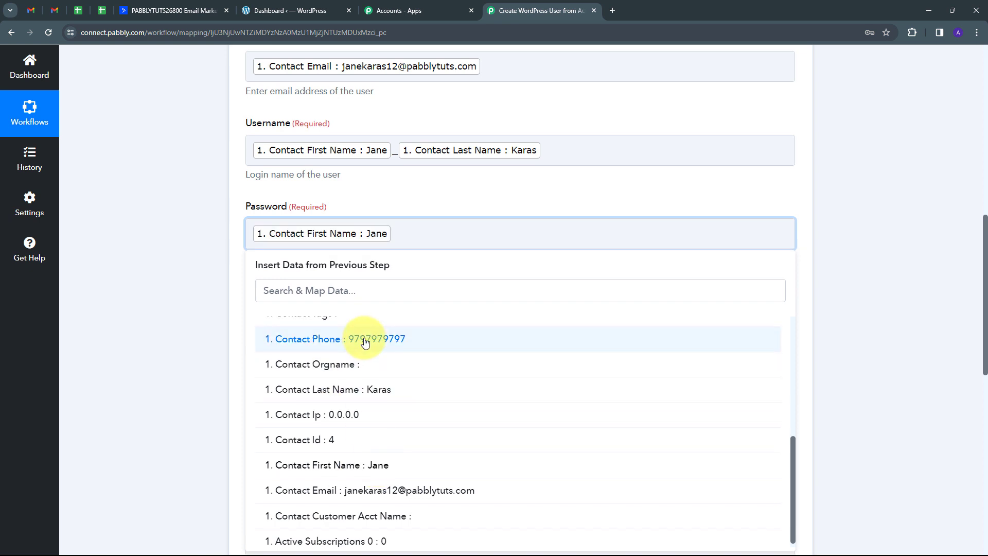
text(@123)
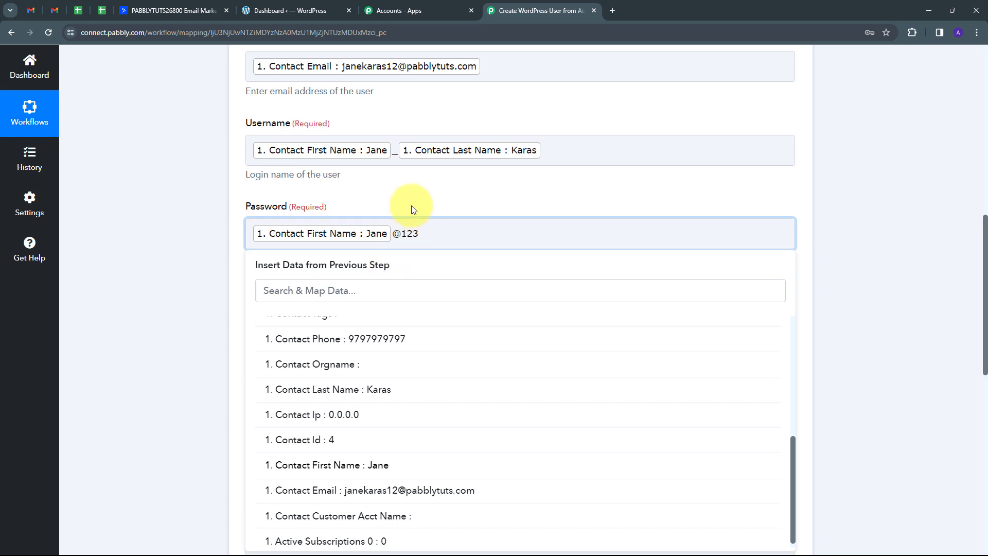
click(249, 215)
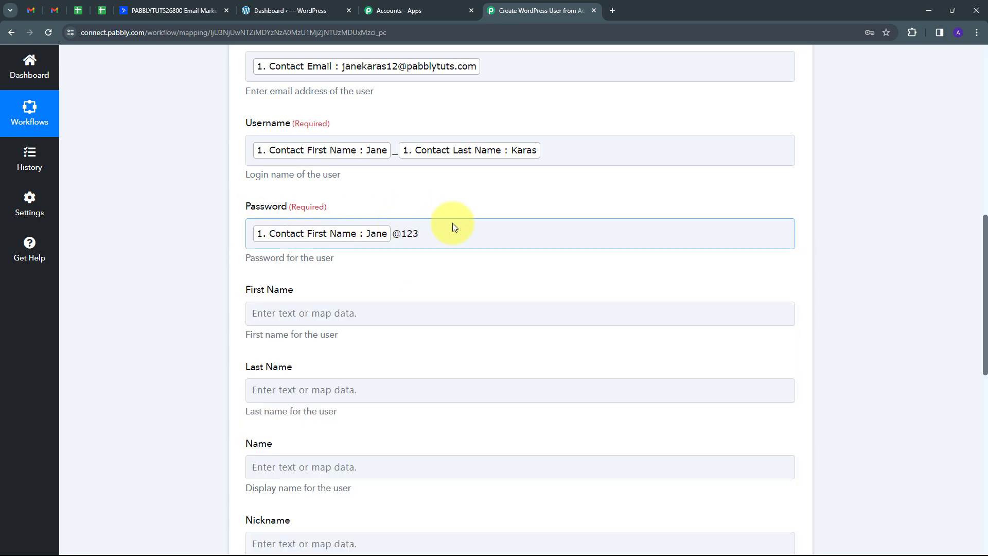
scroll(252, 212, down, 2)
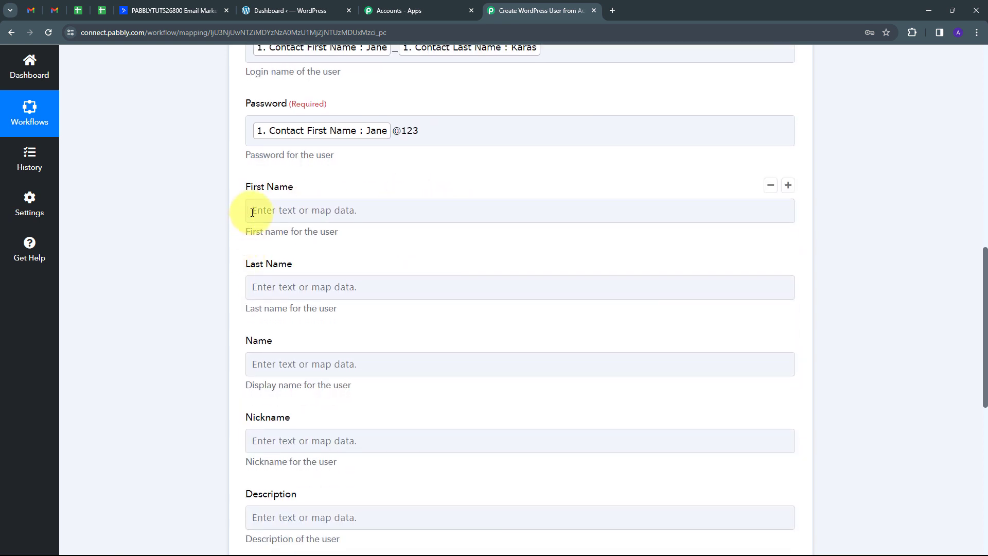
Step: Map Contact First Name into First Name and Contact Last Name into Last Name
click(289, 202)
click(363, 209)
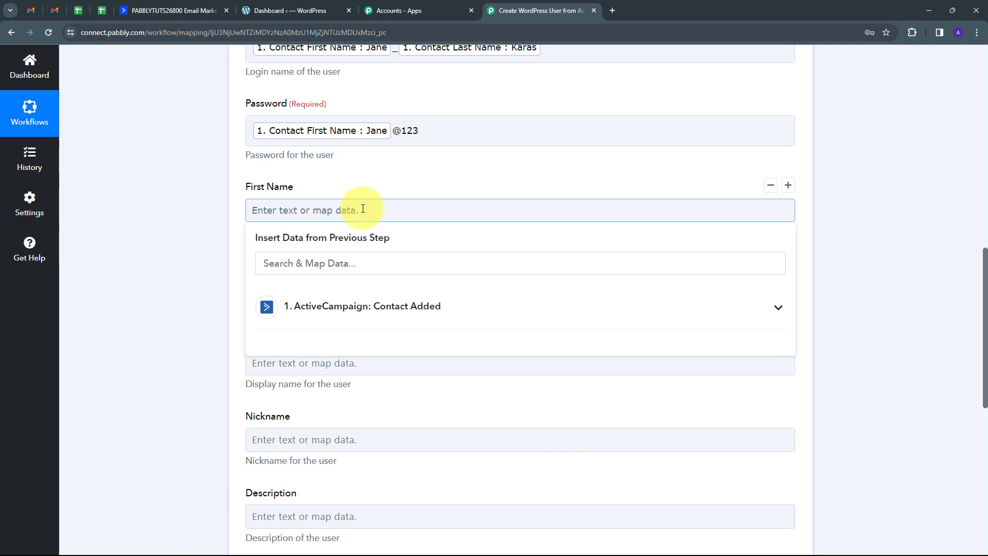
click(312, 308)
scroll(375, 370, down, 6)
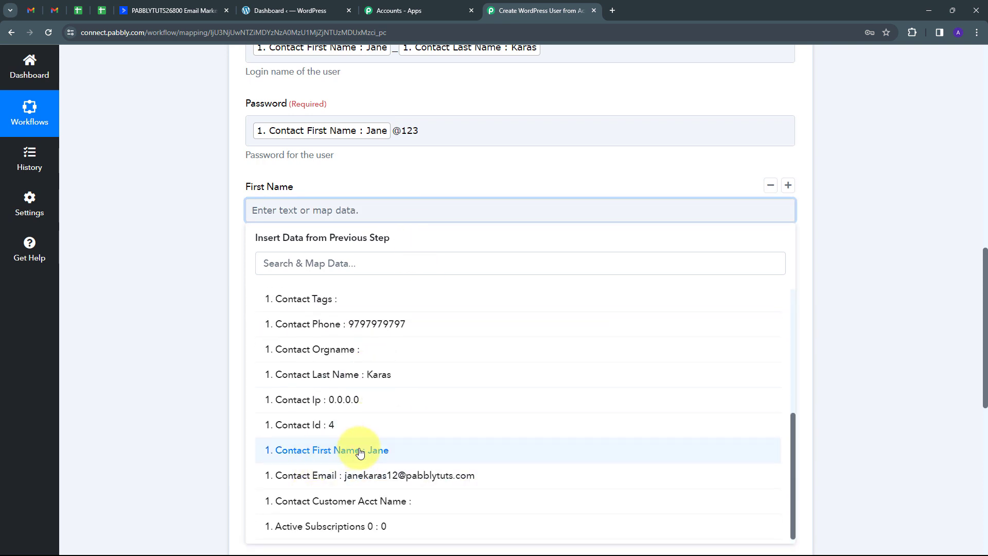
click(360, 452)
click(121, 214)
click(288, 290)
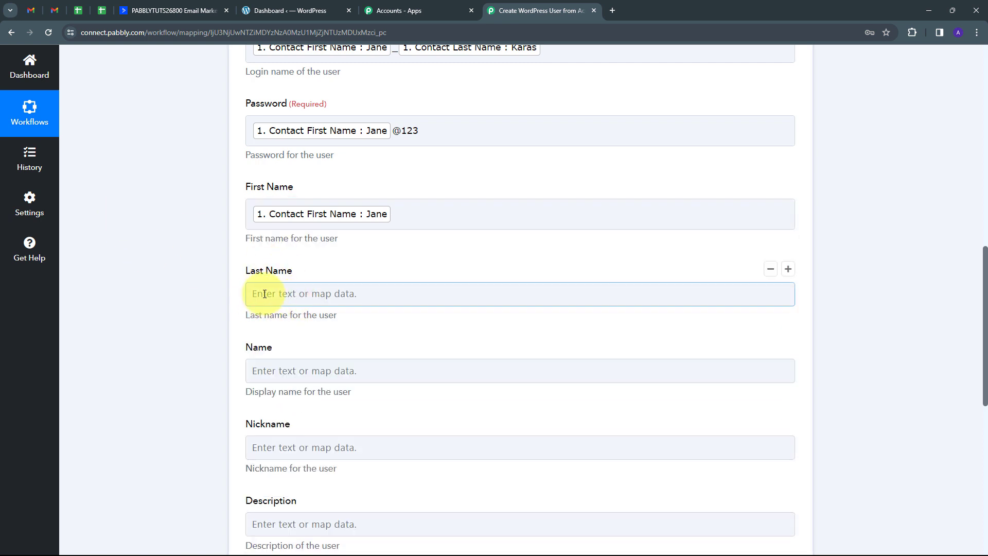
click(360, 389)
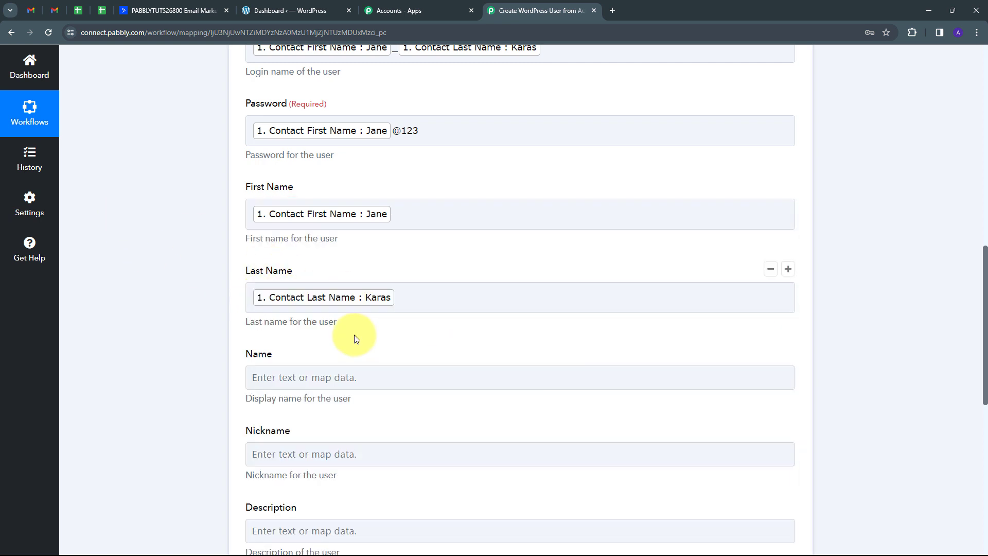
scroll(360, 338, down, 1)
Step: Fill the display Name with the contact's first and last names
click(255, 322)
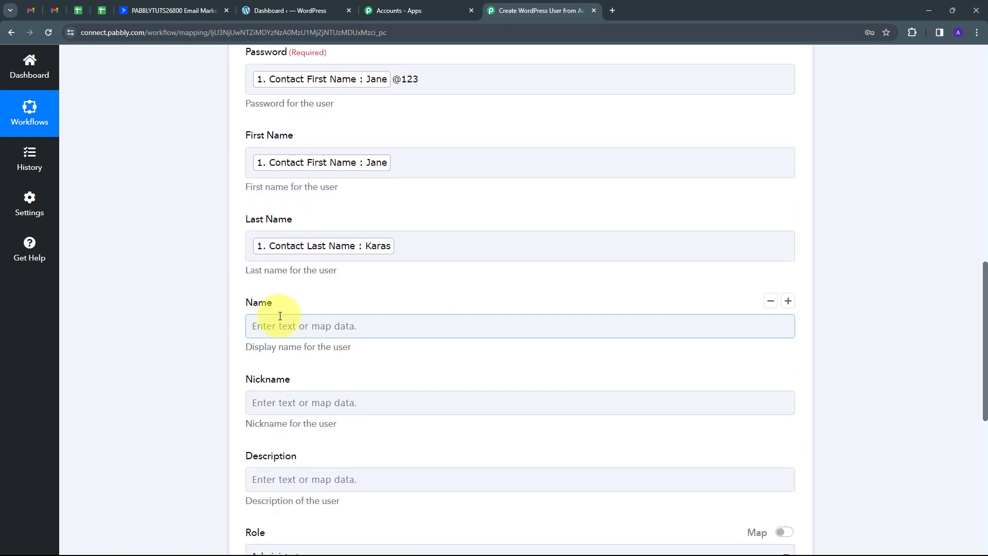
click(284, 324)
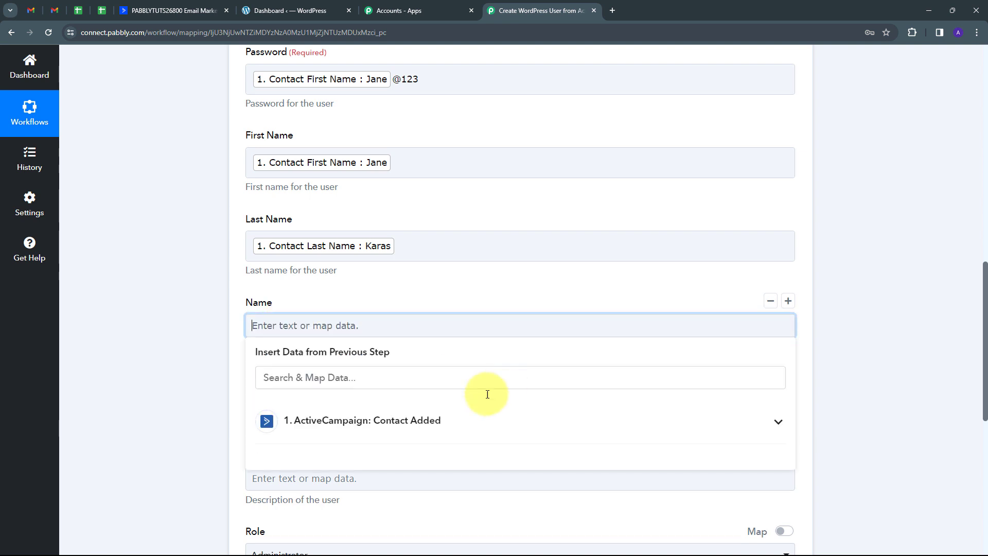
click(353, 411)
scroll(384, 331, down, 5)
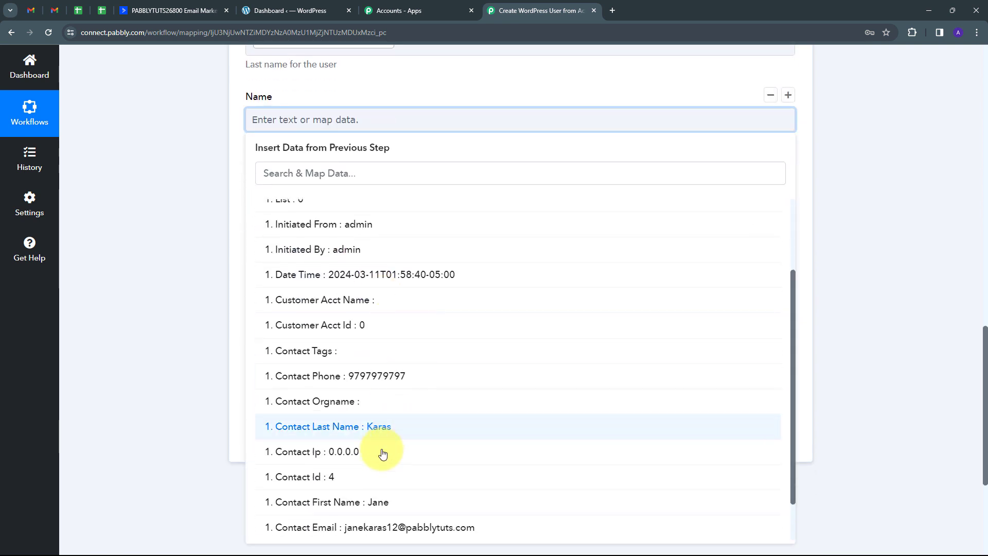
click(345, 505)
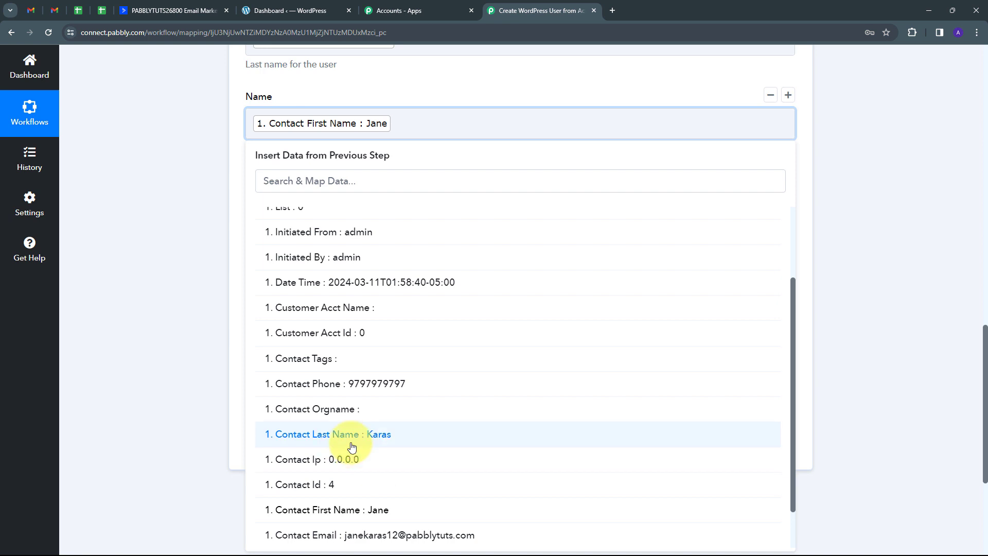
click(369, 442)
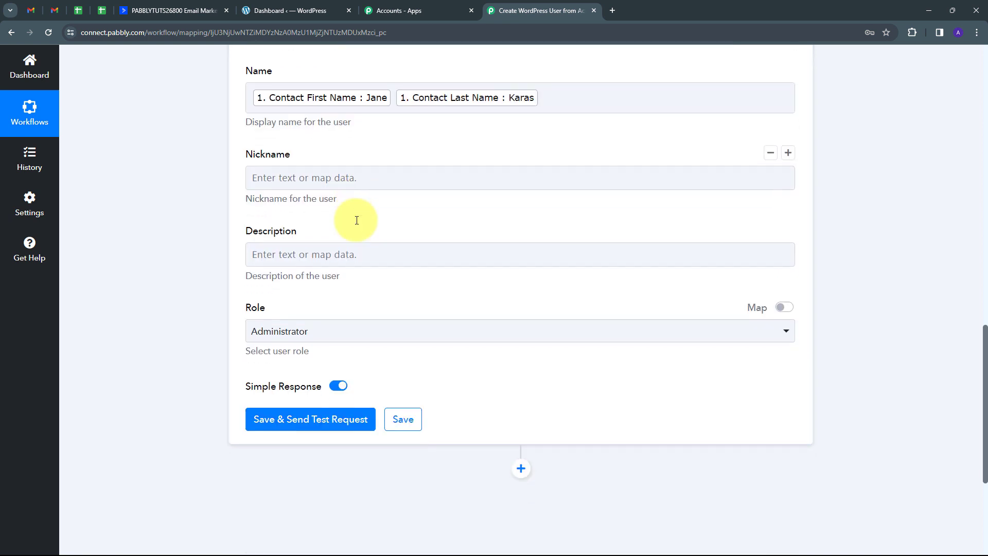
Step: Map the contact's subscription Type into the Description field
scroll(309, 185, down, 1)
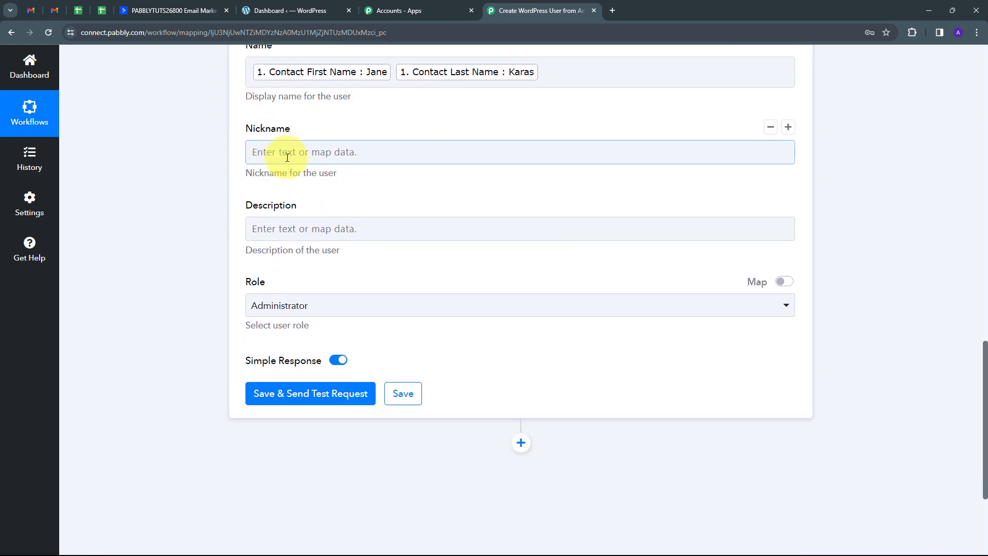
click(300, 230)
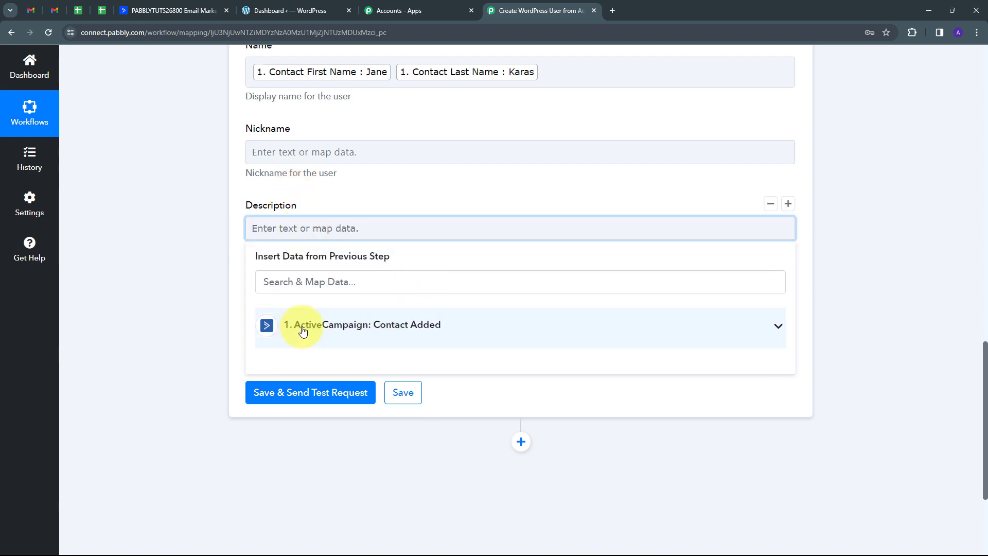
click(332, 329)
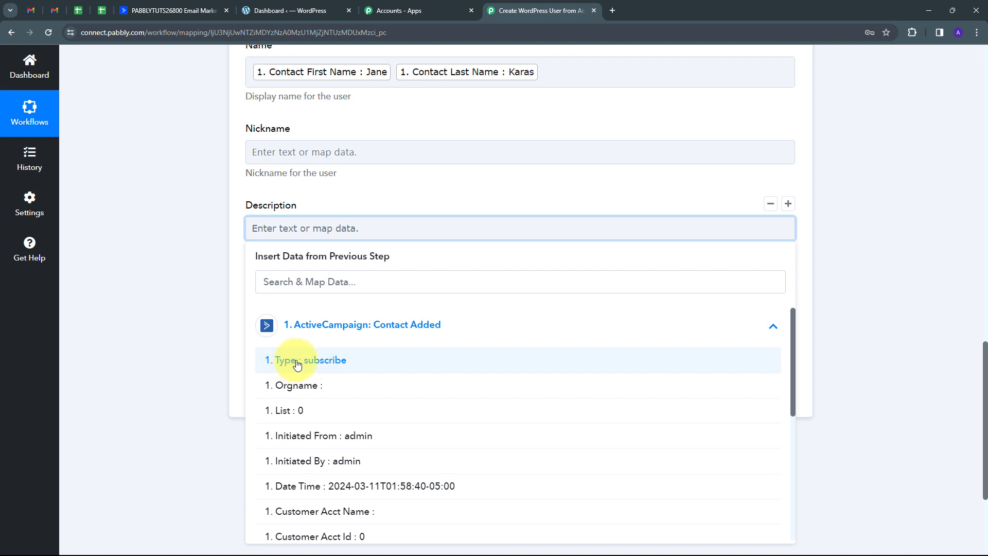
click(325, 361)
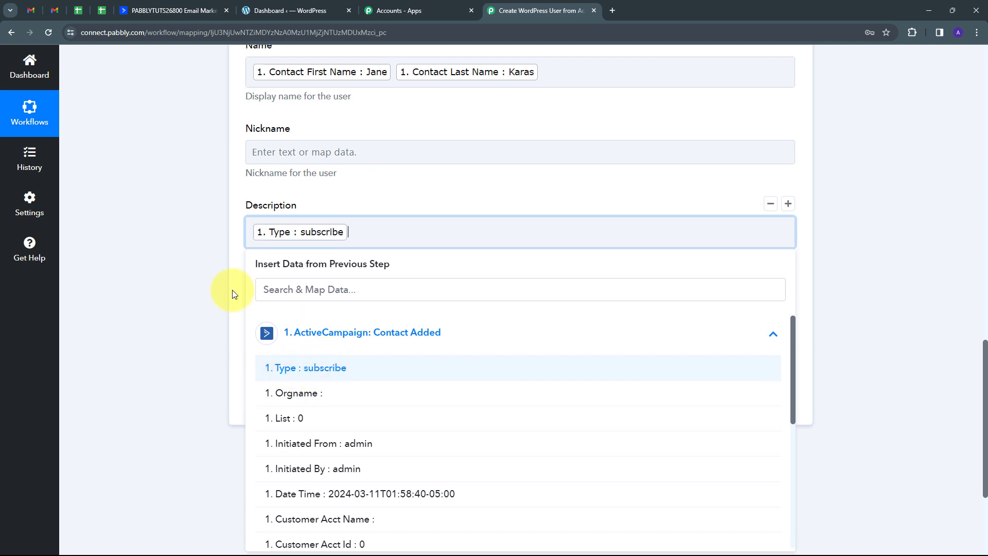
click(229, 252)
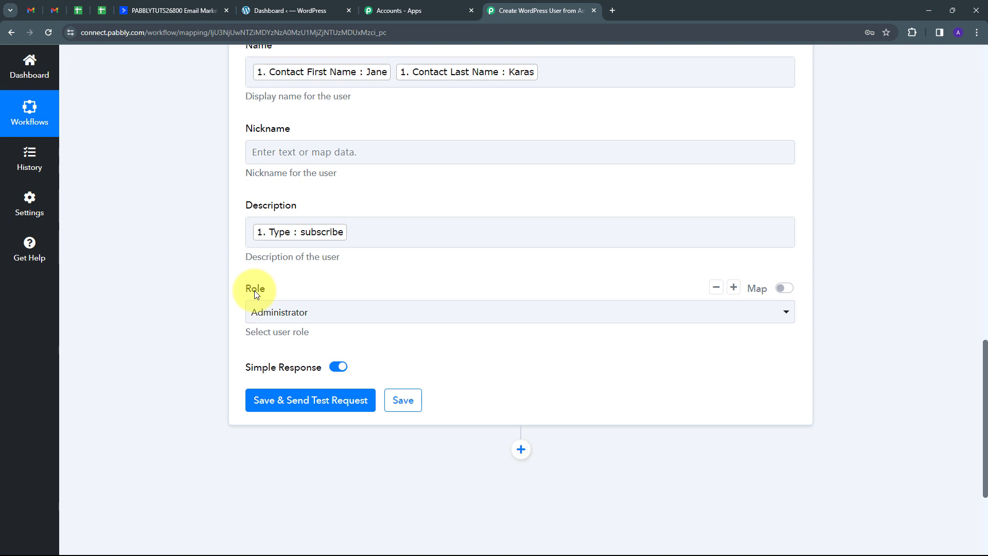
Step: Make the Role Subscriber, then save and send a test request creating user Id 1024
click(377, 314)
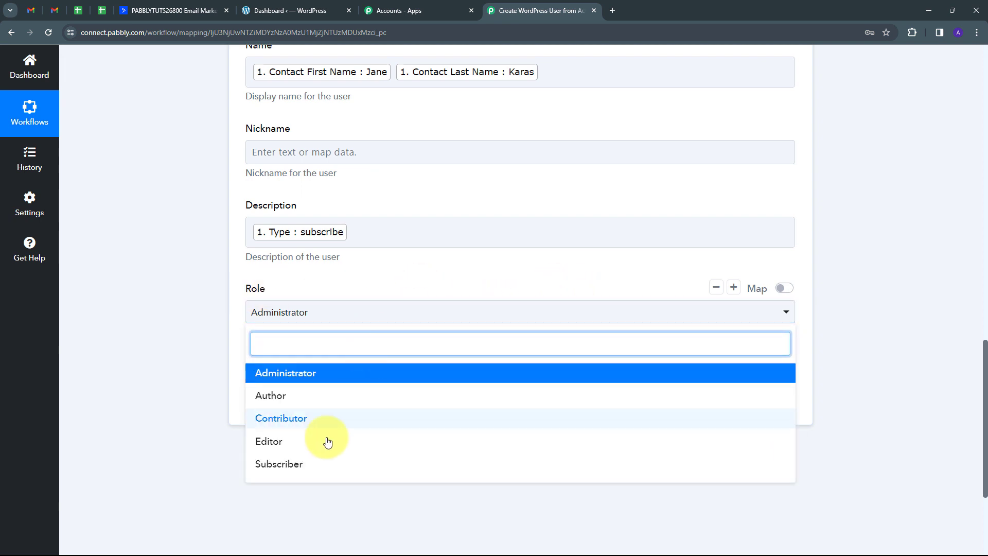
click(298, 464)
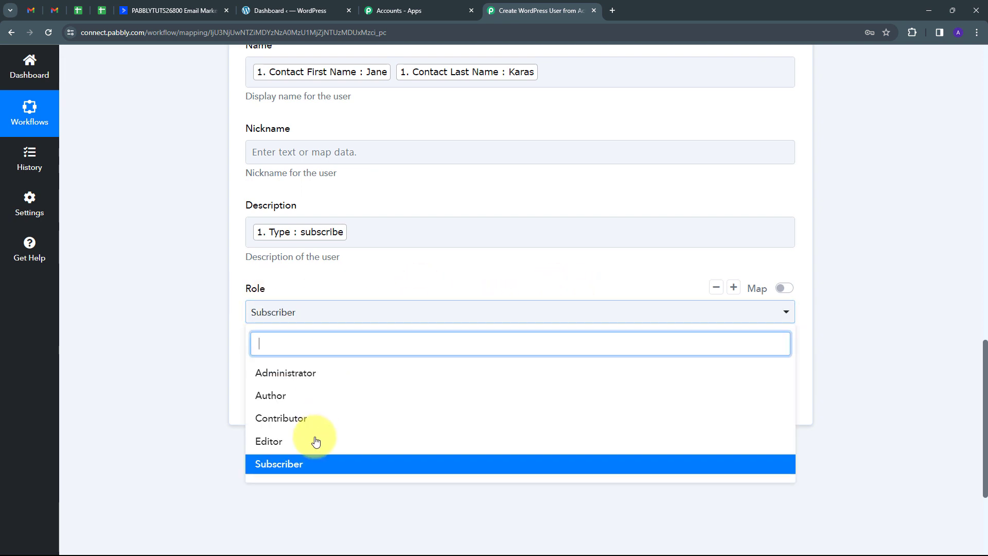
click(286, 465)
scroll(410, 332, up, 10)
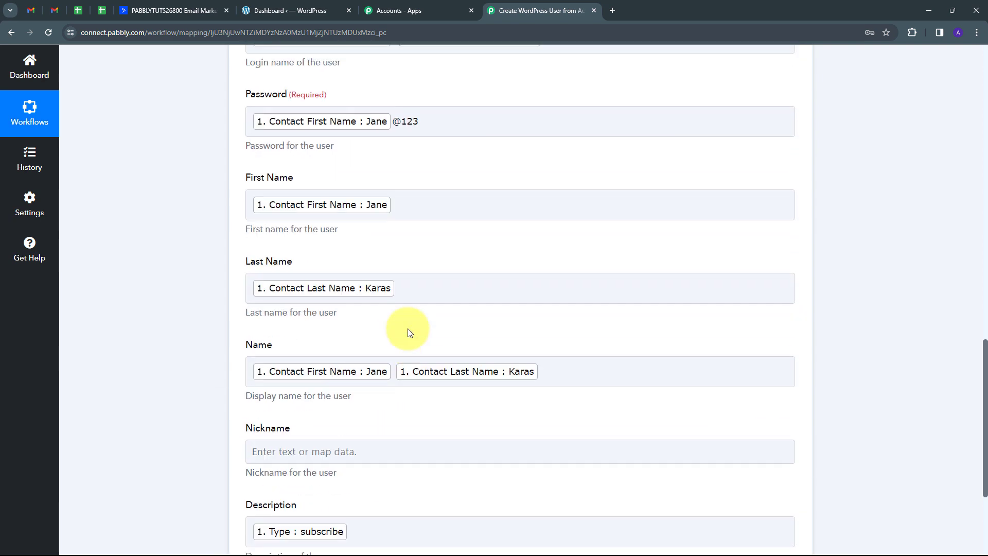
scroll(409, 332, down, 7)
scroll(409, 332, down, 3)
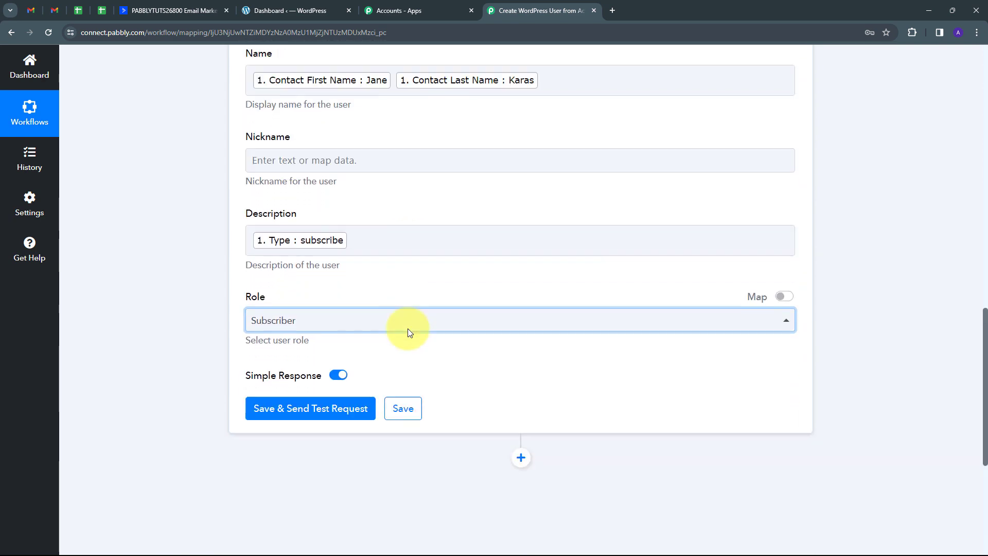
click(303, 406)
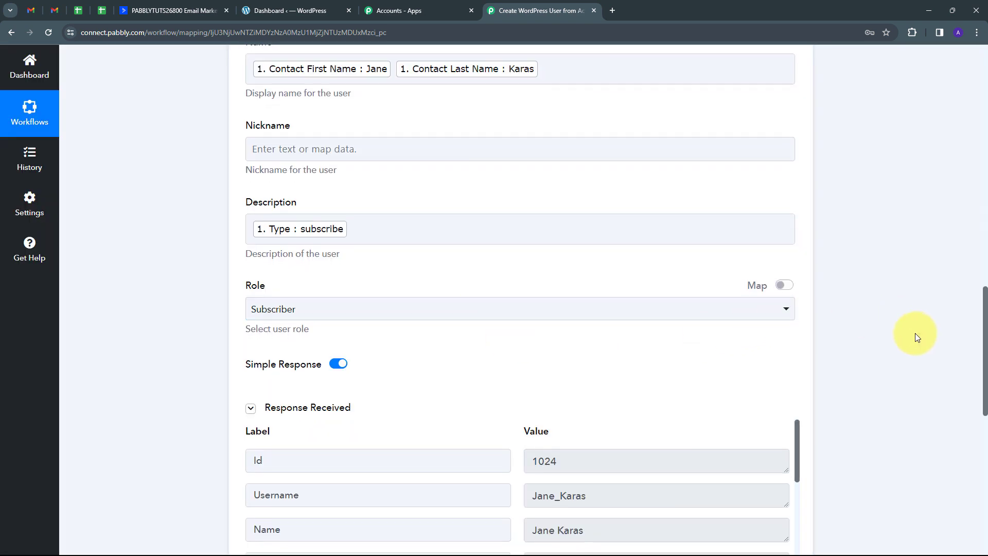
Step: Check the test response showing user Id 1024, then switch to the WordPress dashboard
scroll(900, 331, down, 5)
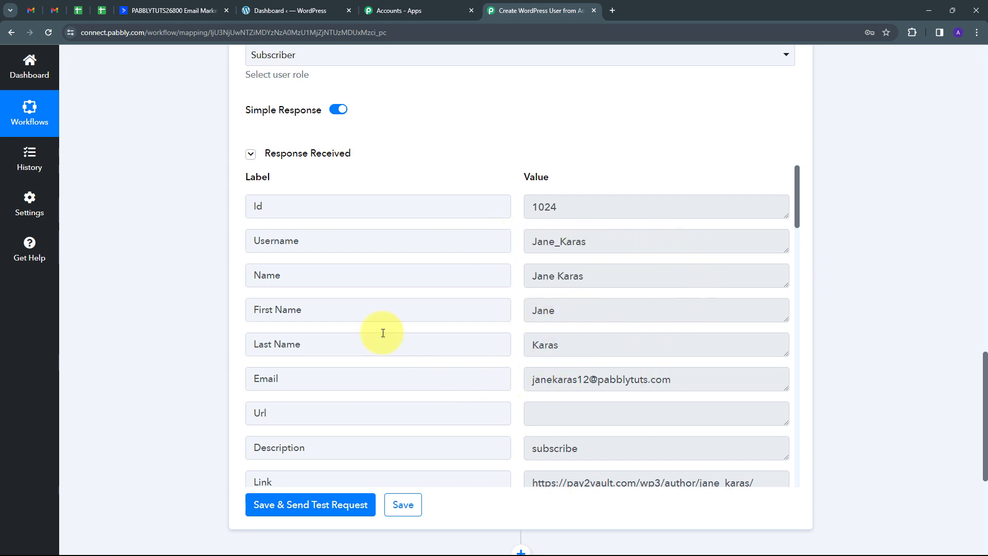
click(278, 10)
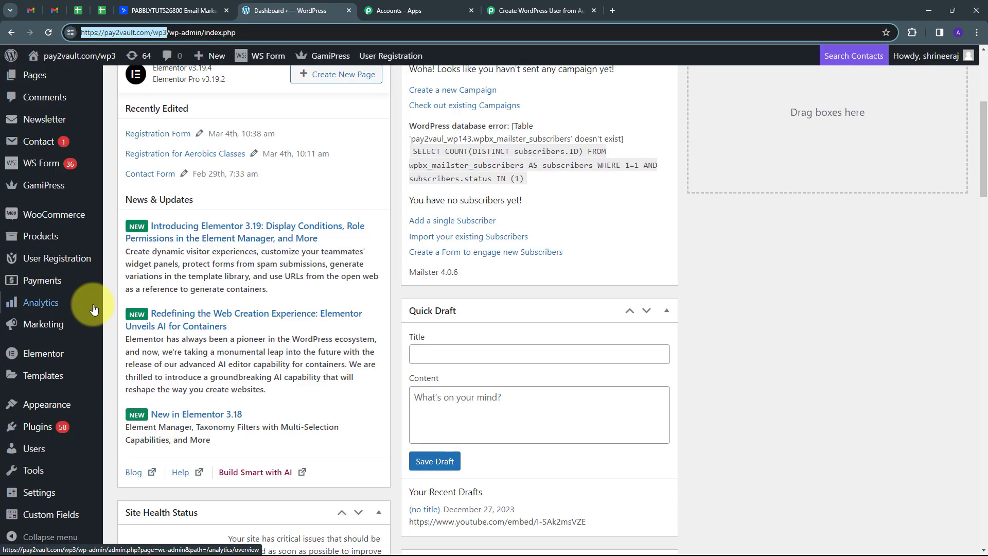
Step: Search the WordPress Users list for the new contact's name to confirm the Subscriber account
click(30, 448)
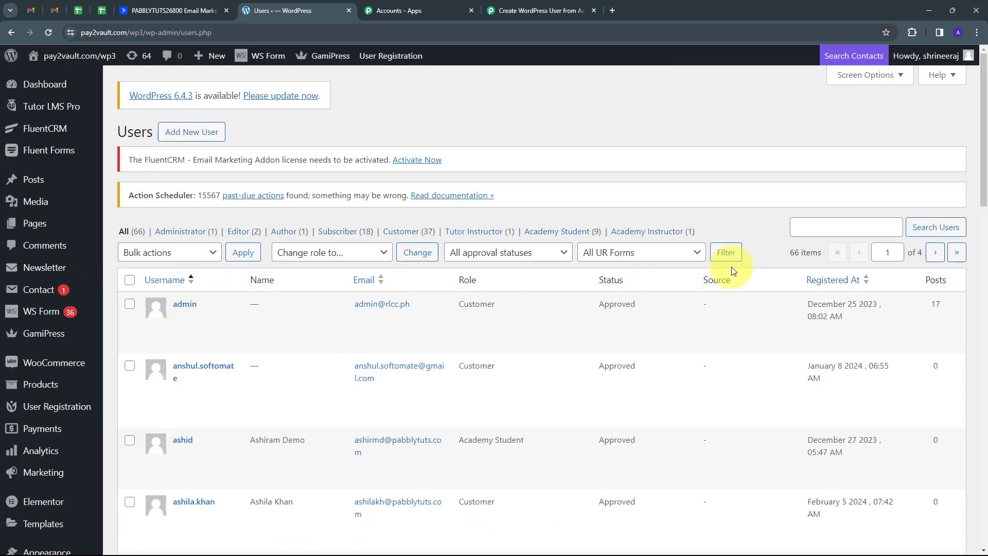
click(835, 227)
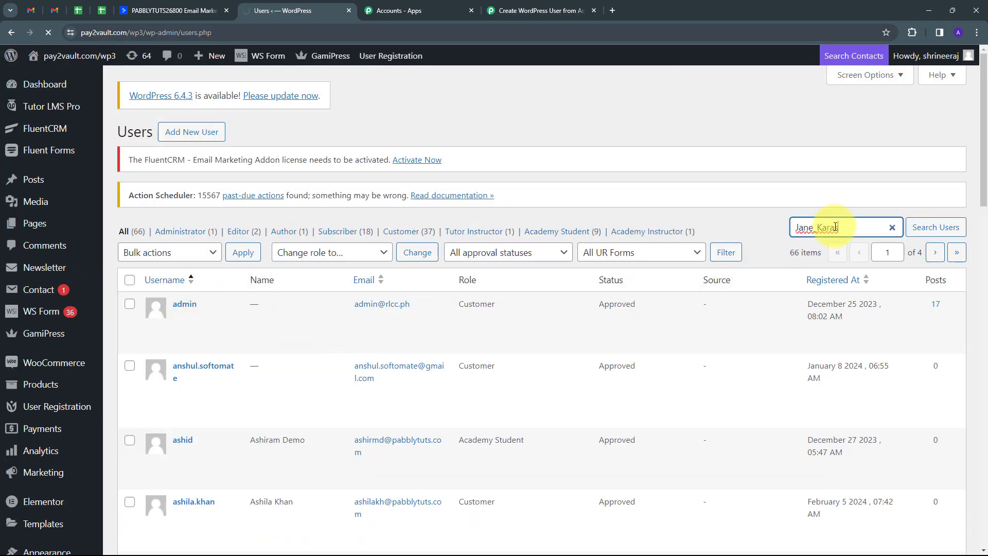
key(Return)
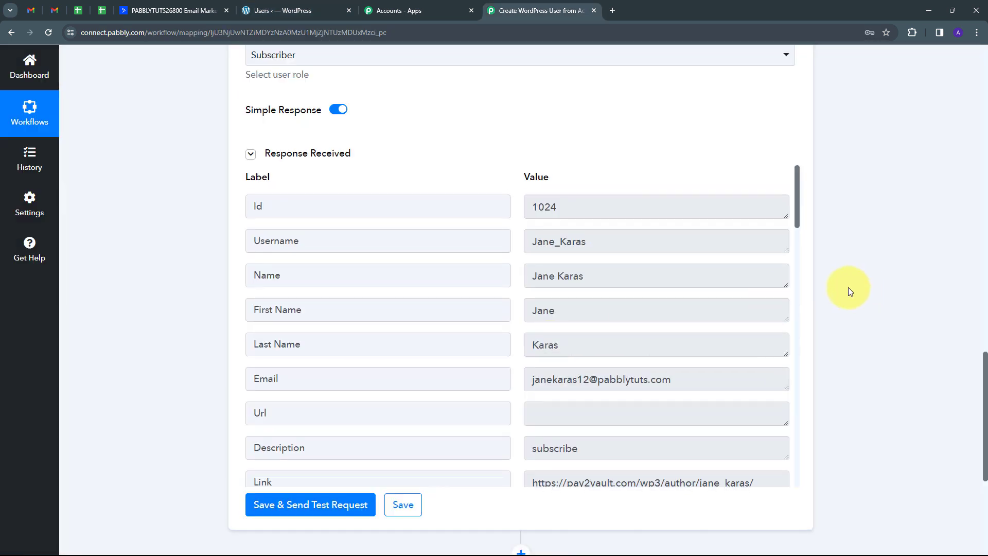
Step: Add a third step after WordPress using Gmail with the Send Email action event
scroll(848, 287, down, 4)
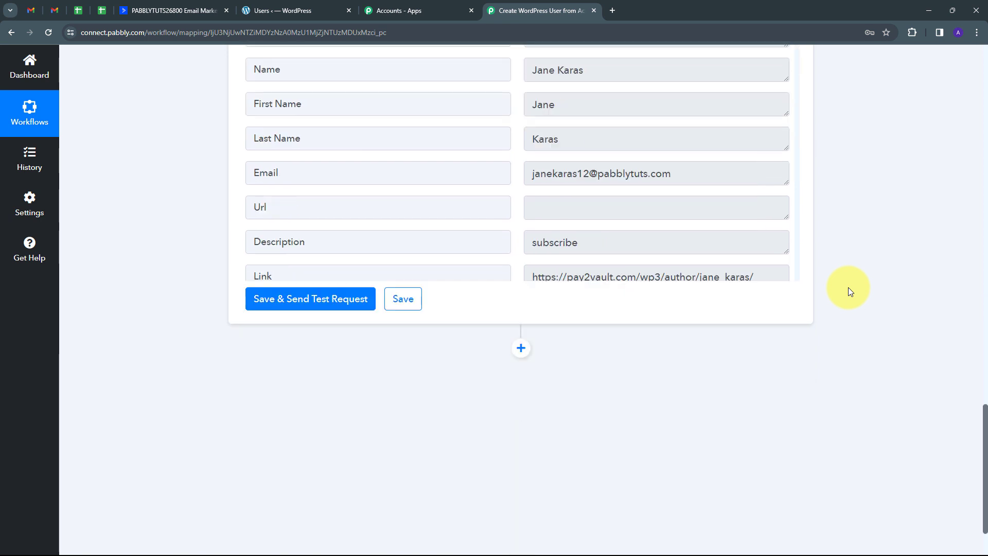
click(520, 347)
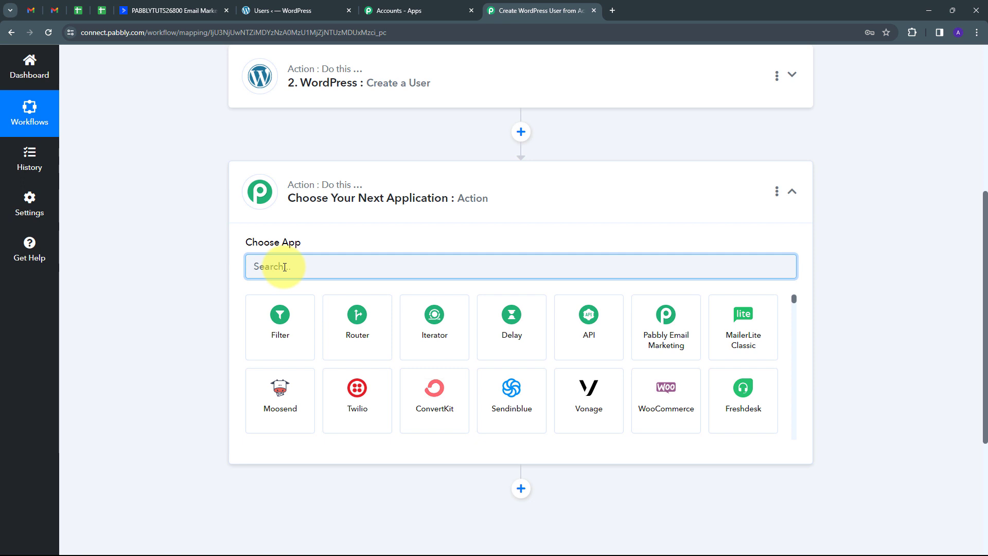
text(Gmail)
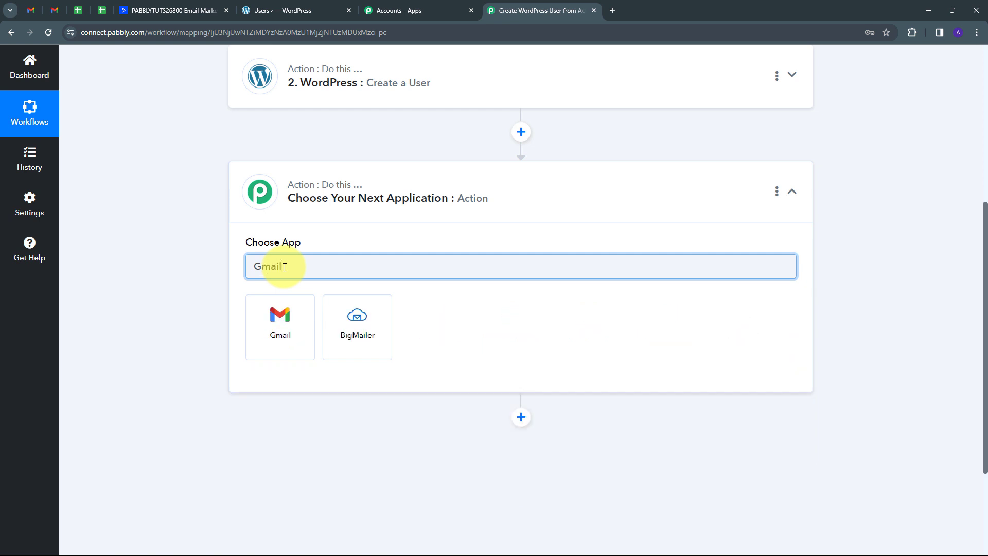
click(278, 319)
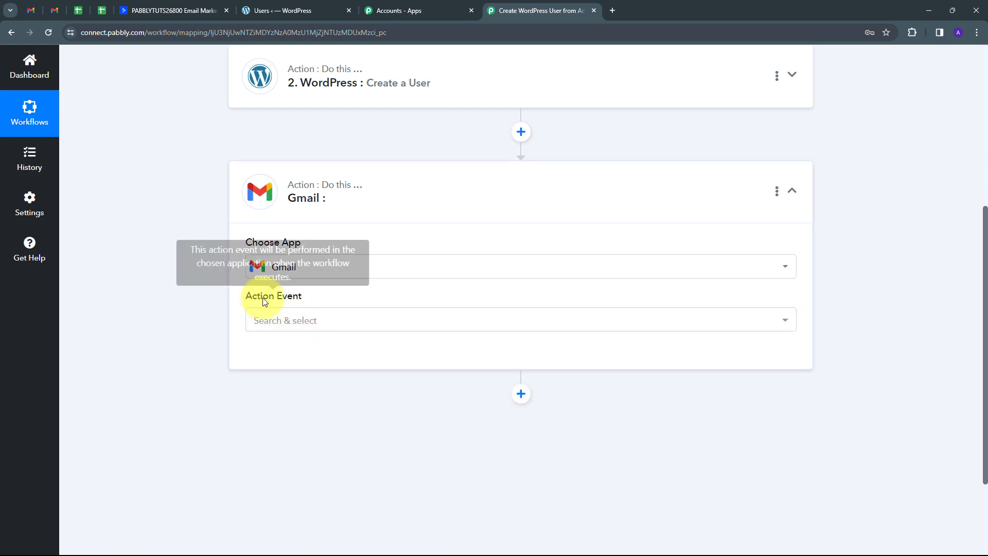
click(457, 321)
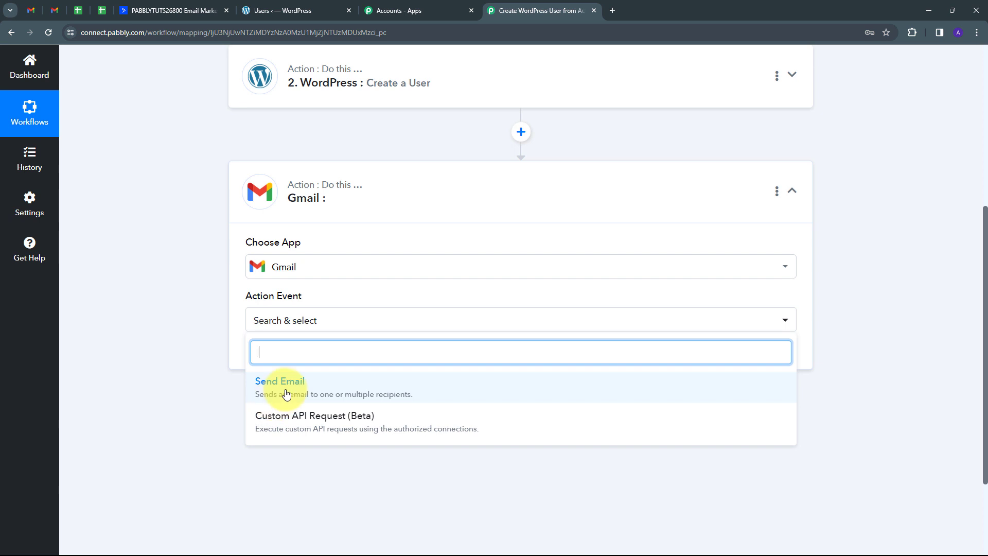
click(287, 394)
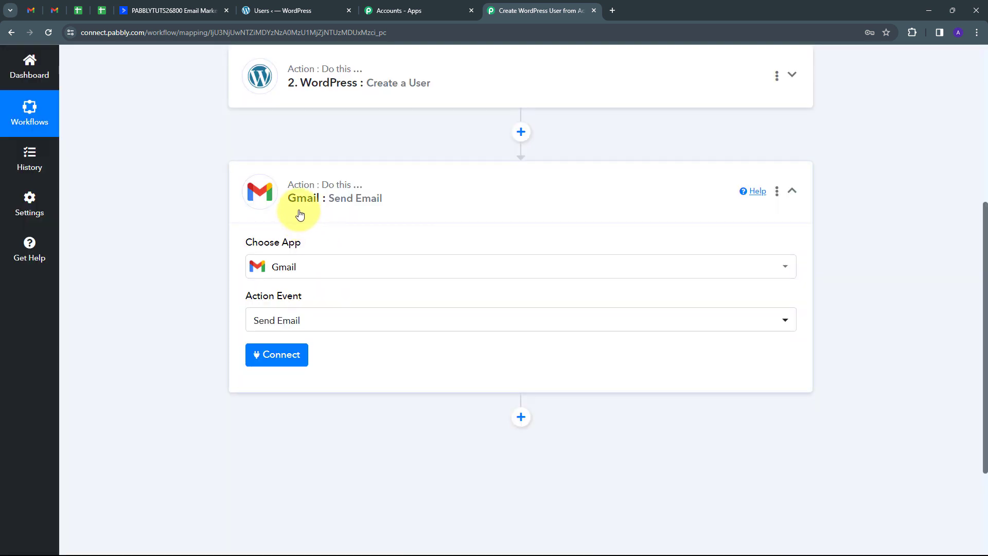
Step: Authorize a new Gmail connection (Gmail #14) through the Google consent popup
click(273, 363)
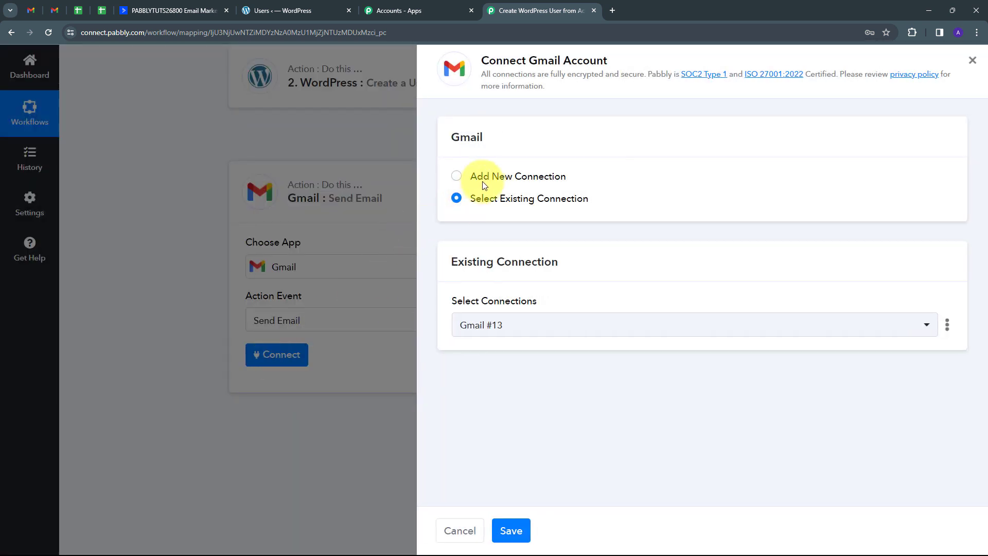
click(483, 180)
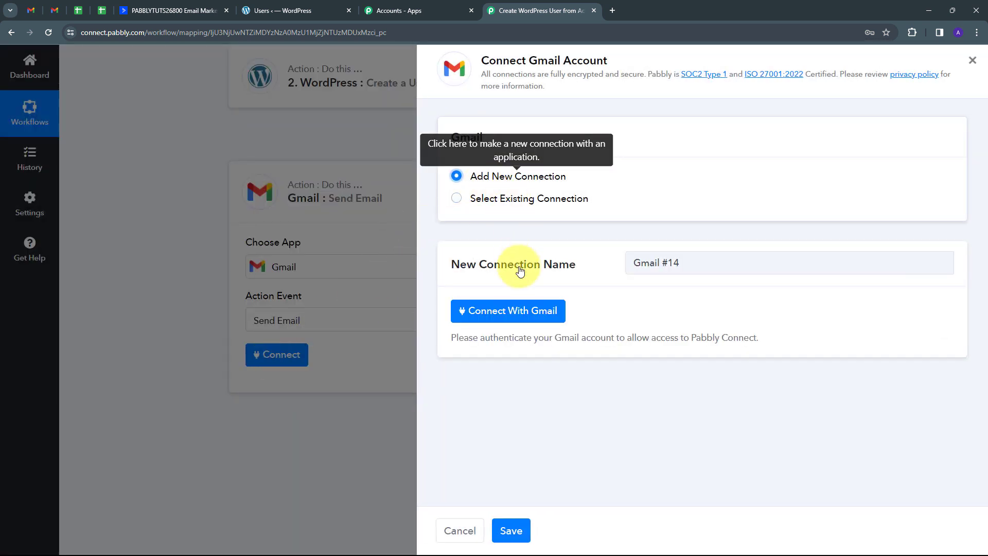
click(515, 311)
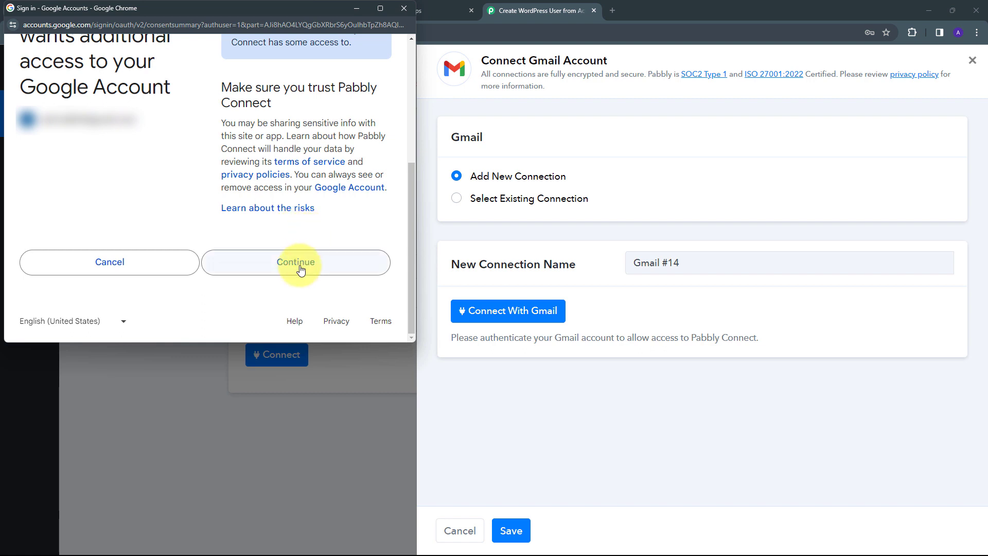
click(301, 268)
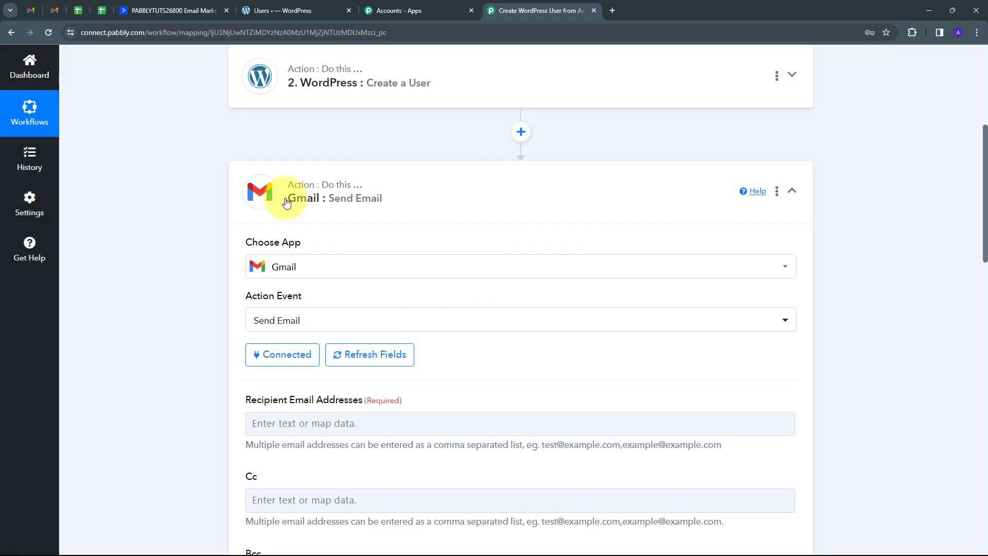
Step: Map the WordPress new user's Email into Recipient Email Addresses
scroll(474, 214, down, 6)
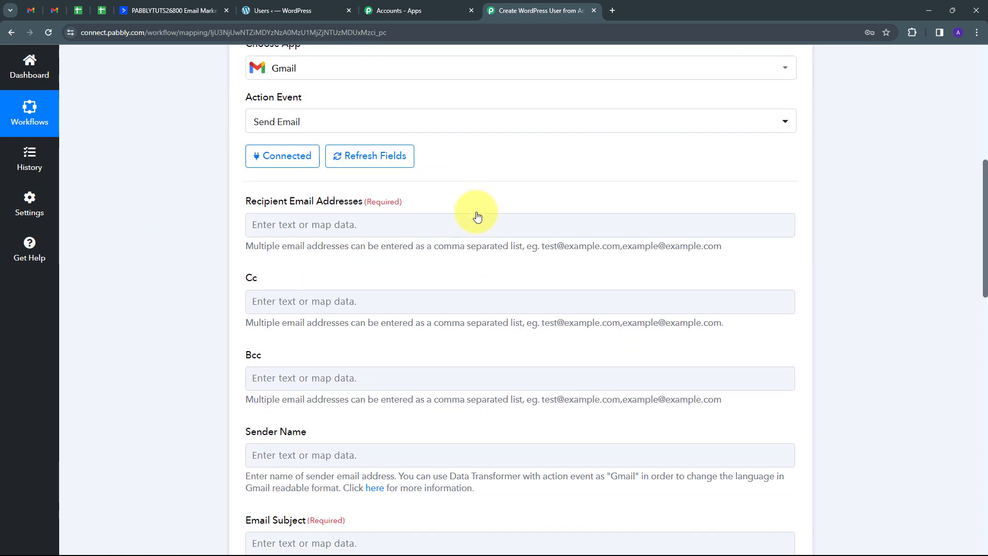
scroll(476, 216, down, 7)
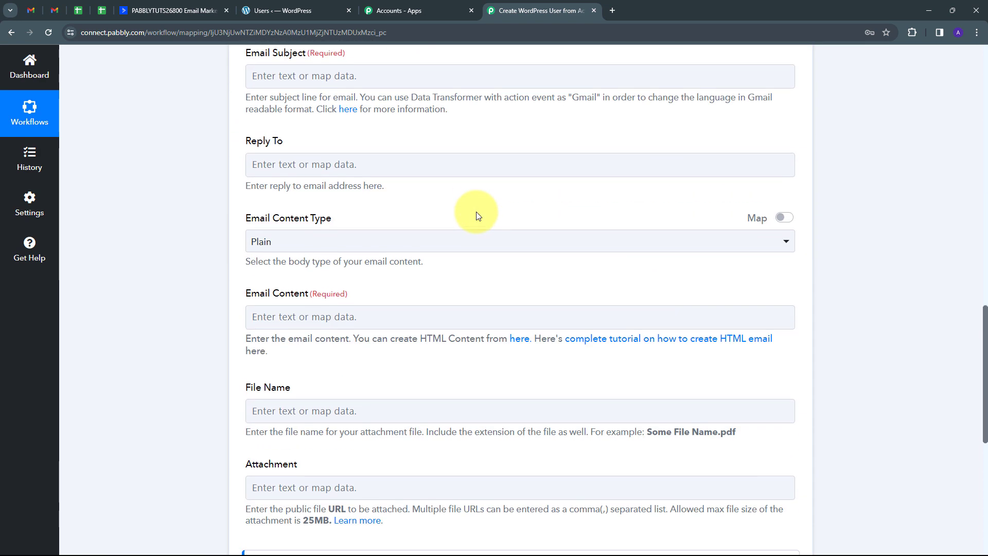
scroll(476, 213, up, 7)
scroll(476, 211, up, 3)
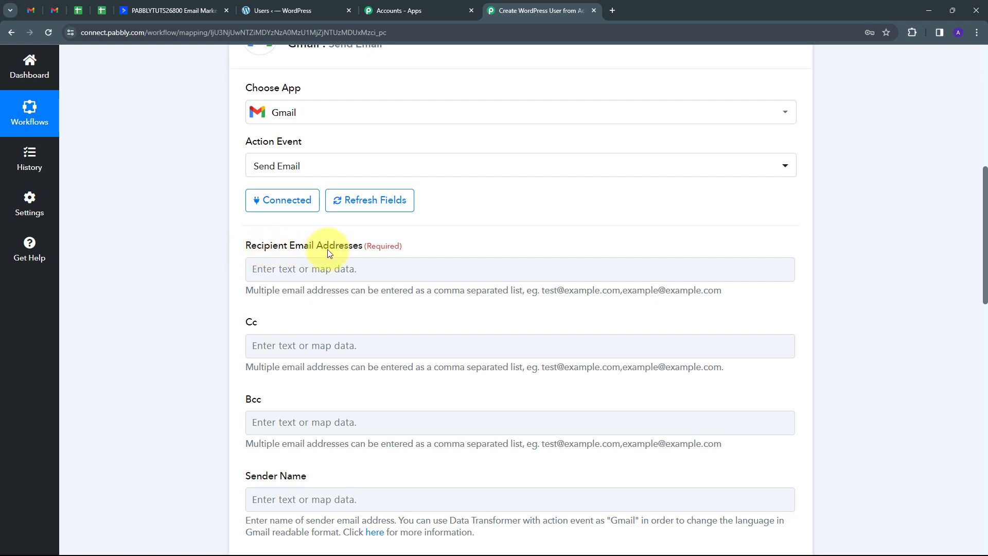
click(266, 271)
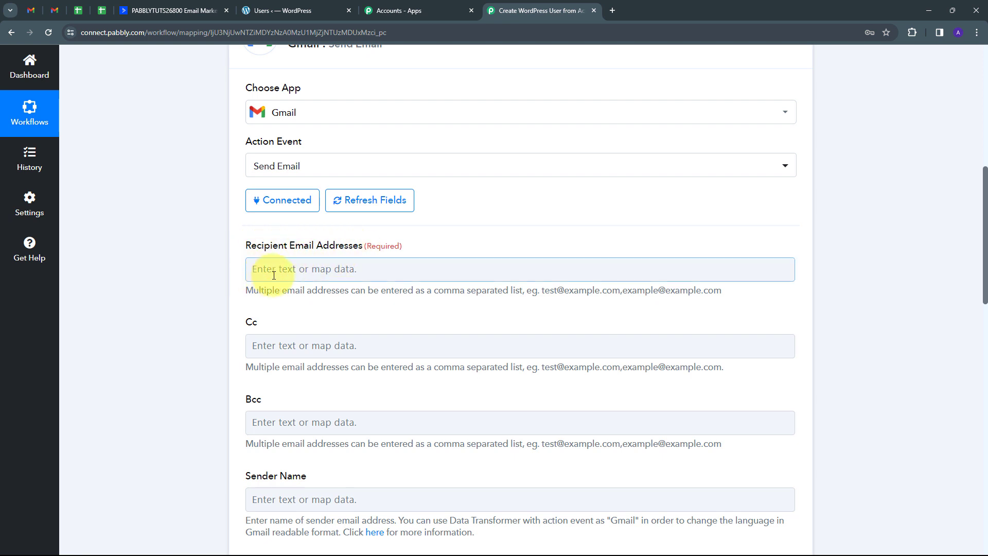
click(329, 270)
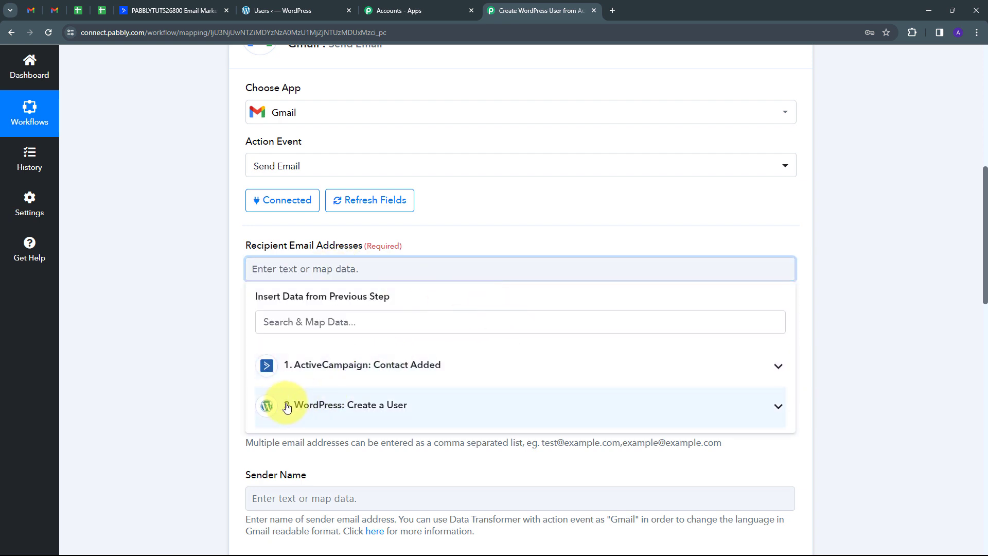
click(417, 406)
scroll(476, 334, down, 4)
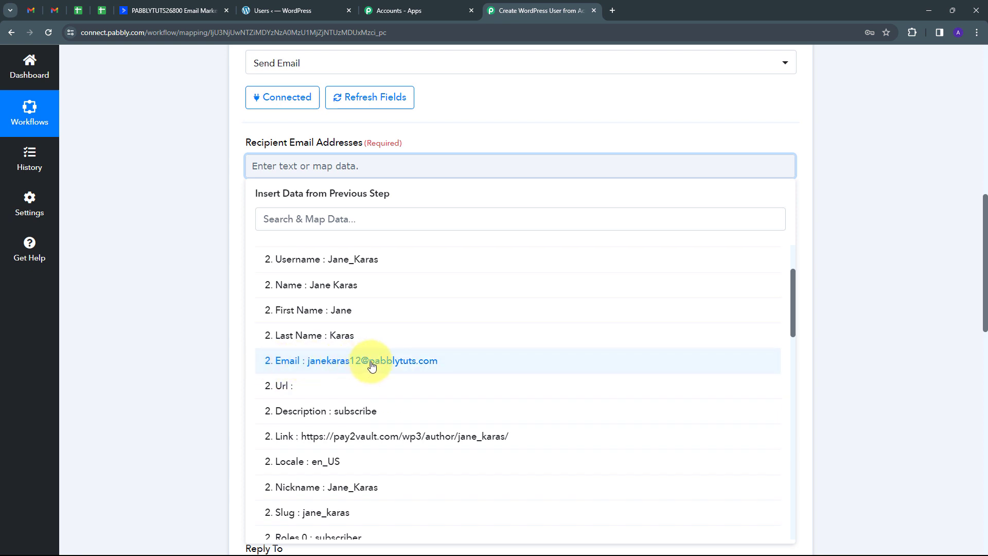
click(371, 362)
scroll(364, 205, down, 5)
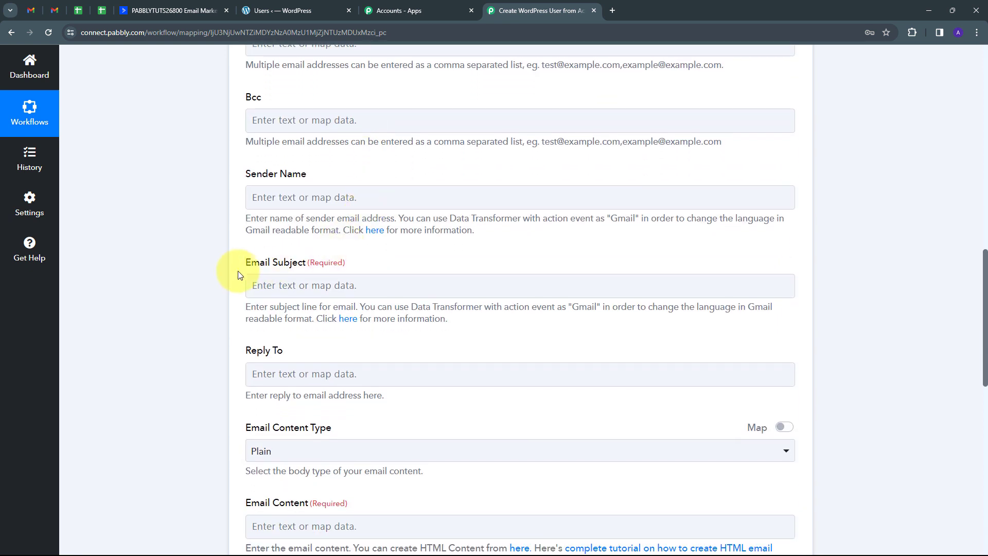
Step: Paste 'WordPress Login Credentials' as the Email Subject and choose Plain content type
click(319, 283)
key(ctrl+v)
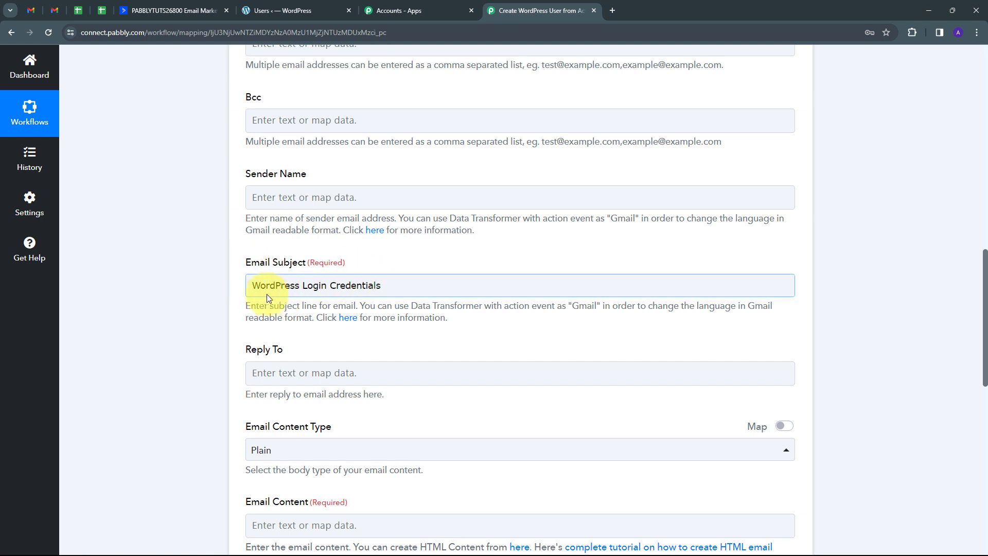
scroll(461, 297, down, 1)
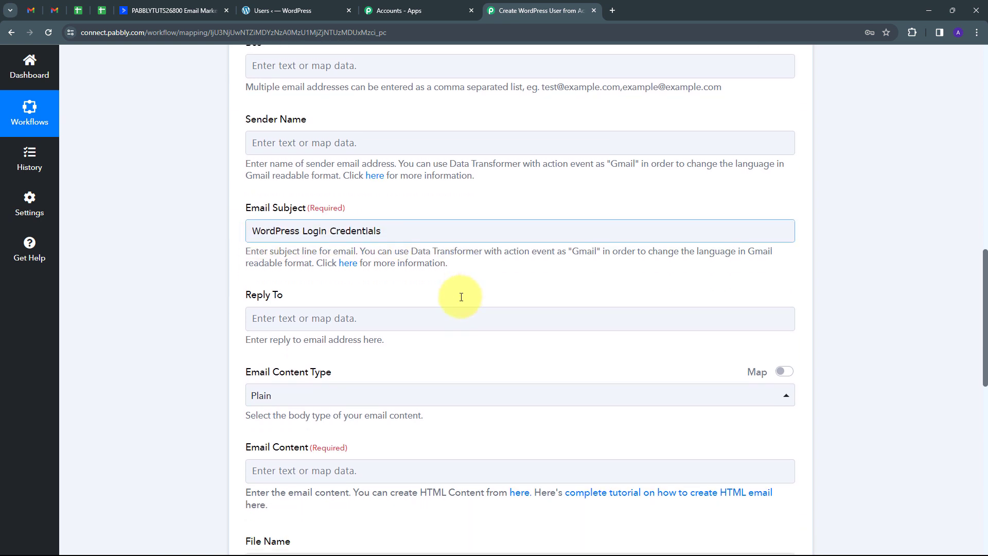
scroll(461, 297, down, 1)
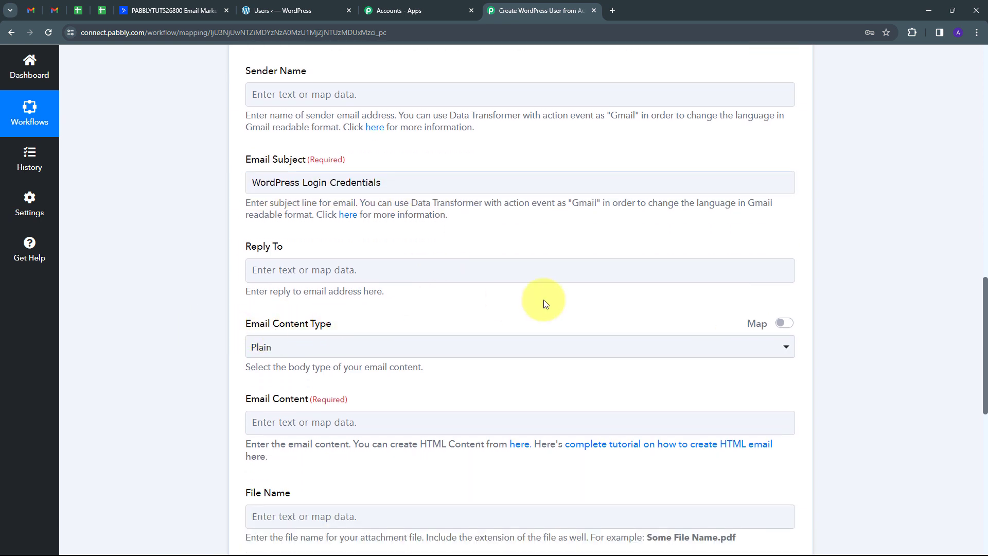
click(414, 347)
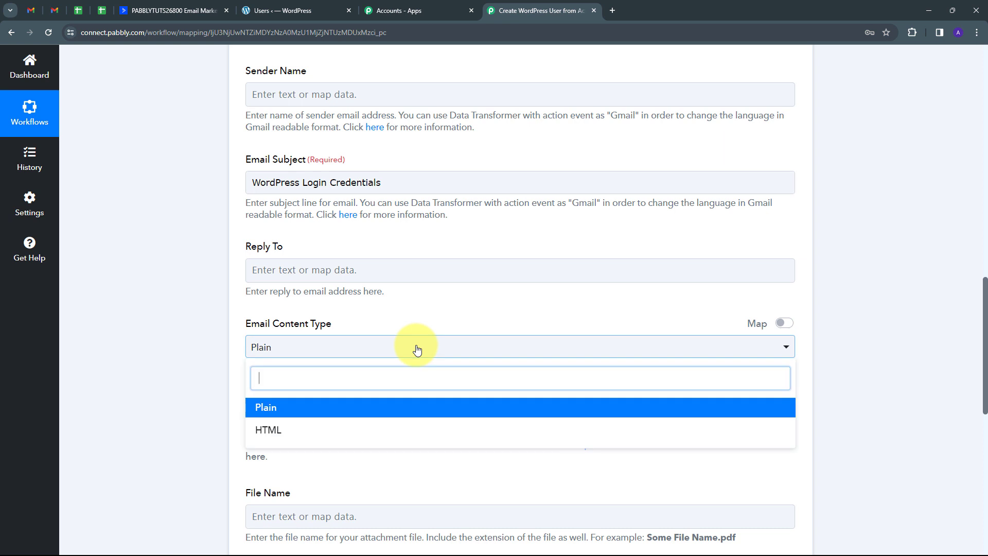
click(271, 414)
scroll(319, 367, down, 1)
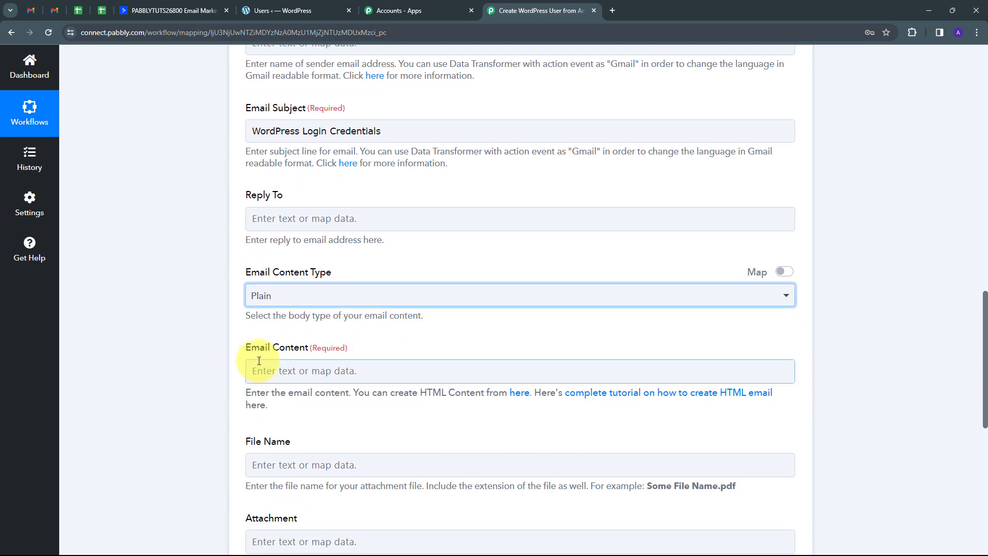
scroll(288, 355, down, 1)
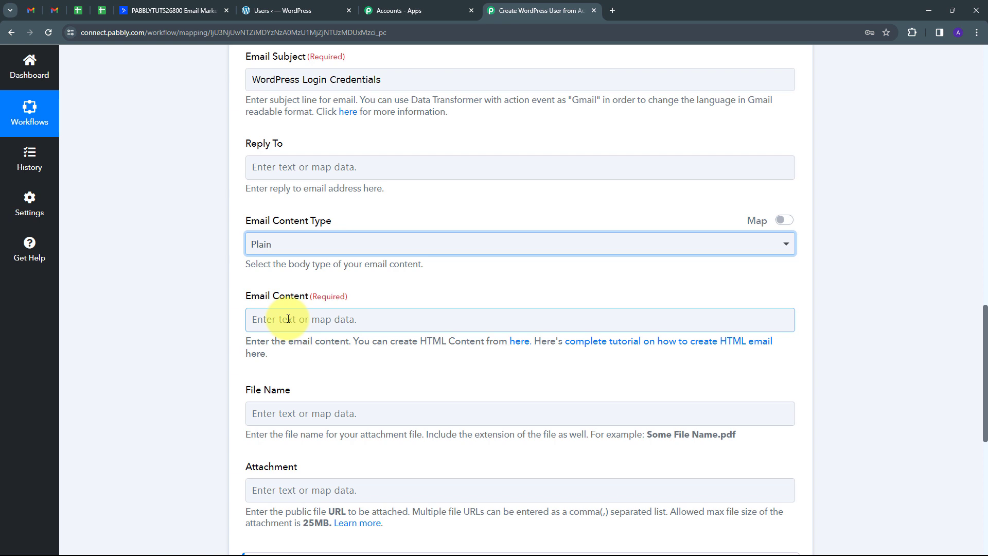
Step: Paste the prepared login-credentials message into the Gmail Email Content body
click(288, 319)
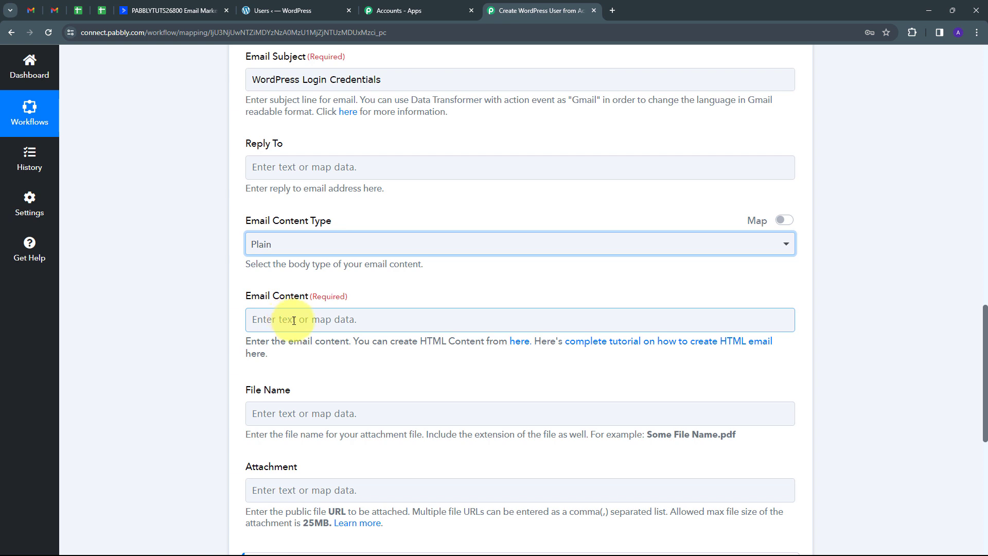
key(ctrl+v)
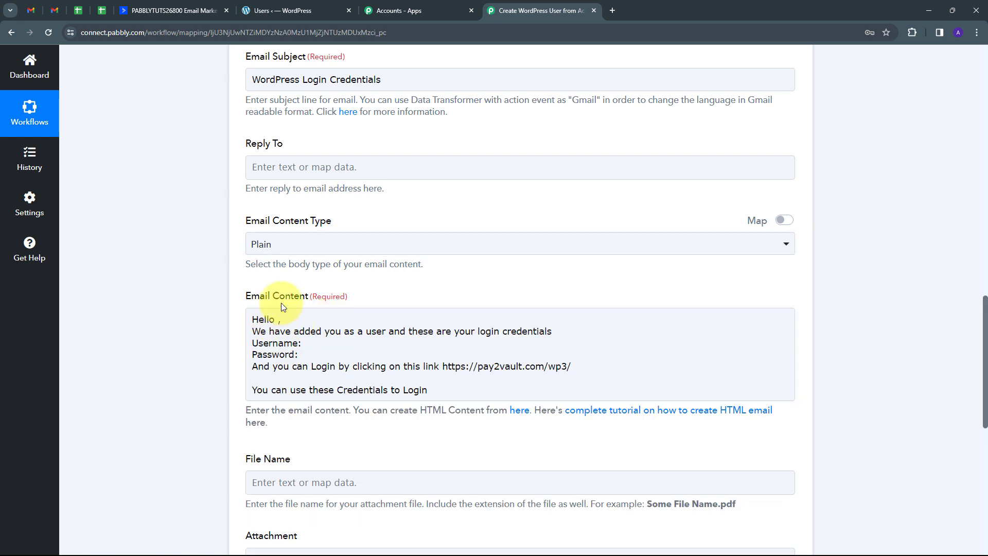
click(261, 323)
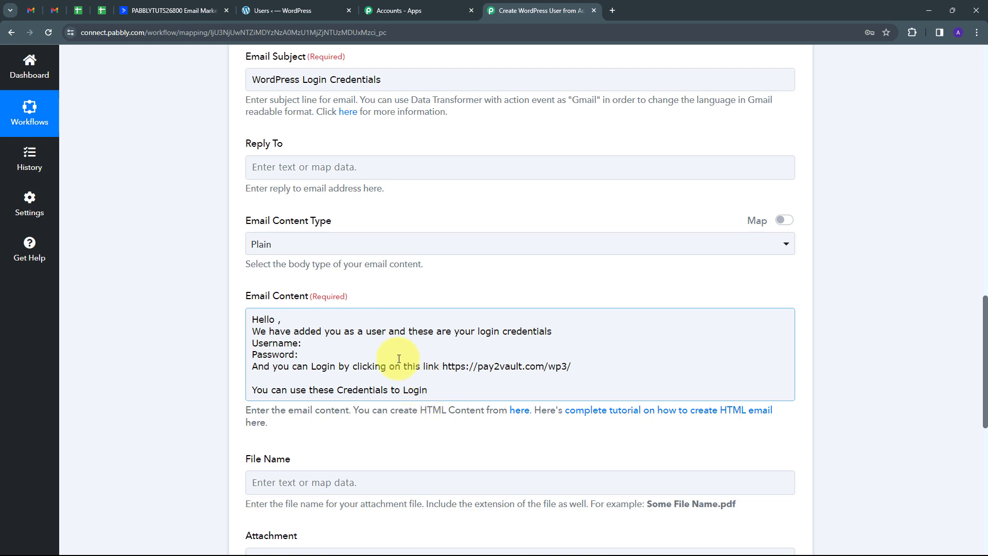
Step: Map the WordPress user's Name after 'Hello' and Username after 'Username:'
click(277, 319)
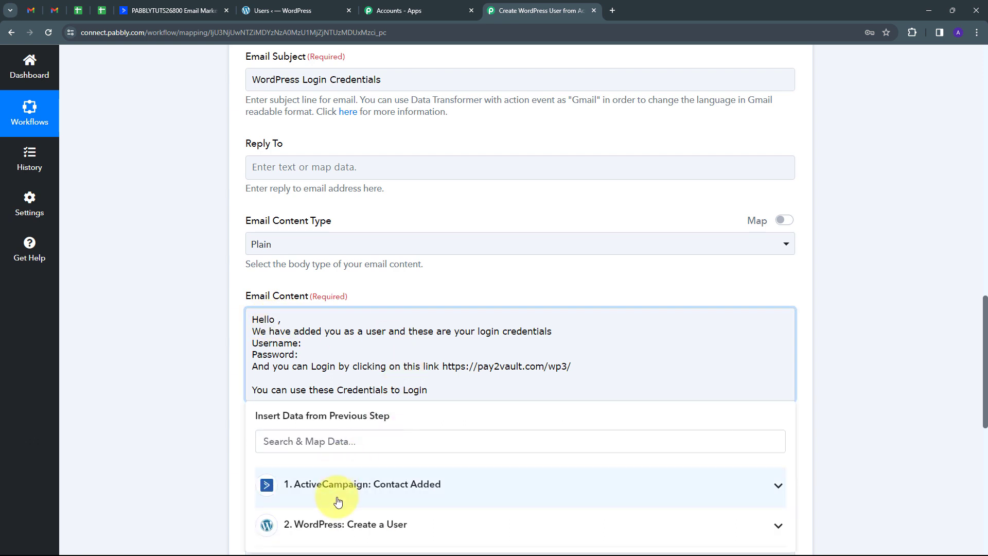
scroll(382, 446, down, 2)
click(391, 422)
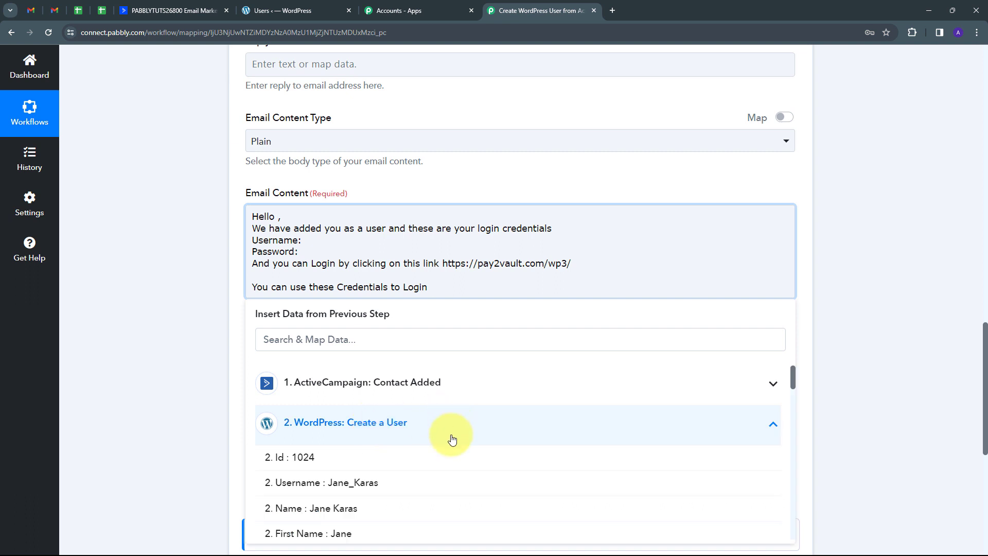
scroll(451, 434, down, 1)
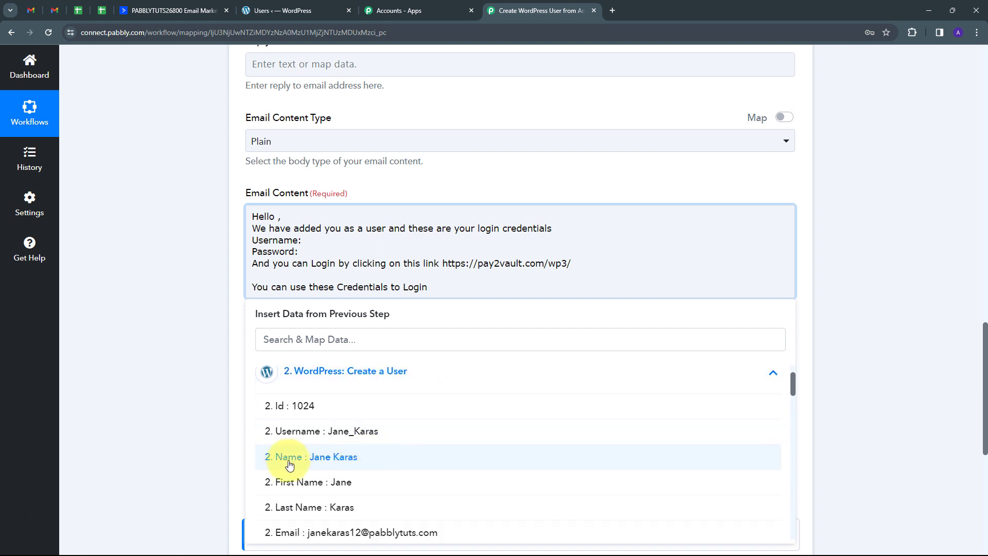
click(341, 457)
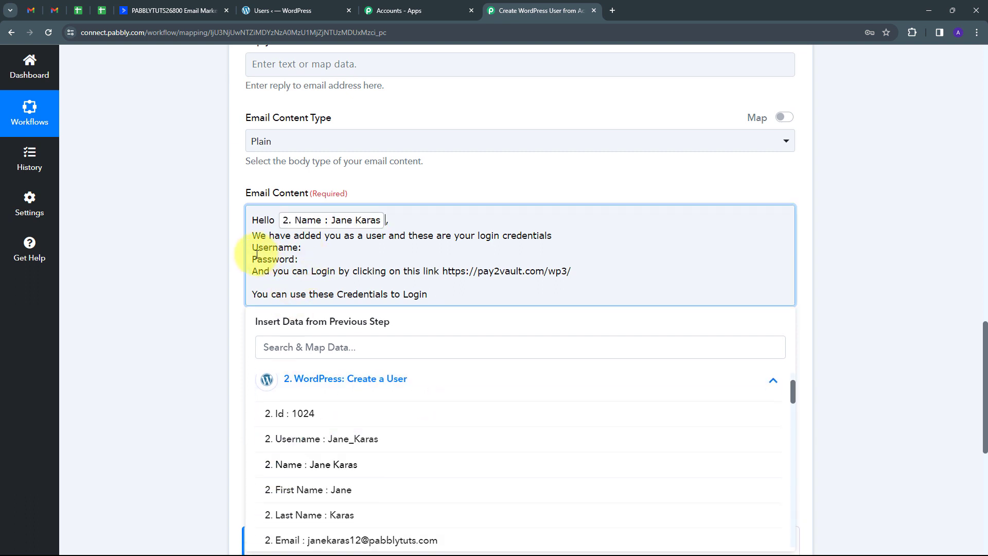
click(304, 247)
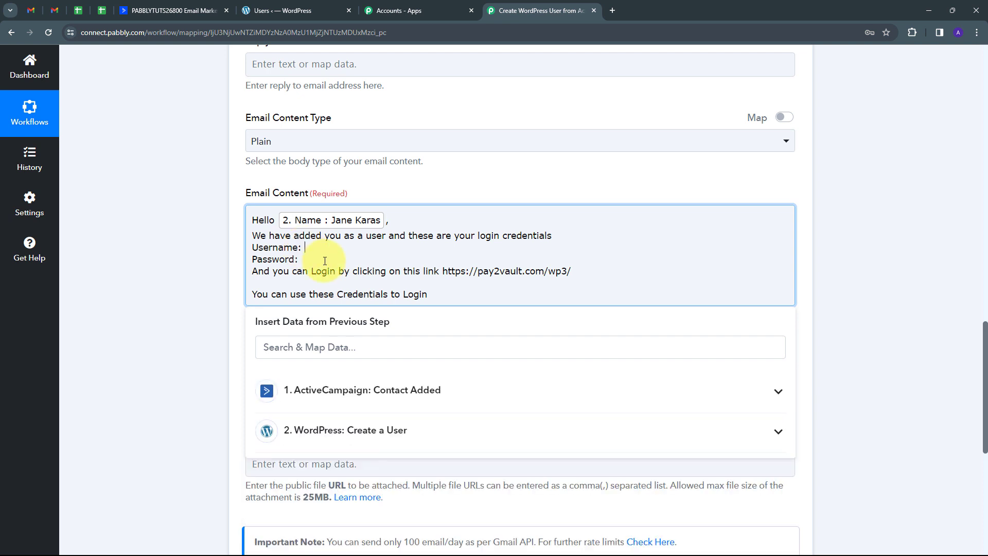
click(366, 428)
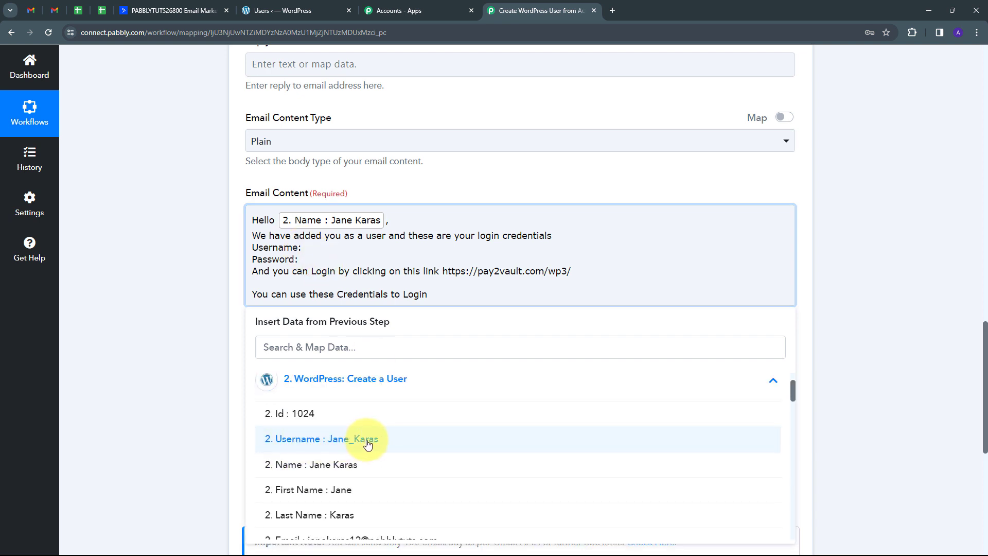
click(366, 444)
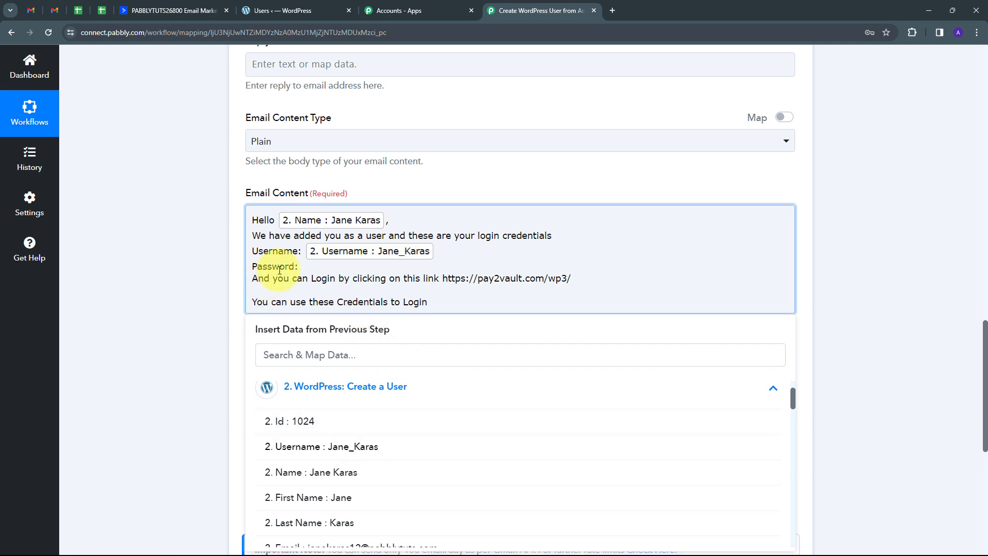
click(312, 266)
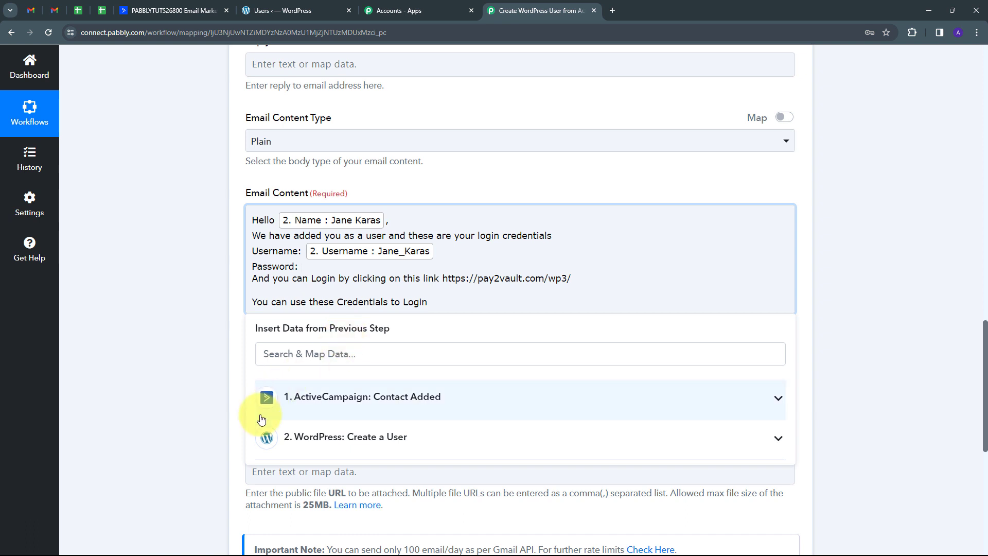
click(398, 442)
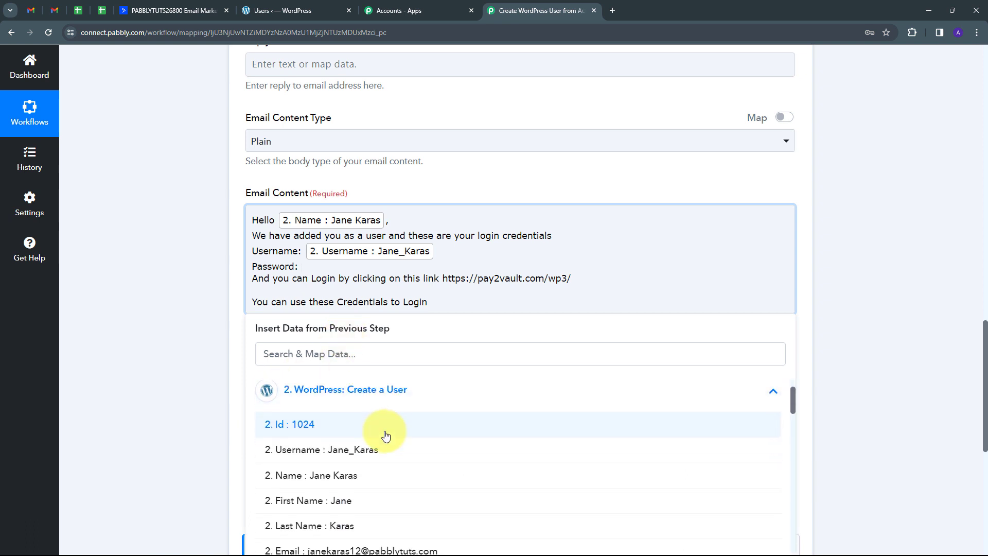
scroll(309, 447, down, 2)
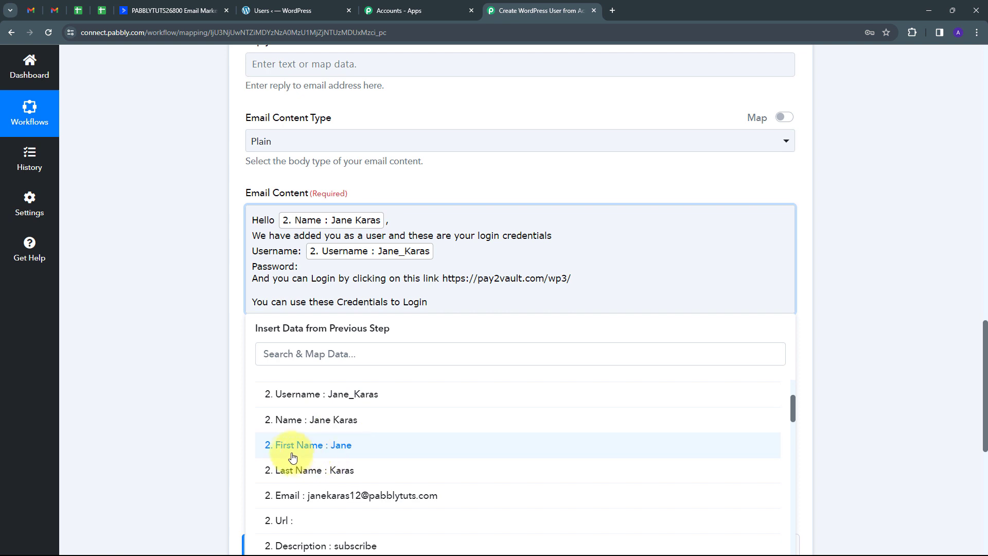
click(349, 453)
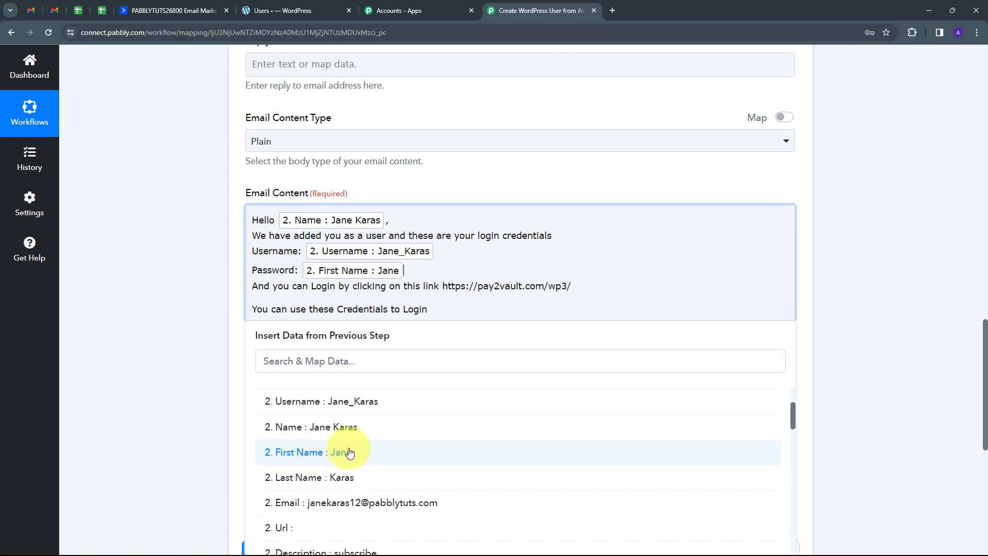
text(@123)
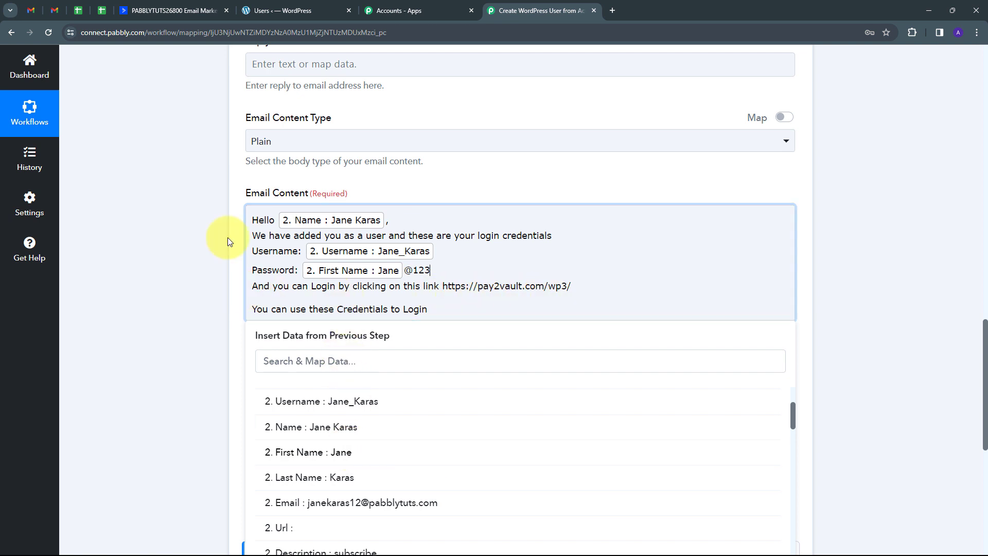
click(191, 237)
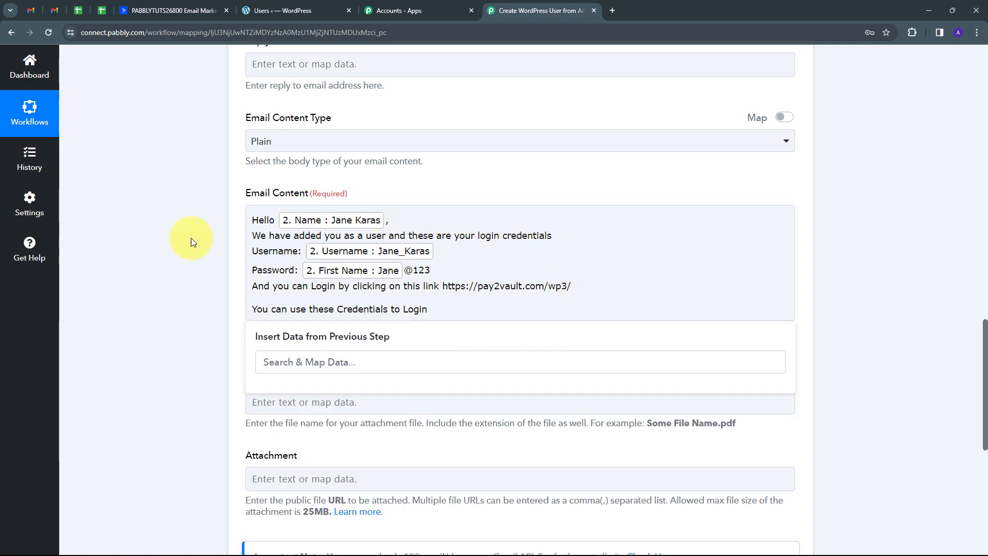
scroll(439, 329, down, 3)
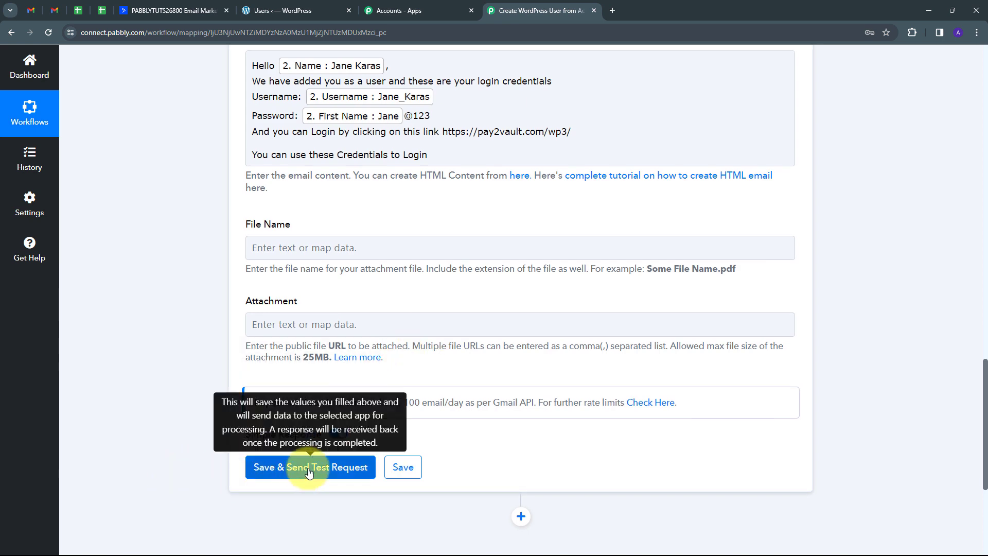
Step: Save the Gmail step and send a test email with the credentials
click(309, 472)
scroll(639, 326, down, 4)
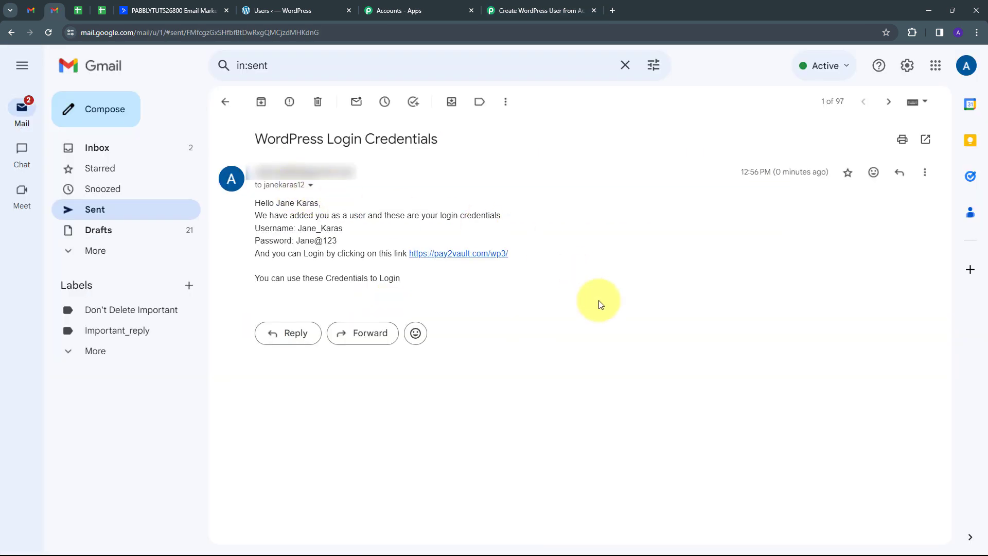
Step: Check the sent credentials email's sender and recipient details, then return to ActiveCampaign Contacts
click(310, 185)
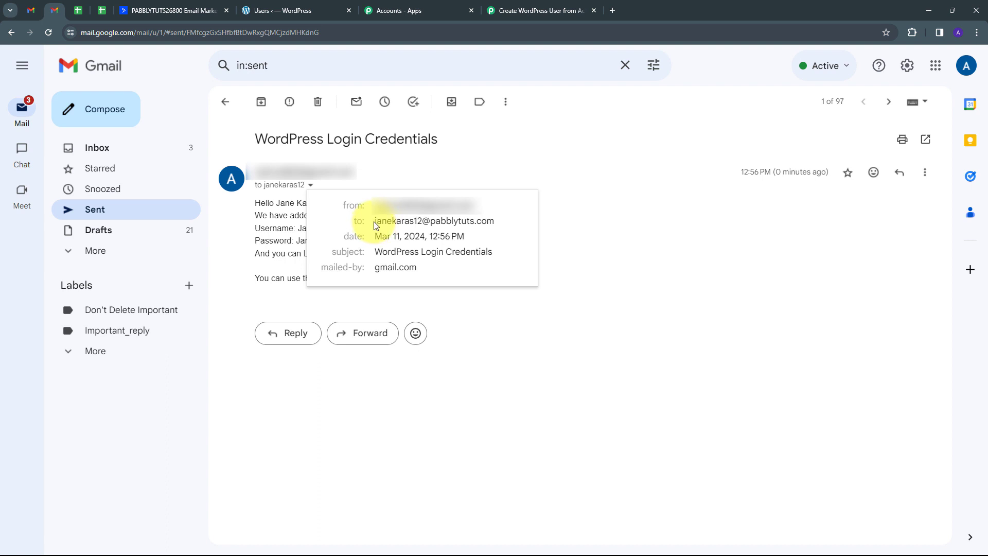
mouse_move(372, 221)
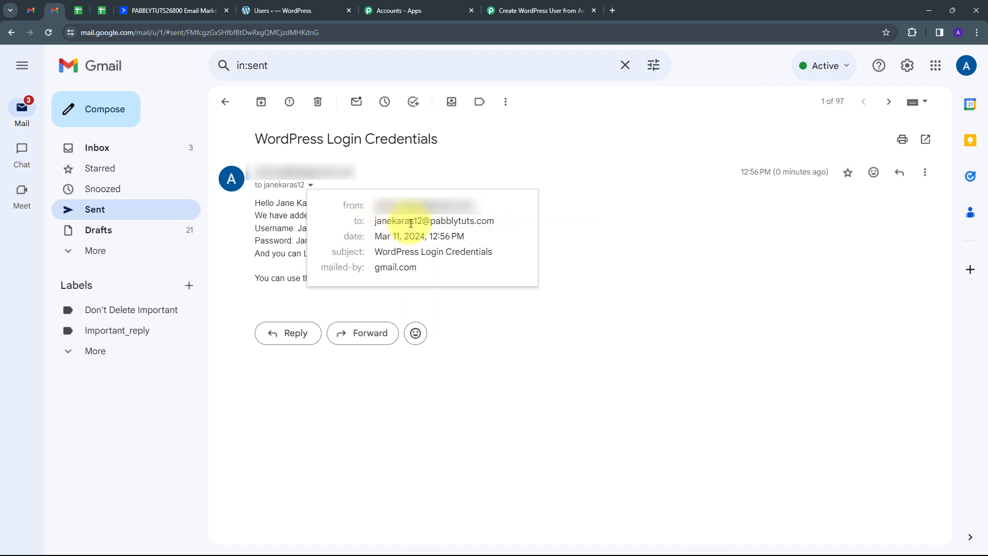
click(544, 211)
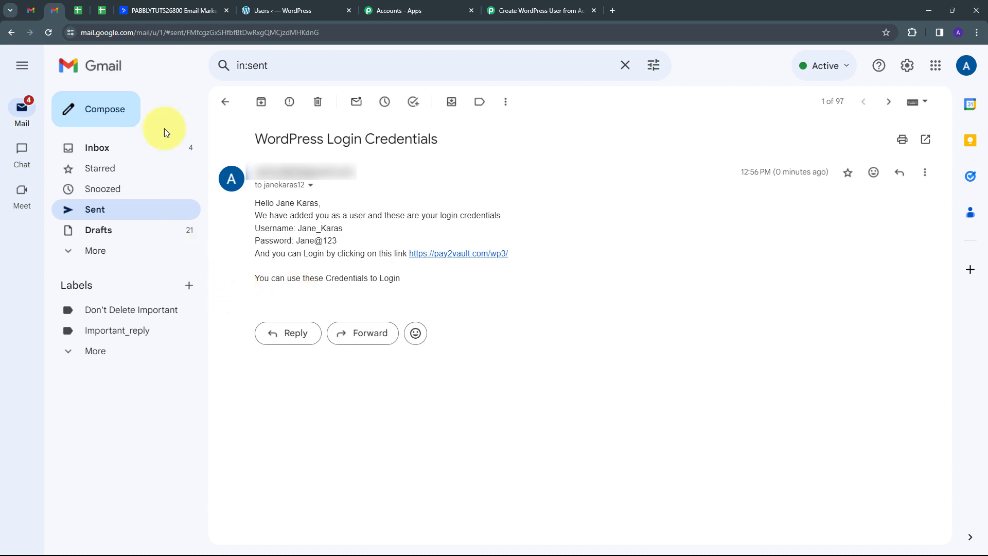
click(165, 10)
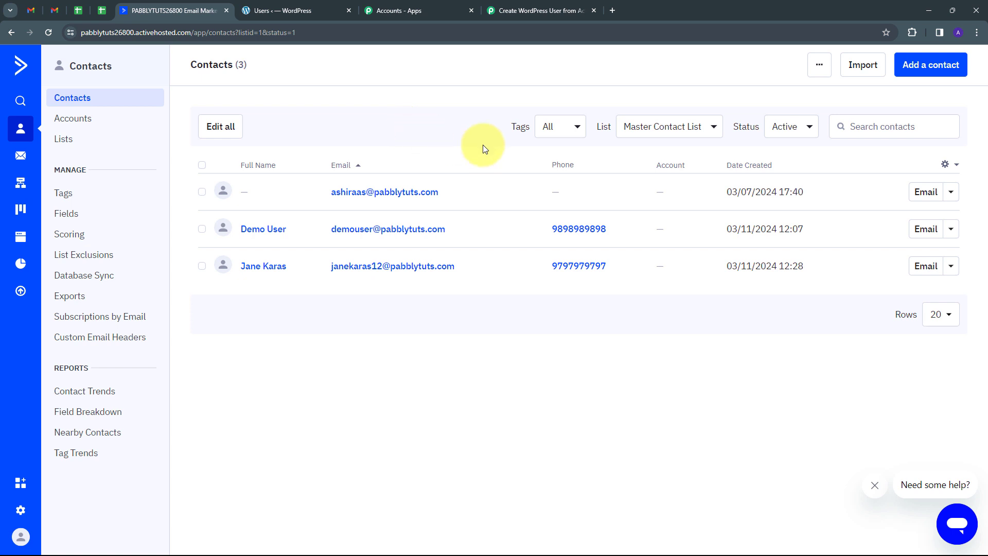
Step: Add a new contact with the person's first name, last name, email and phone number
click(935, 65)
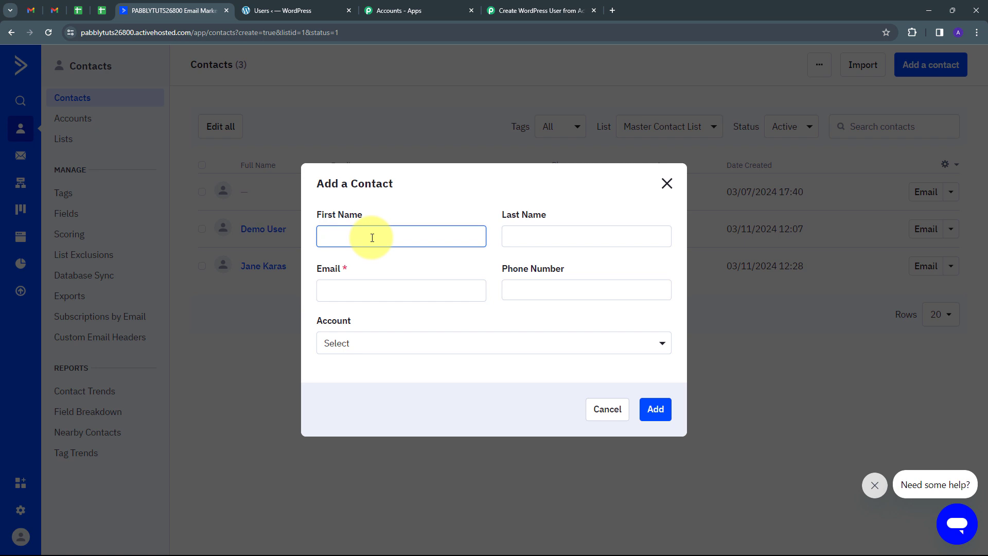
key(Tab)
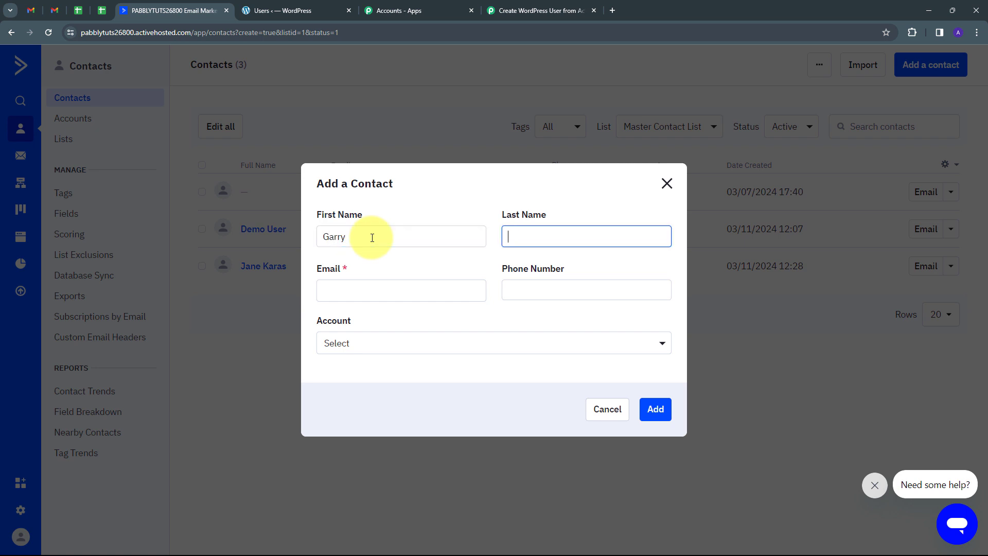
key(Tab)
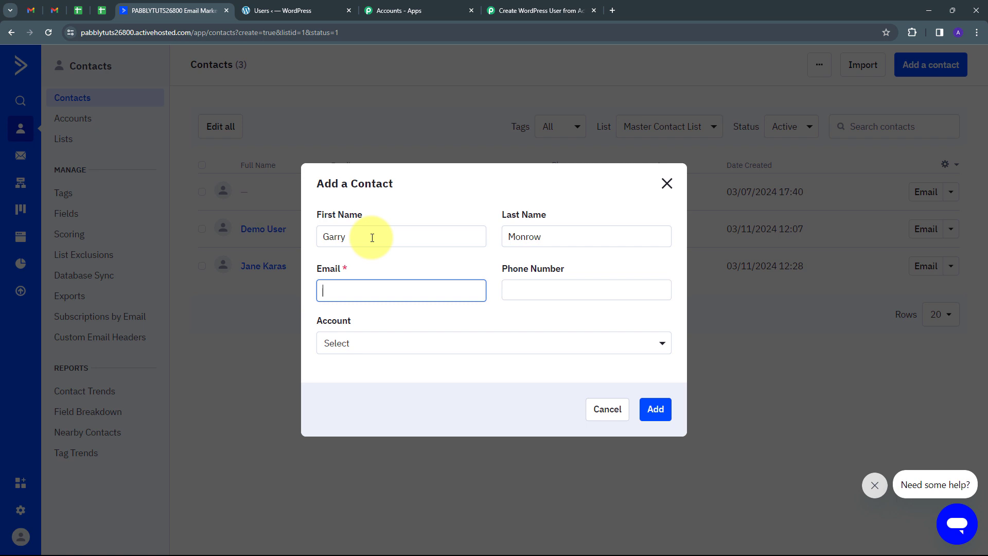
key(ctrl+v)
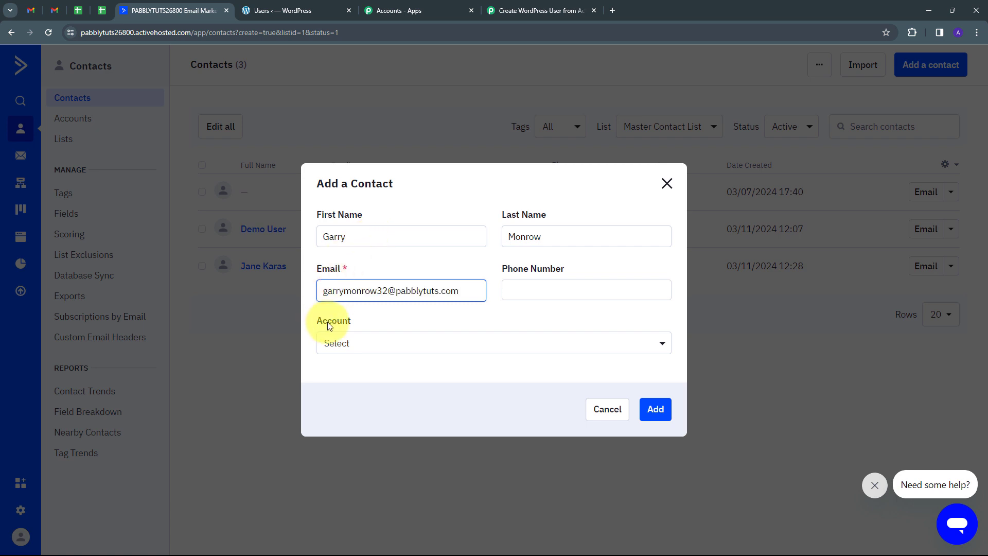
click(530, 293)
key(ctrl+v)
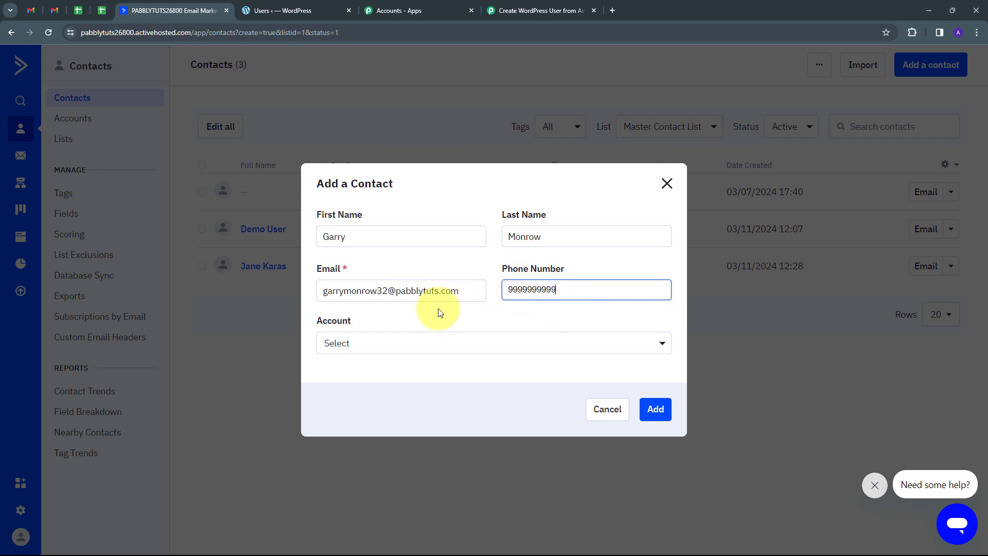
click(655, 409)
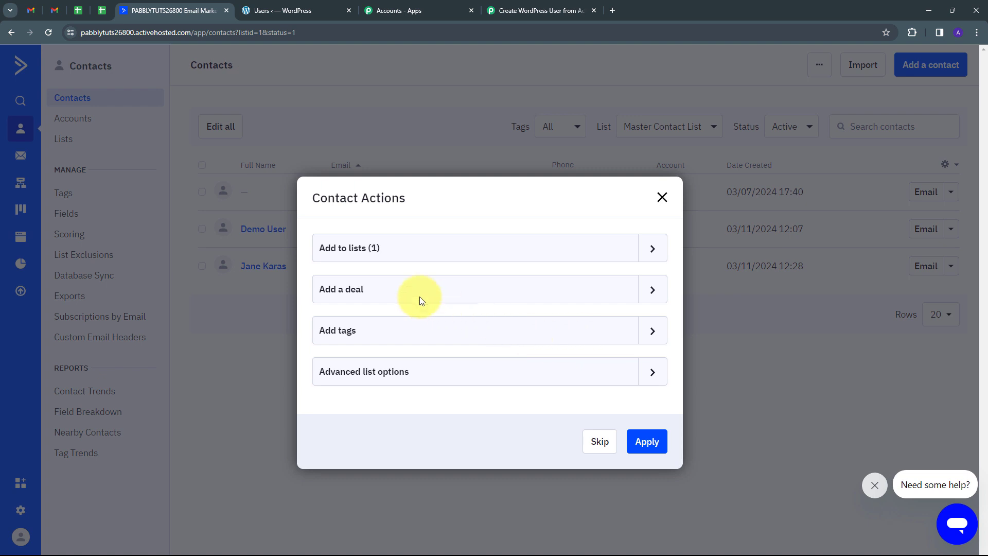
Step: Confirm the new contact's Master Contact List membership, then go to WordPress Users
click(651, 249)
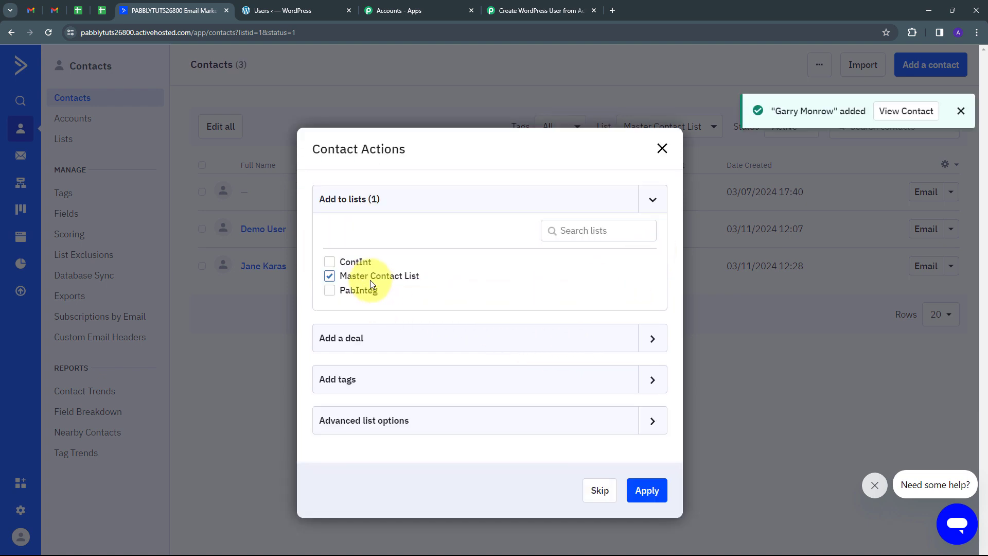
click(640, 495)
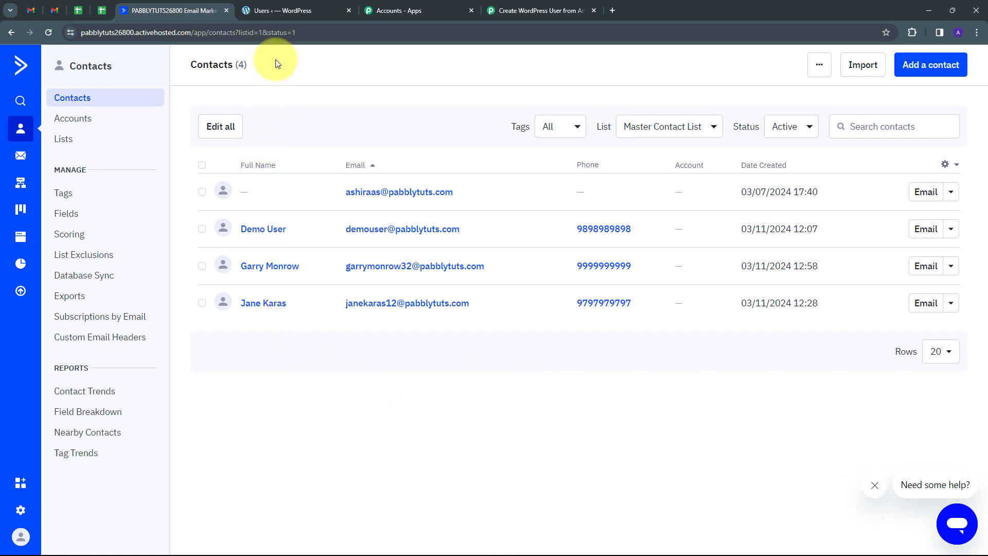
click(293, 11)
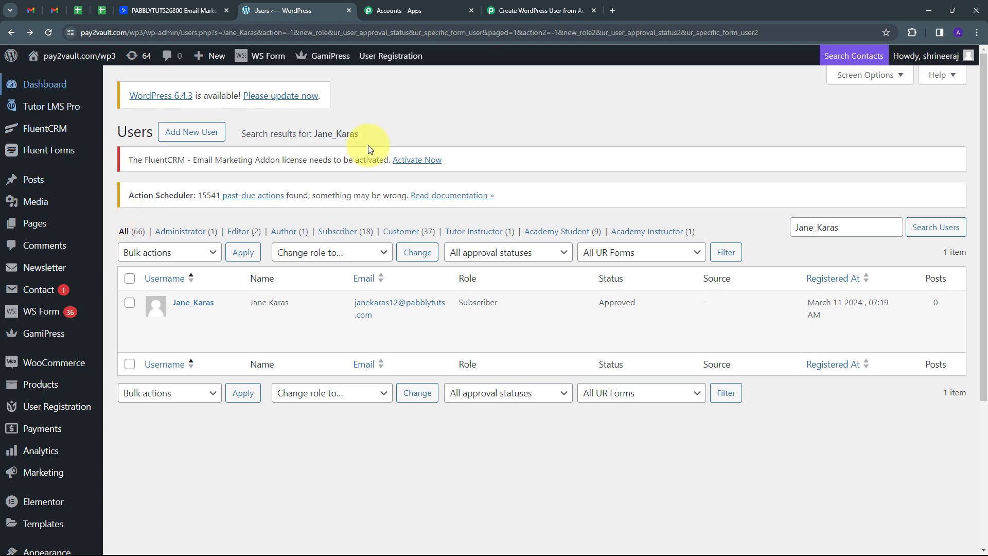
Step: Search WordPress Users for the new contact's name to confirm the Subscriber account exists
click(856, 227)
key(ctrl+a)
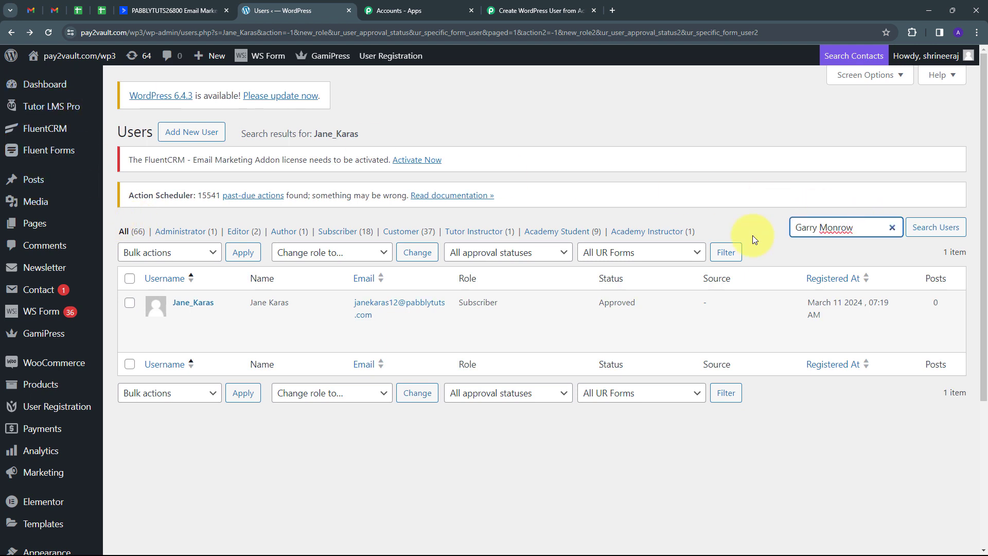
click(920, 228)
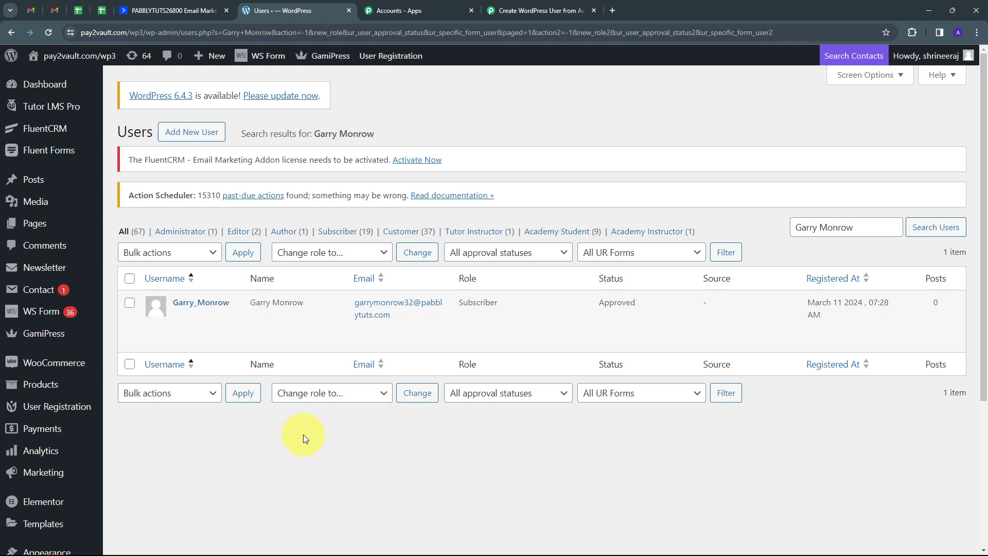
click(52, 10)
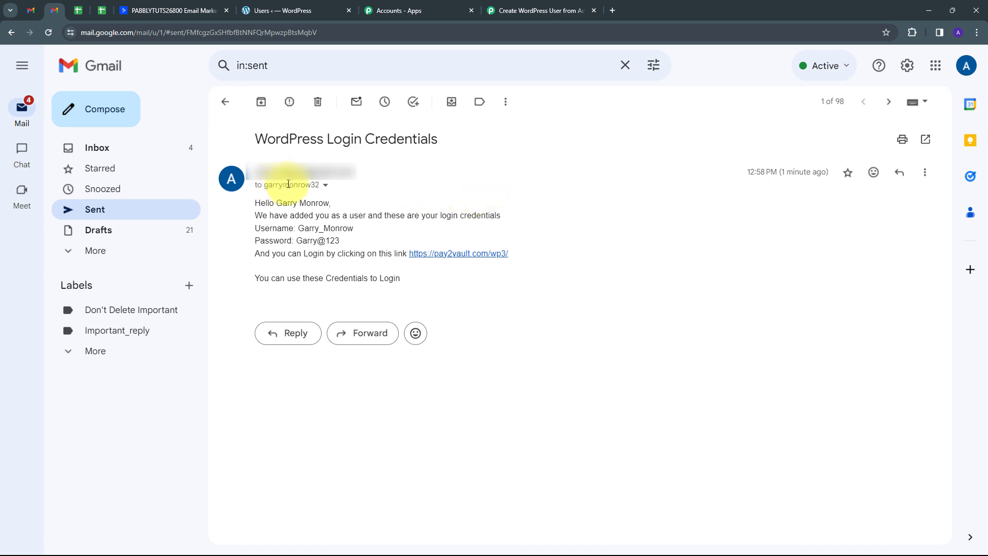
Step: Verify the credentials email's recipient is the new contact, then return to WordPress Users
click(325, 185)
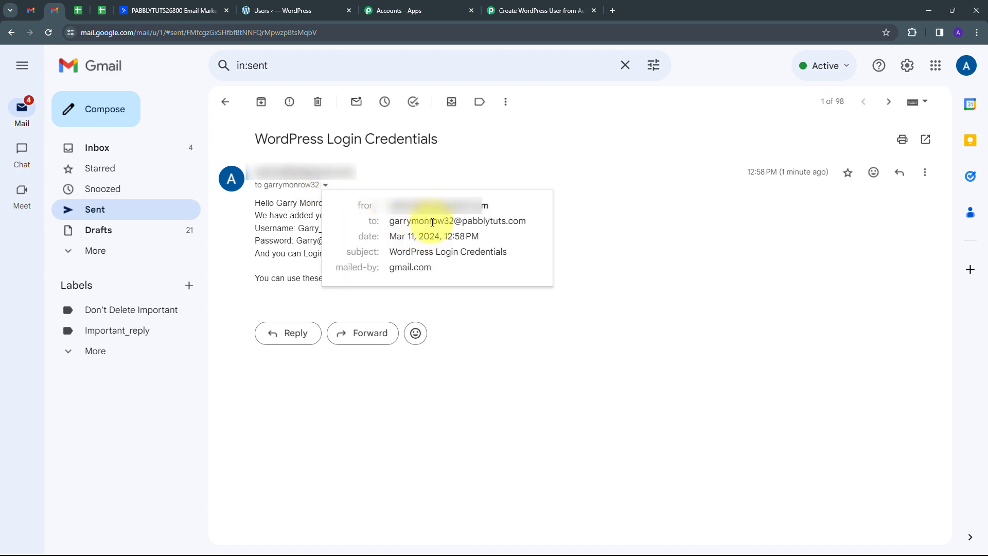
mouse_move(481, 224)
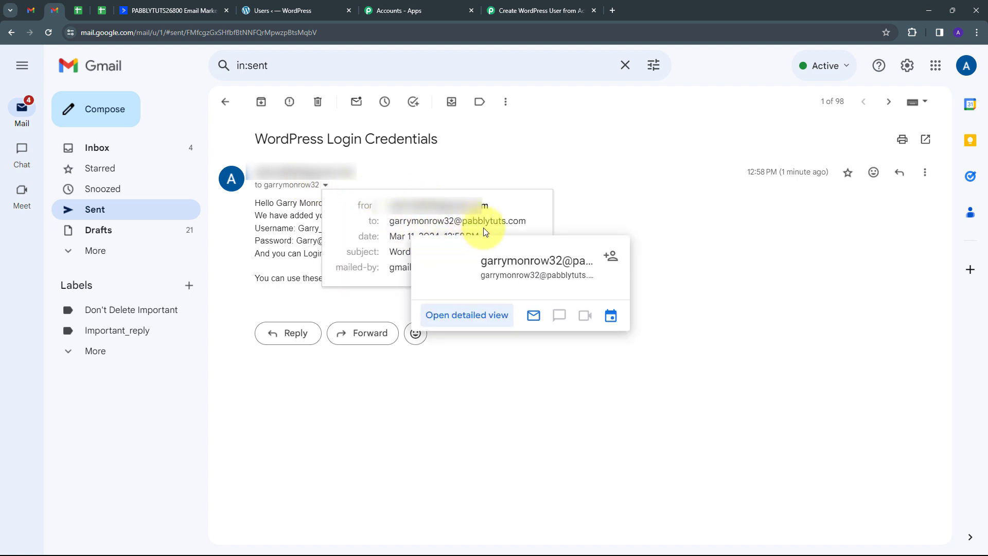
click(603, 199)
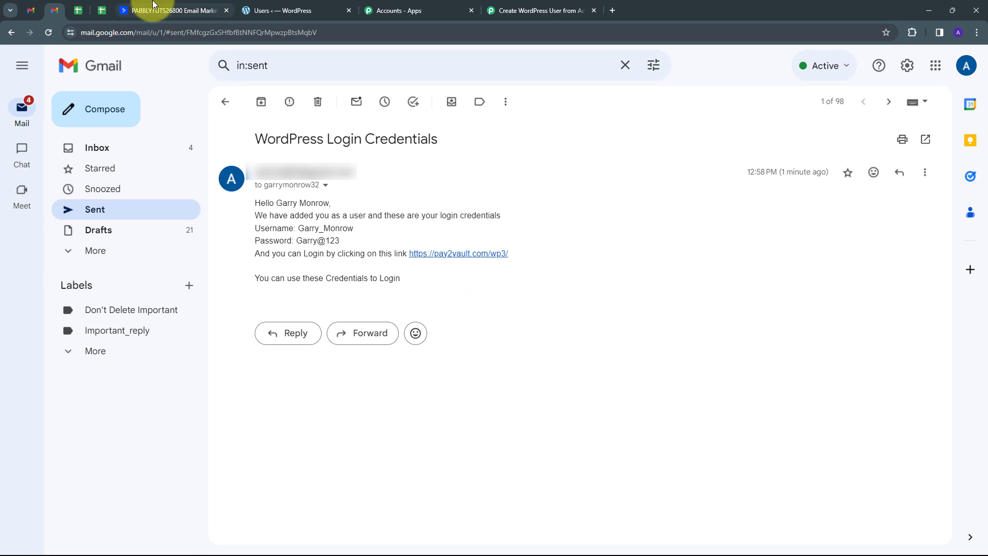
click(153, 4)
click(296, 9)
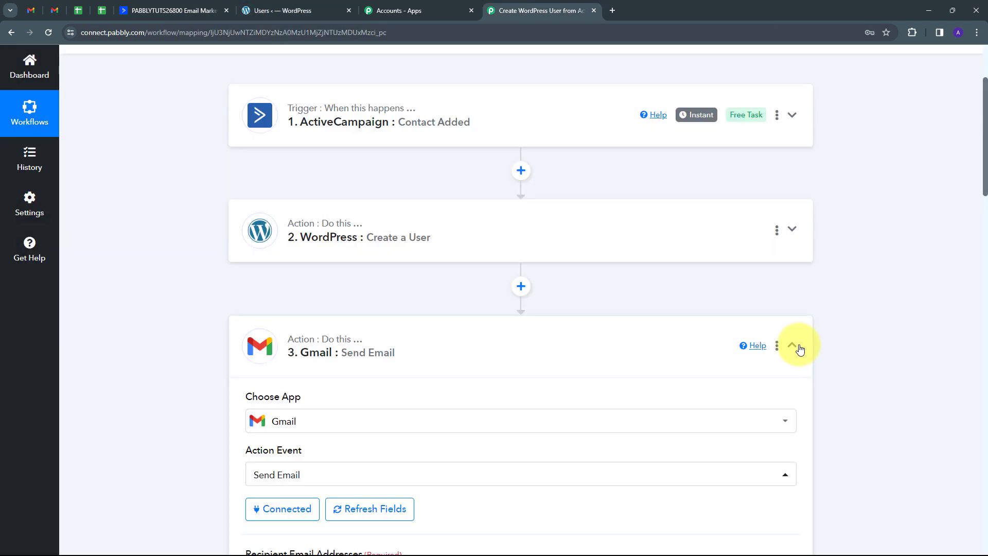
Step: Return to the Pabbly Connect workflow showing ActiveCampaign, WordPress and Gmail steps
click(798, 349)
scroll(199, 225, up, 2)
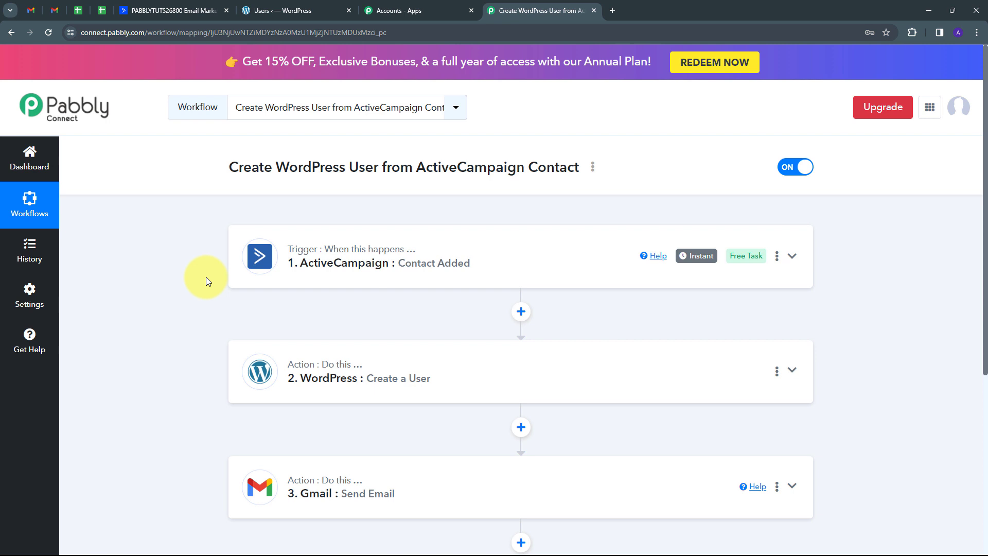
scroll(206, 277, down, 1)
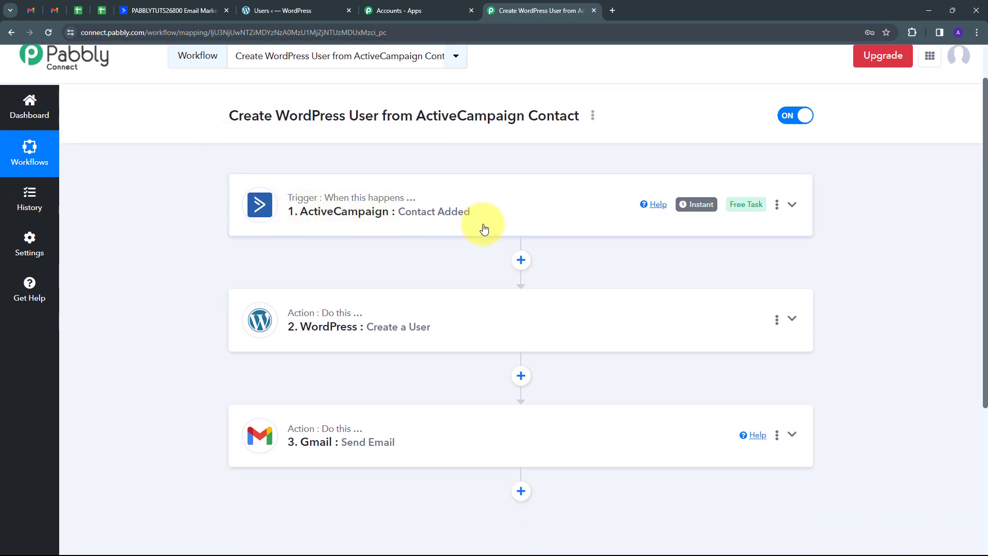
scroll(205, 206, down, 1)
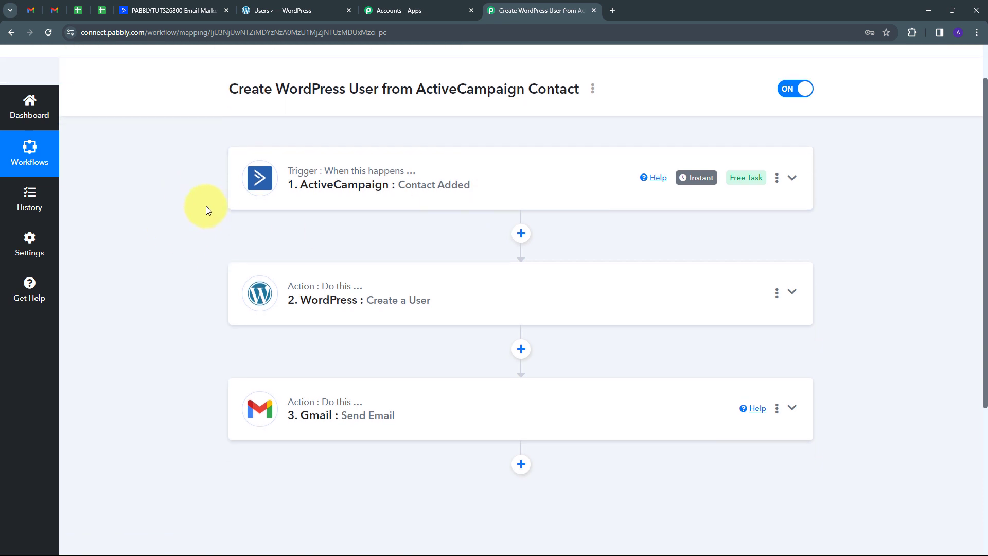